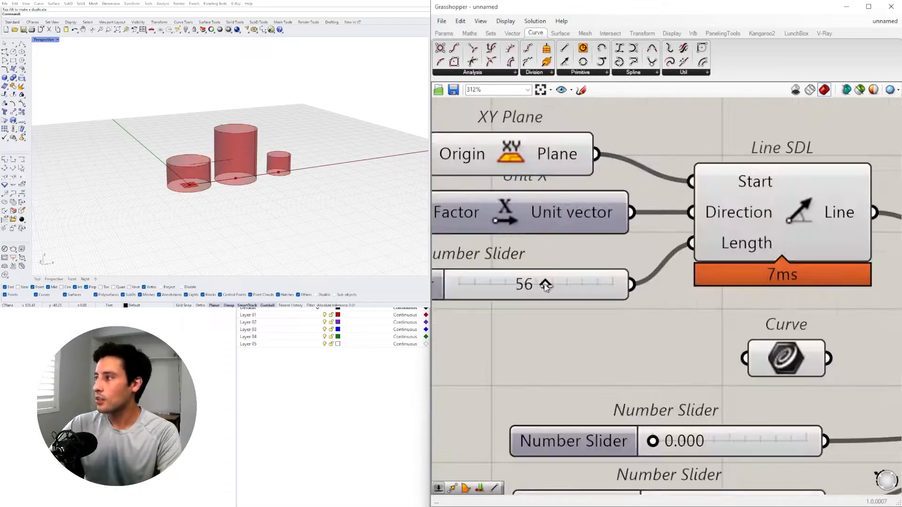
left_click_drag(654, 365, 651, 365)
scroll(651, 366, "down", 6)
right_click_drag(836, 301, 620, 301)
left_click_drag(804, 257, 779, 321)
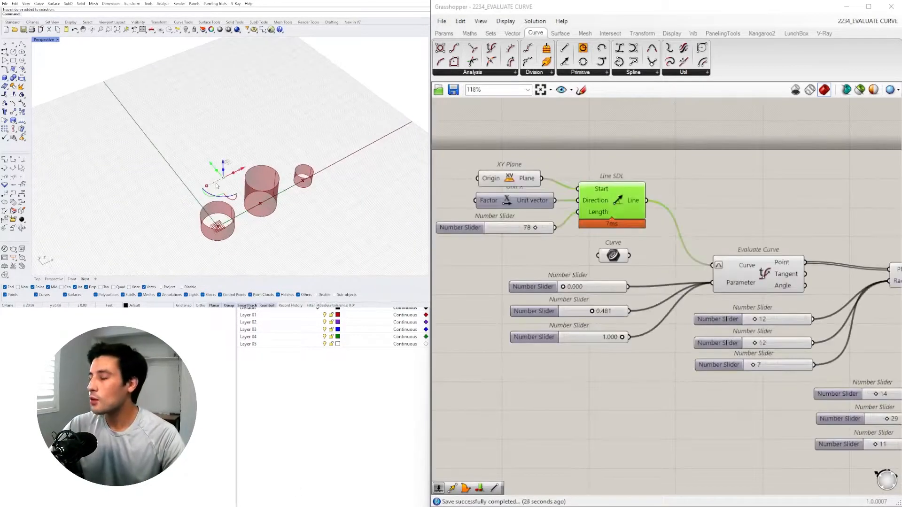
left_click_drag(711, 259, 737, 269)
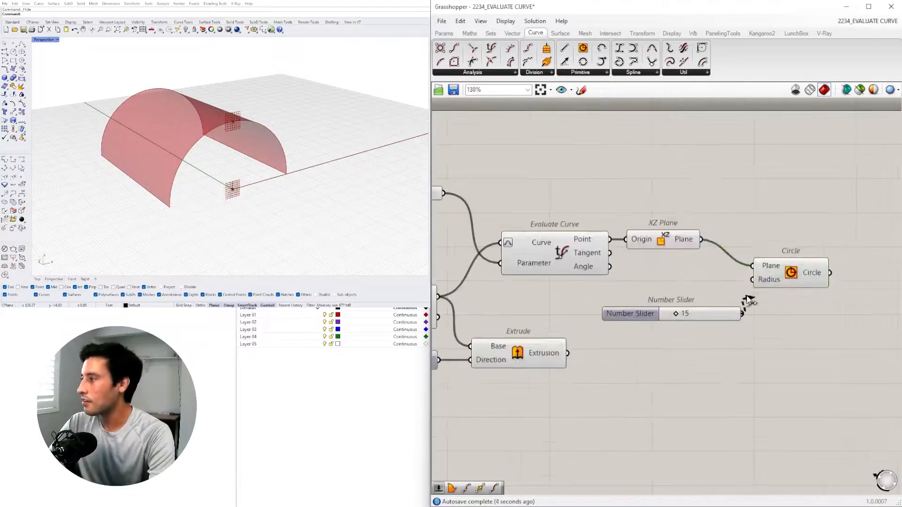
Connect the slider set to 15 to the Circle's Radius input and place the Boundary Surfaces component next to the Circle.
left_click_drag(697, 312, 745, 282)
scroll(658, 282, "up", 3)
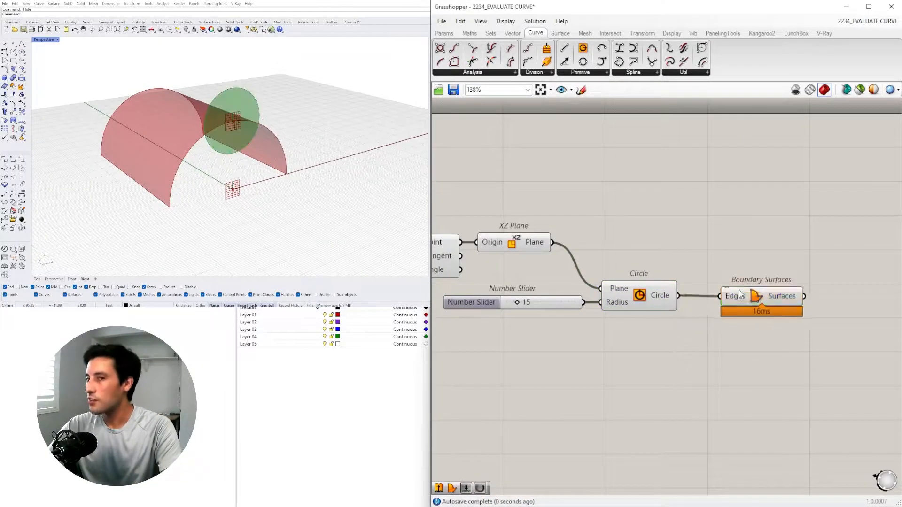
left_click_drag(740, 294, 712, 294)
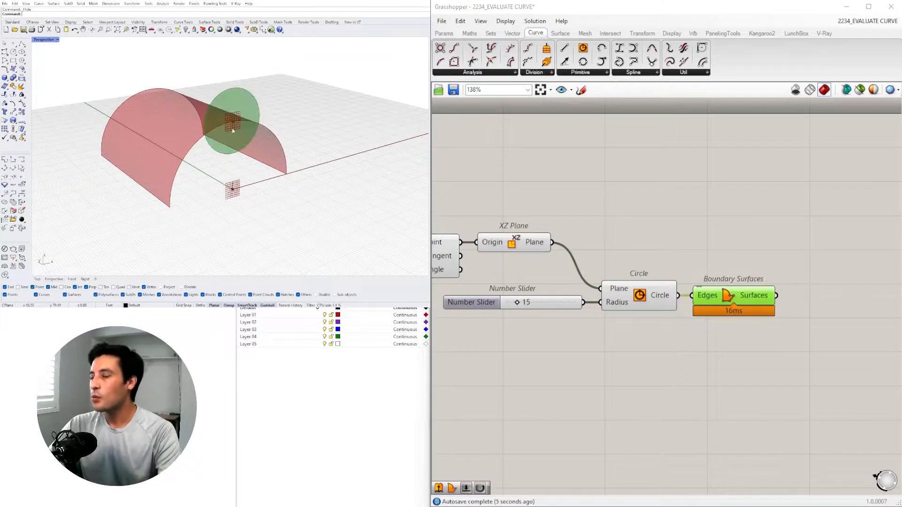
Add a Brep | Curve intersection component and feed the Boundary Surfaces output into its Brep input.
left_click(600, 224)
left_click(611, 33)
left_click_drag(537, 47, 544, 141)
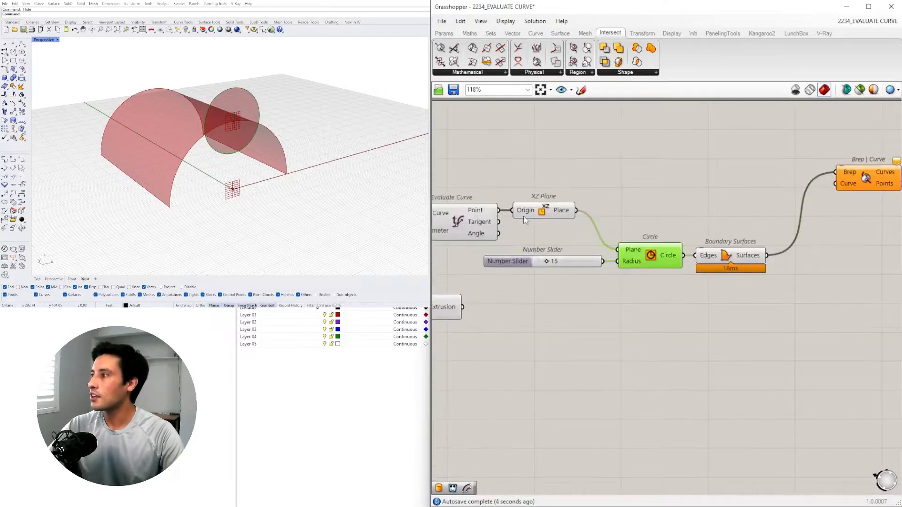
scroll(657, 235, "down", 4)
left_click_drag(733, 221, 737, 261)
scroll(658, 235, "up", 4)
left_click_drag(753, 137, 601, 246)
scroll(564, 225, "up", 5)
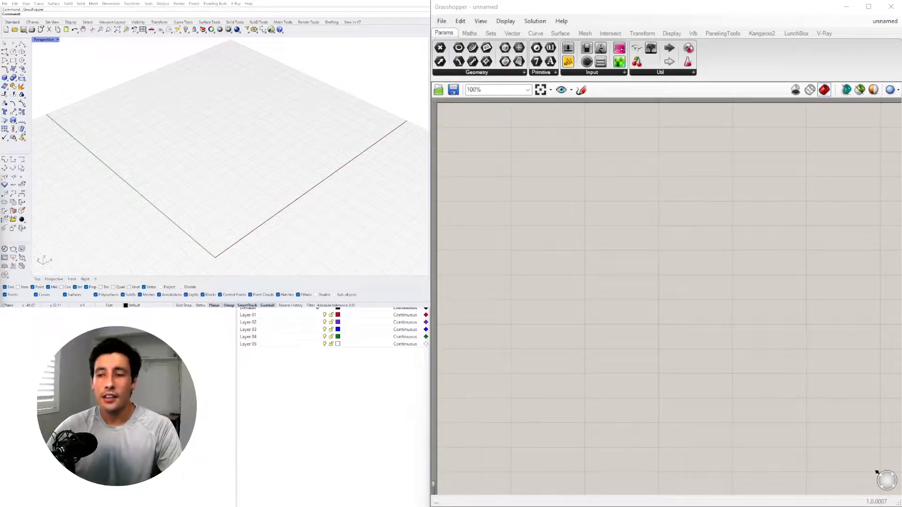
Draw a single-segment polyline 30 ft long in the Rhino Perspective view, parallel to the X axis.
left_click(21, 43)
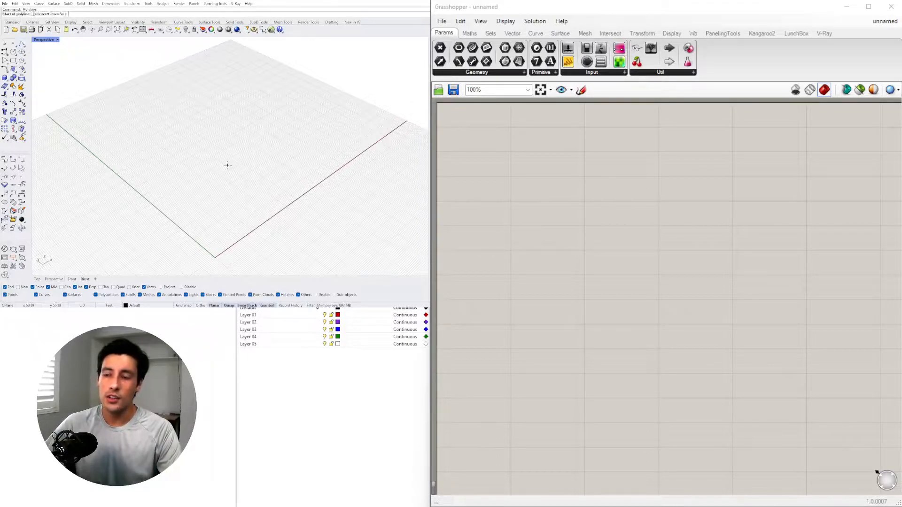
left_click(213, 205)
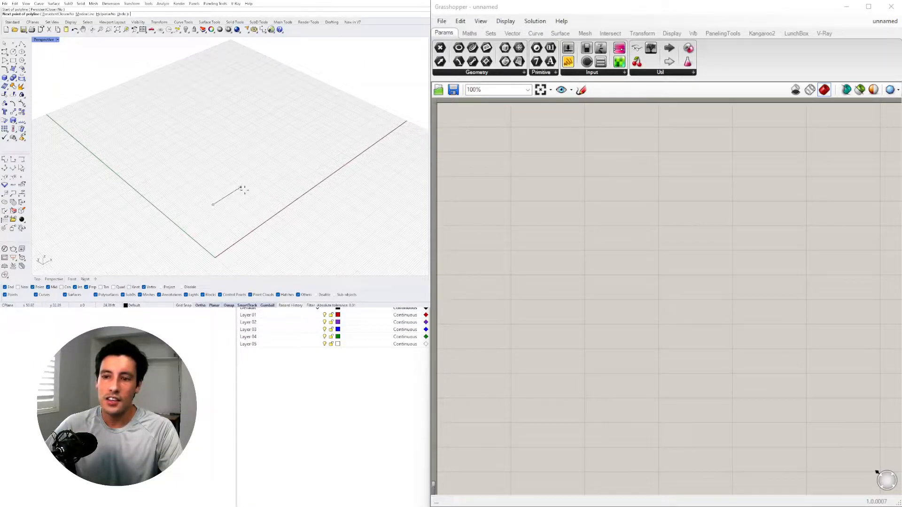
type("30")
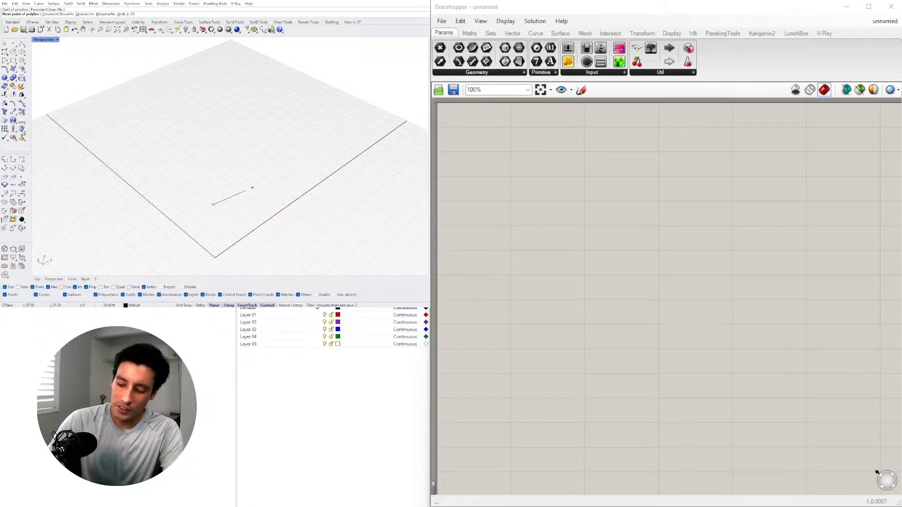
key("Return")
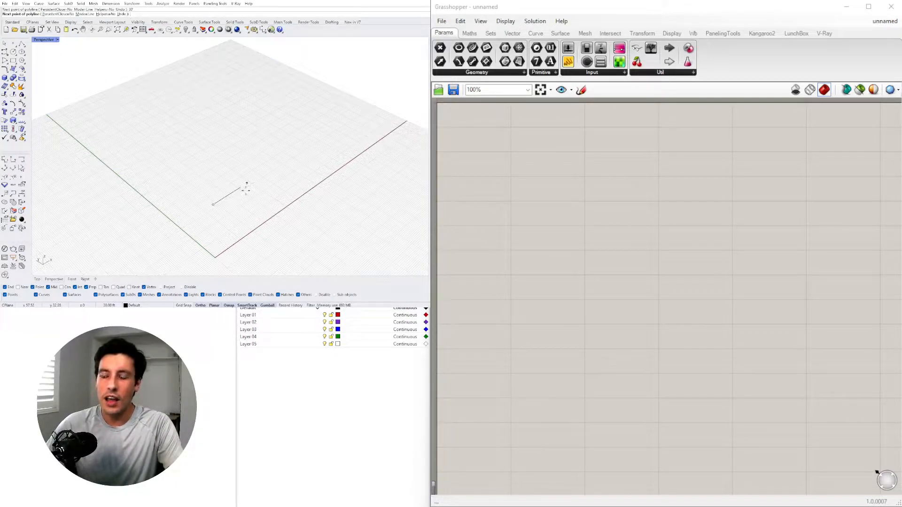
left_click(245, 189)
key("Return")
left_click(237, 193)
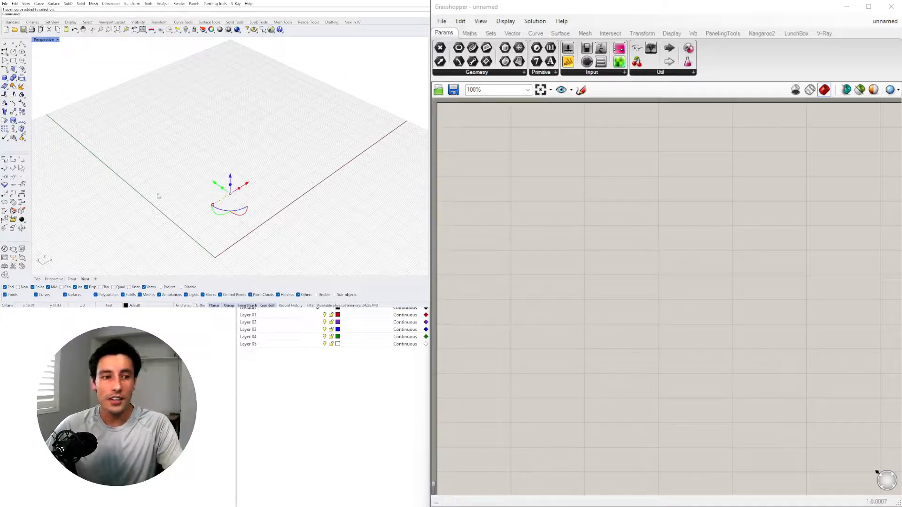
scroll(202, 209, "up", 7)
left_click(311, 205)
right_click_drag(311, 205, 304, 190, "shift")
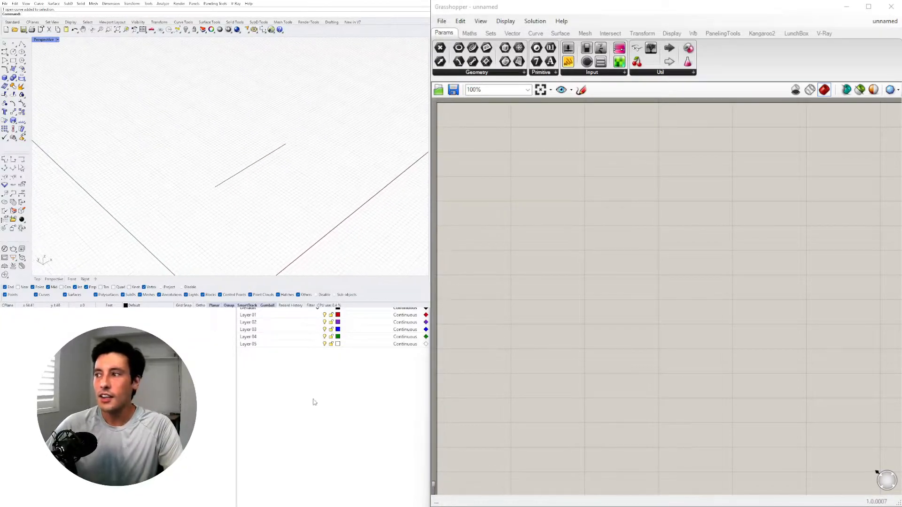
Add a Curve parameter to the Grasshopper canvas and shift it slightly along the canvas.
double_click(549, 179)
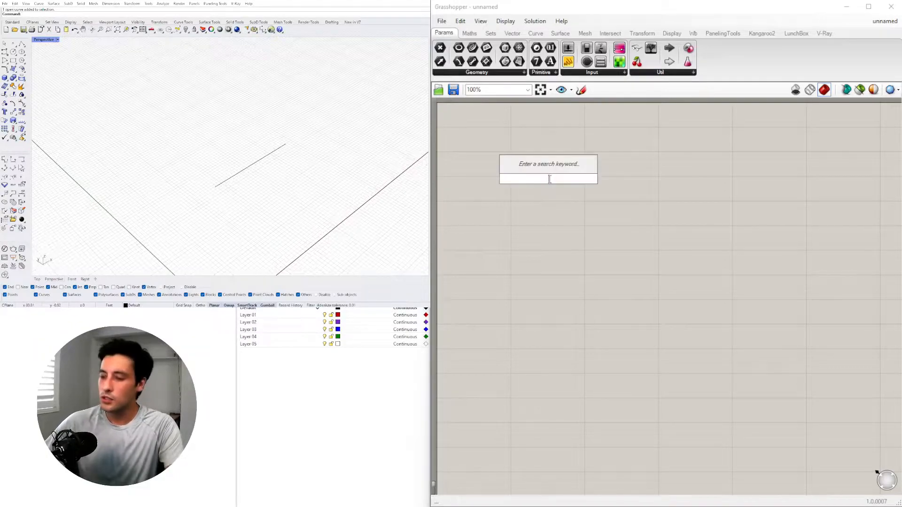
type("curve")
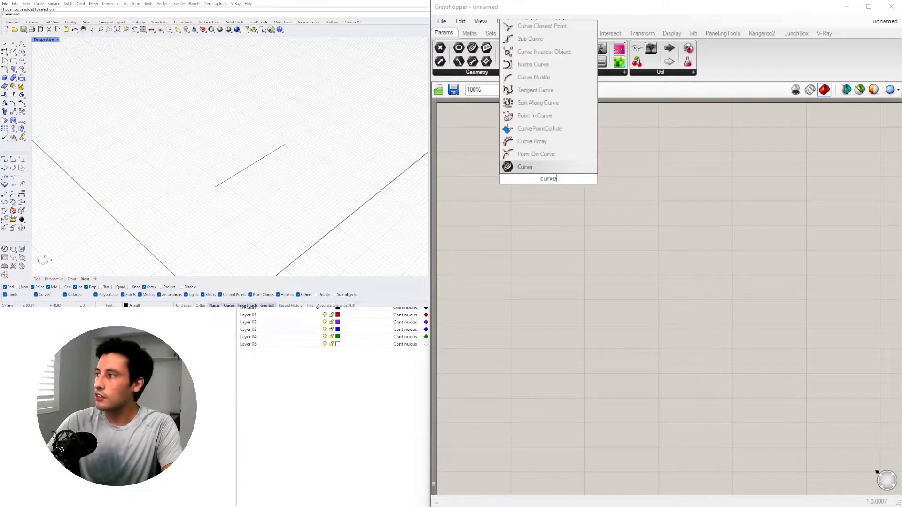
left_click(538, 168)
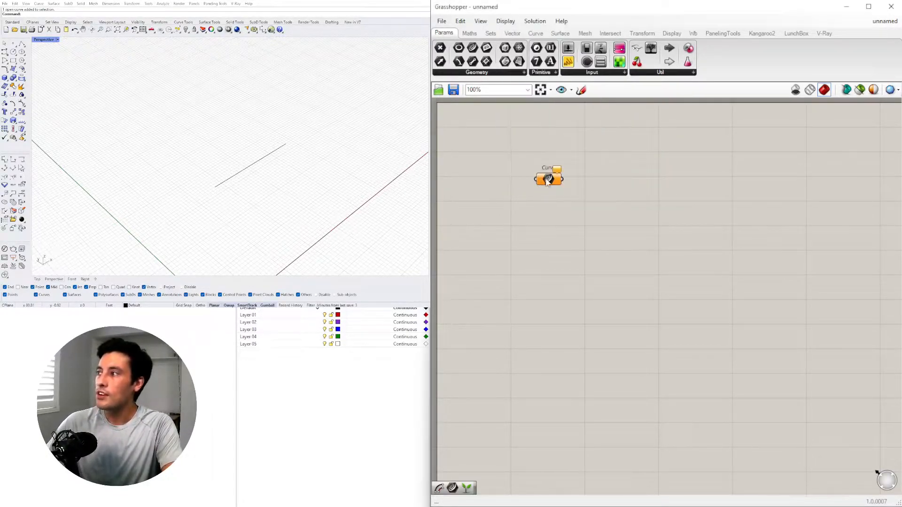
left_click_drag(547, 180, 572, 180)
left_click(577, 155)
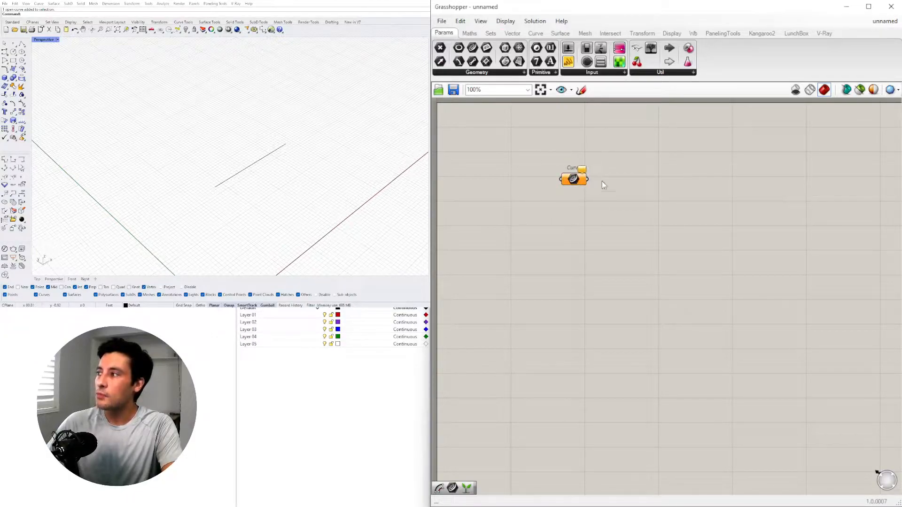
Reference the 30 ft Rhino line in the Curve parameter as its single curve.
left_click(575, 180)
left_click(263, 161)
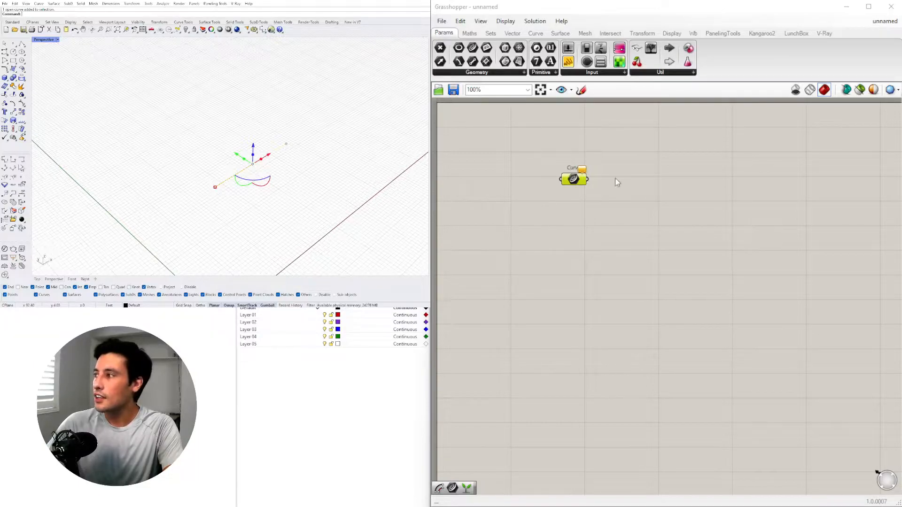
right_click(581, 179)
left_click(638, 312)
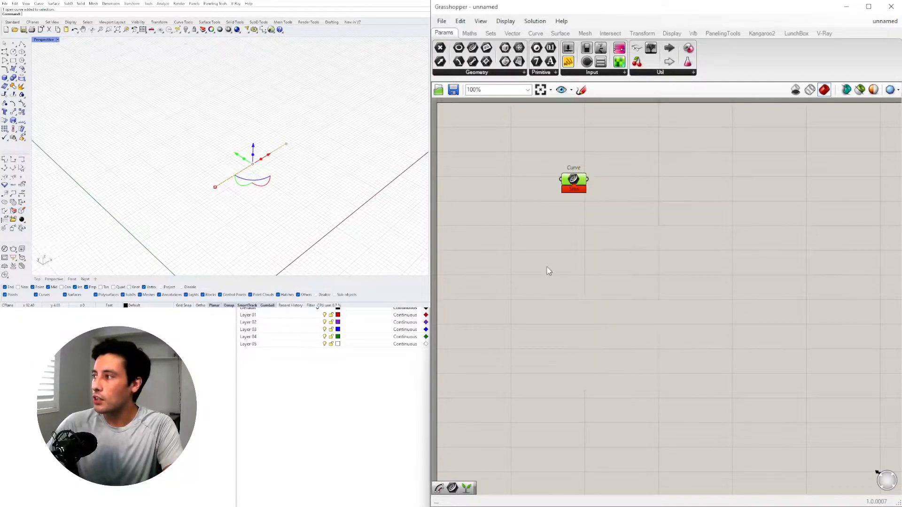
Examine how the Curve parameter's preview corresponds to the Rhino line by selecting and deselecting each.
scroll(280, 174, "down", 4)
left_click(275, 164)
left_click(573, 177)
left_click(548, 144)
left_click(344, 161)
left_click(573, 177)
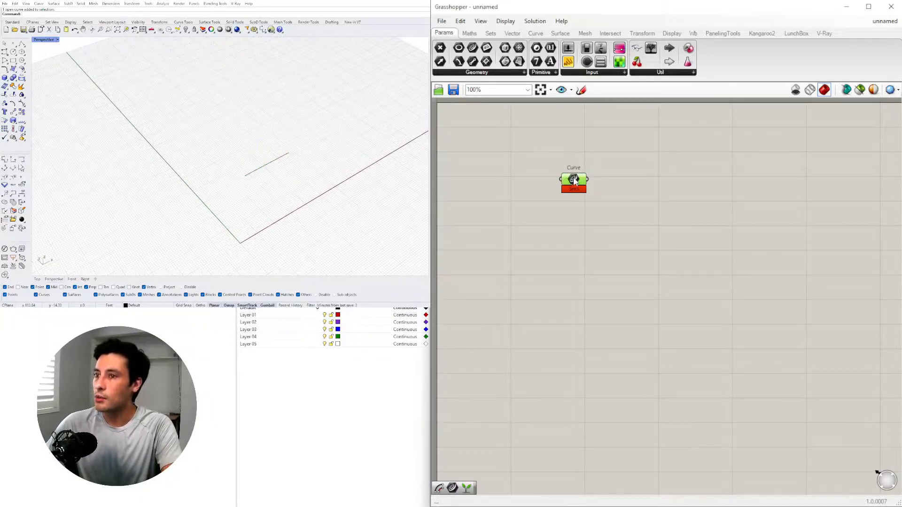
left_click(578, 172)
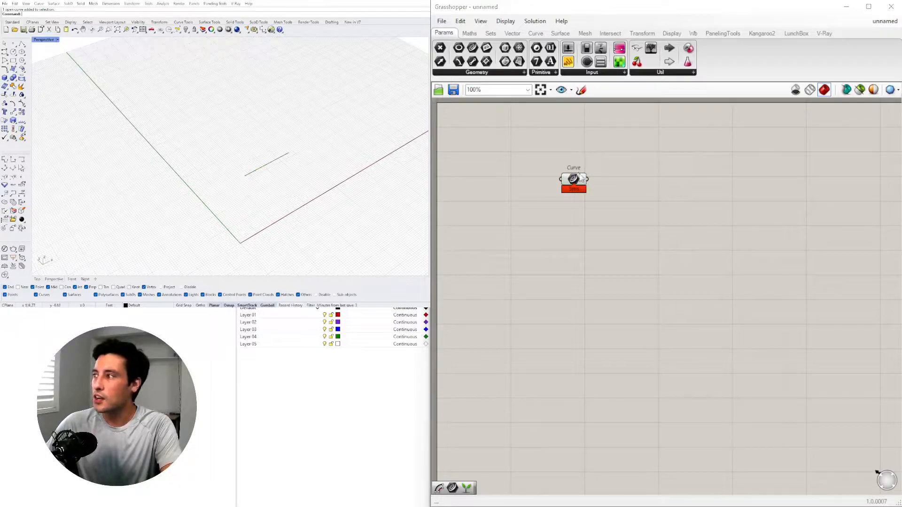
Move the Rhino line closer to the X axis to test its link with the Curve parameter.
left_click(276, 161)
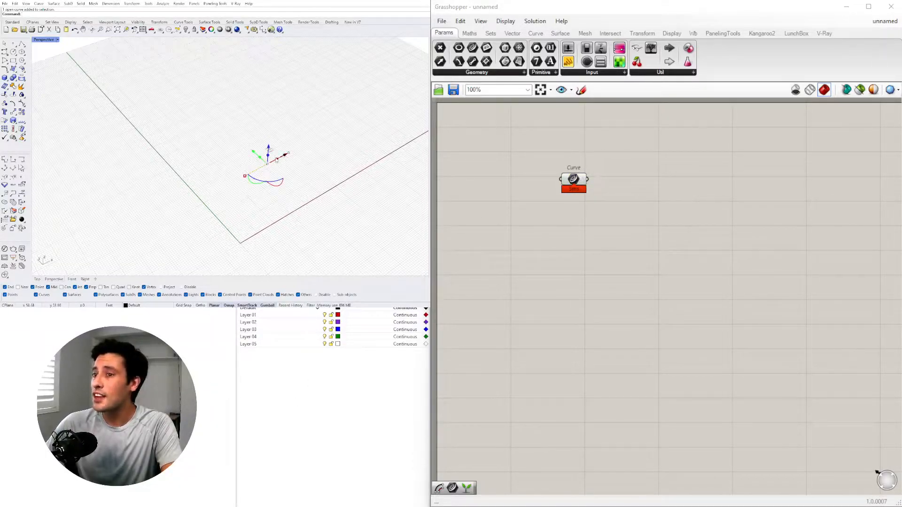
left_click_drag(276, 160, 280, 195)
left_click(318, 126)
left_click(279, 194)
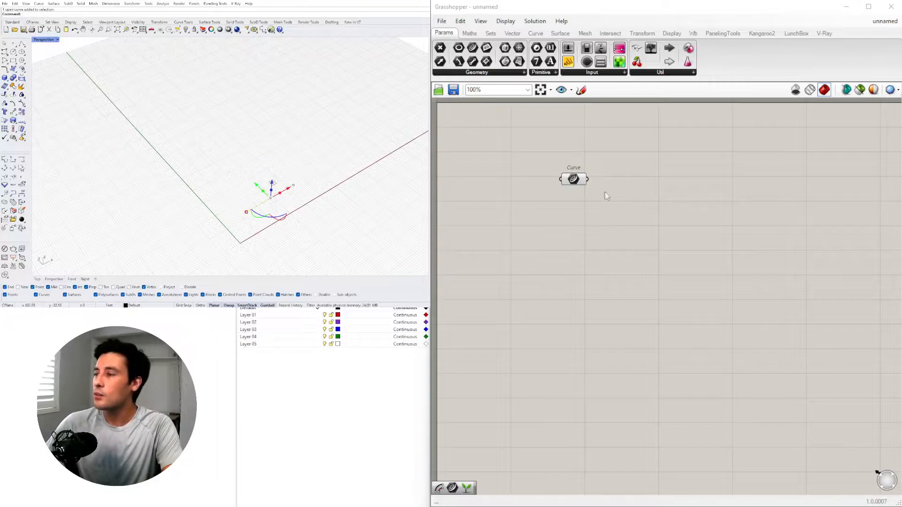
Examine the Curve parameter's preview overlapping the Rhino line at close range.
key("Escape")
left_click(574, 179)
scroll(271, 213, "up", 6)
right_click_drag(271, 212, 267, 149)
scroll(290, 193, "up", 5)
scroll(272, 191, "up", 3)
scroll(277, 180, "up", 2)
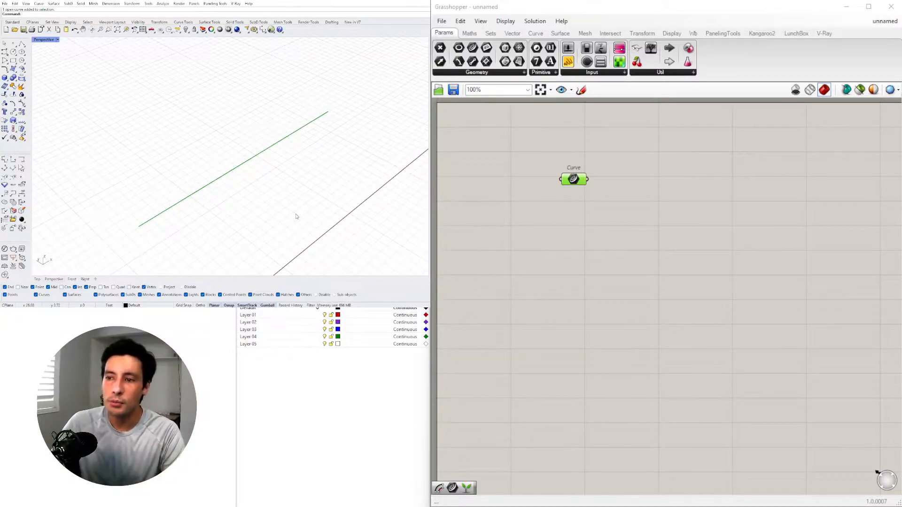
left_click(235, 173)
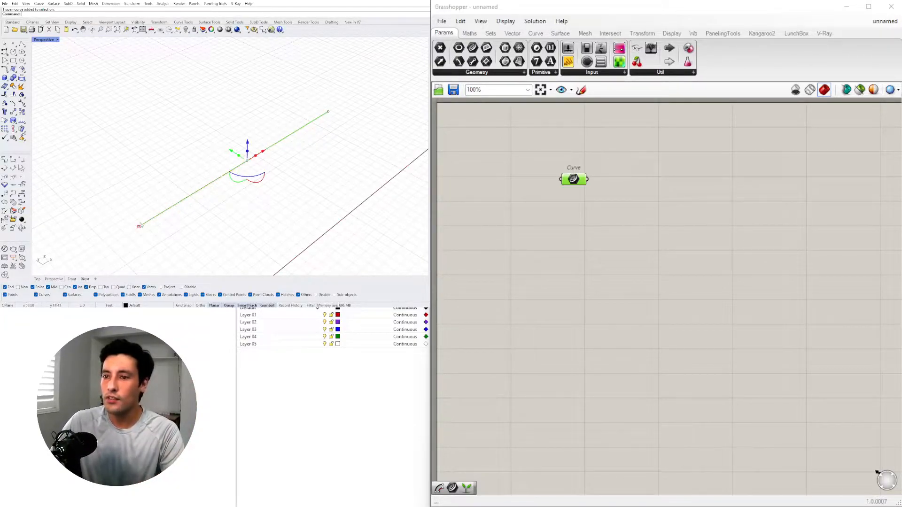
left_click(287, 154)
scroll(300, 181, "down", 4)
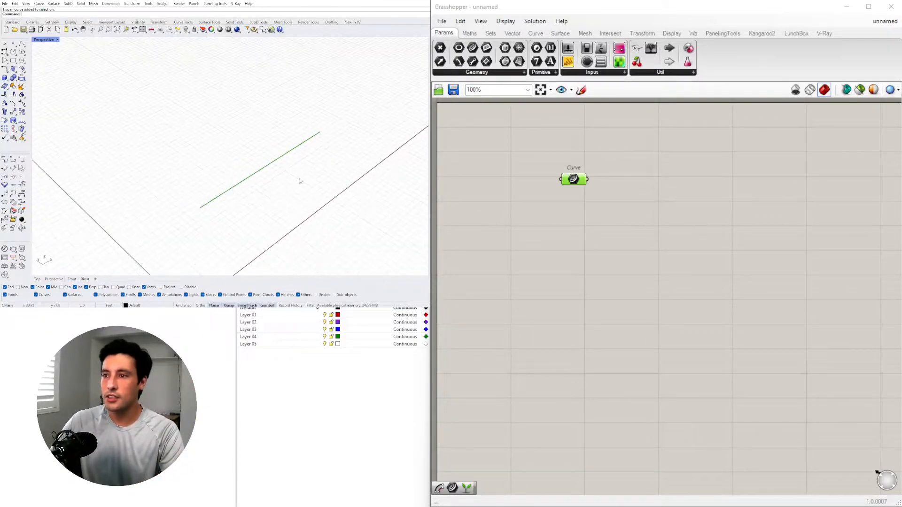
Hide the original Rhino line and nudge the Curve parameter slightly on the canvas.
left_click(254, 177)
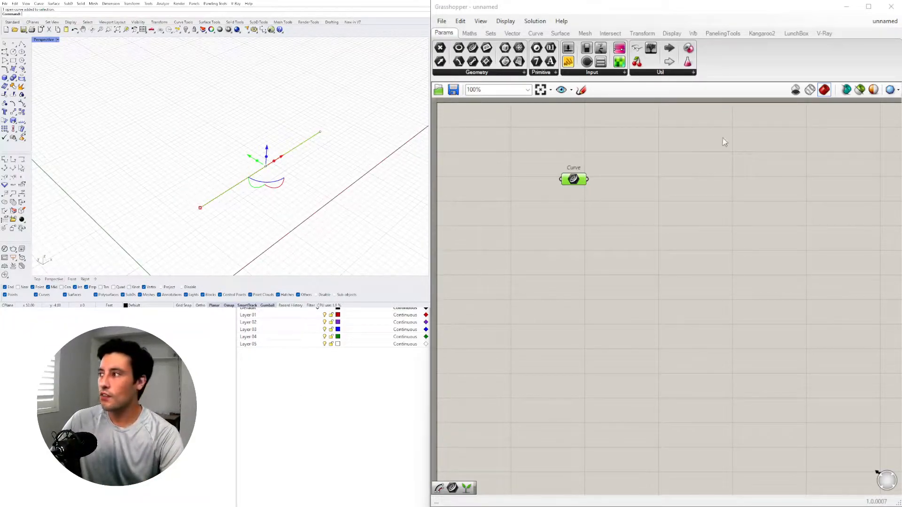
key("ctrl+h")
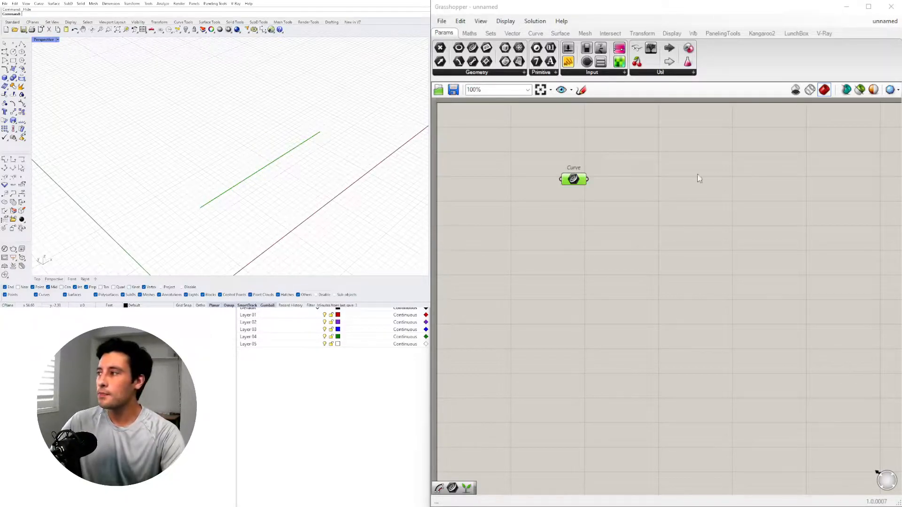
mouse_move(577, 181)
left_mouse_down()
mouse_move(589, 183)
mouse_move(580, 188)
left_mouse_up()
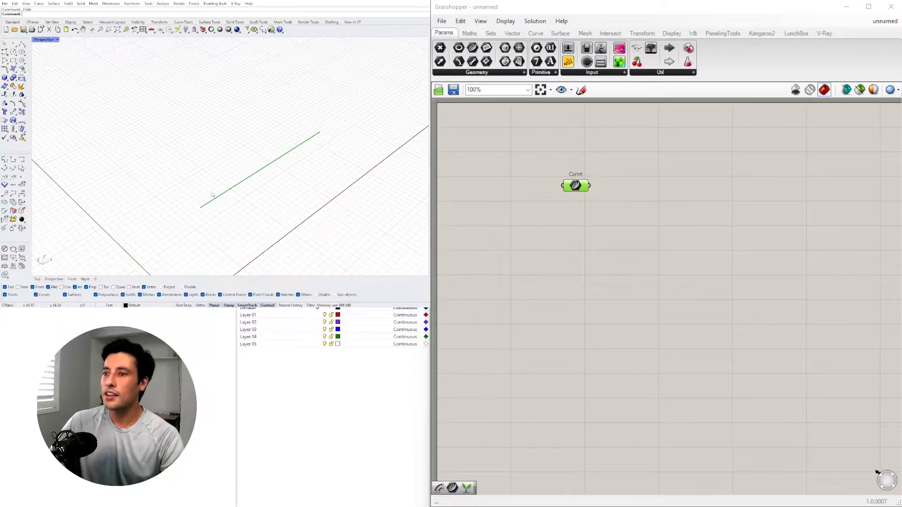
left_click(579, 225)
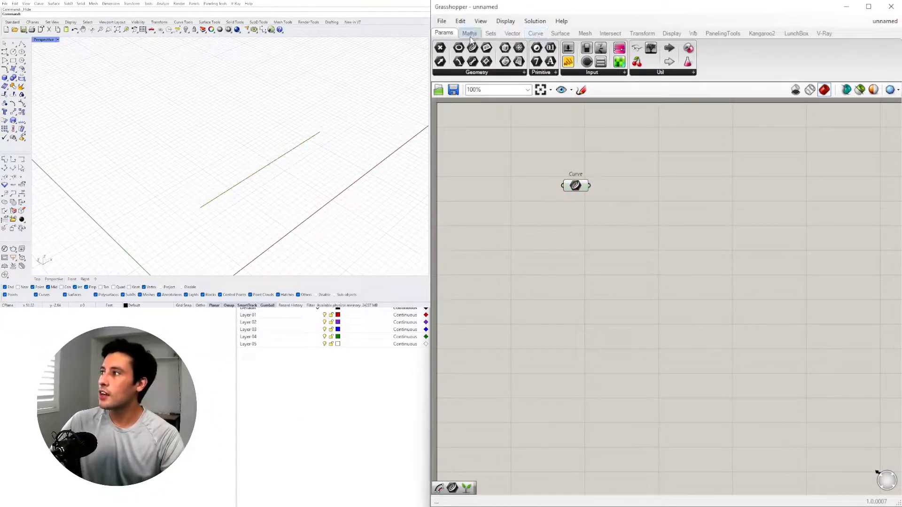
Add an Evaluate Curve component from the curve analysis group and connect the Curve parameter to its Curve input.
left_click(536, 34)
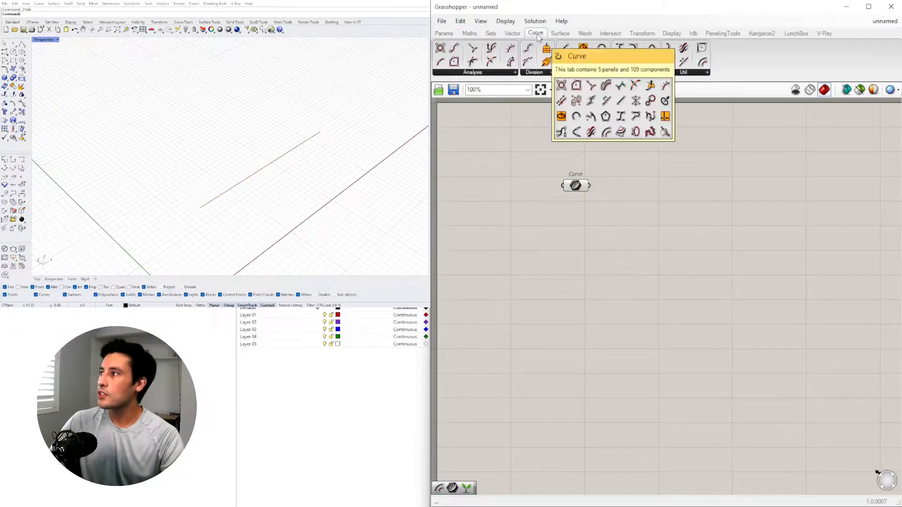
left_click(494, 73)
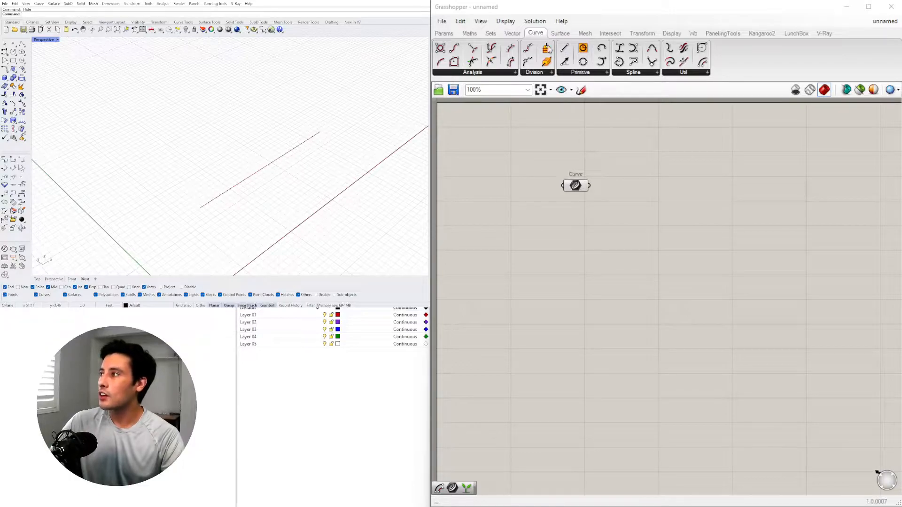
left_click(473, 73)
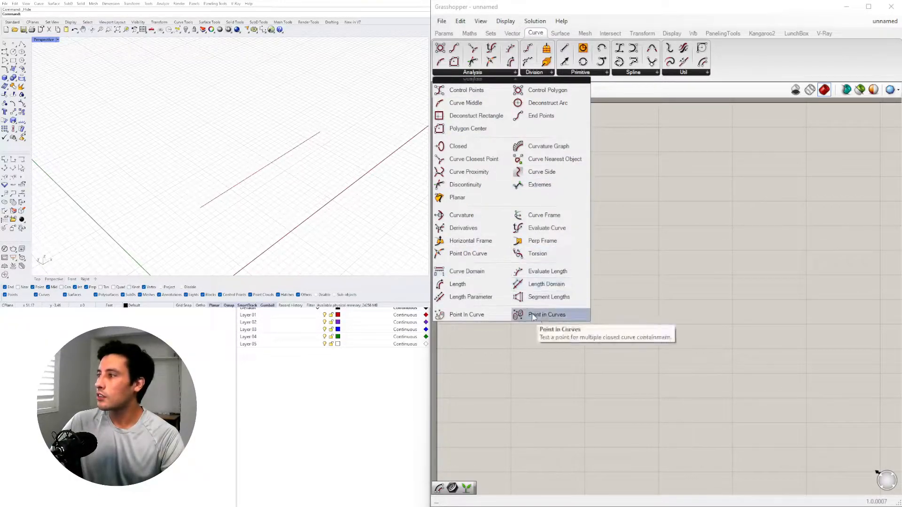
left_click(557, 234)
left_click(703, 198)
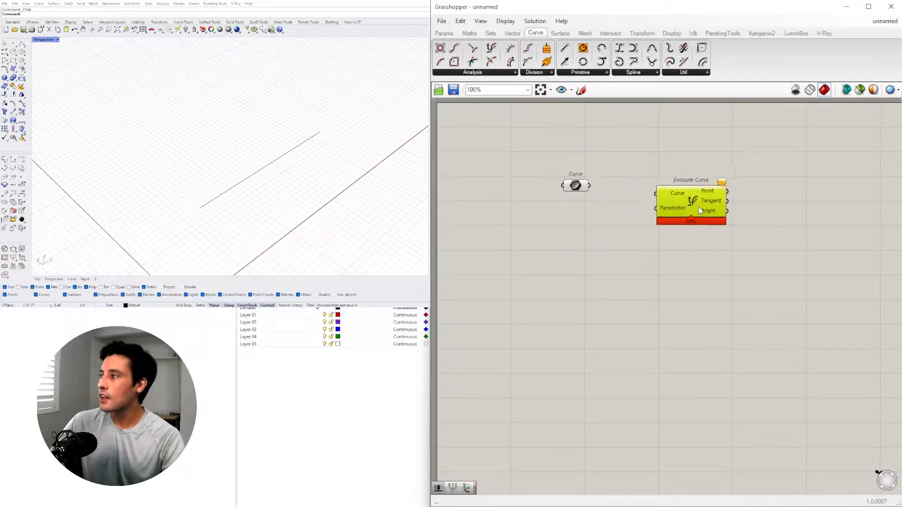
left_click(641, 201)
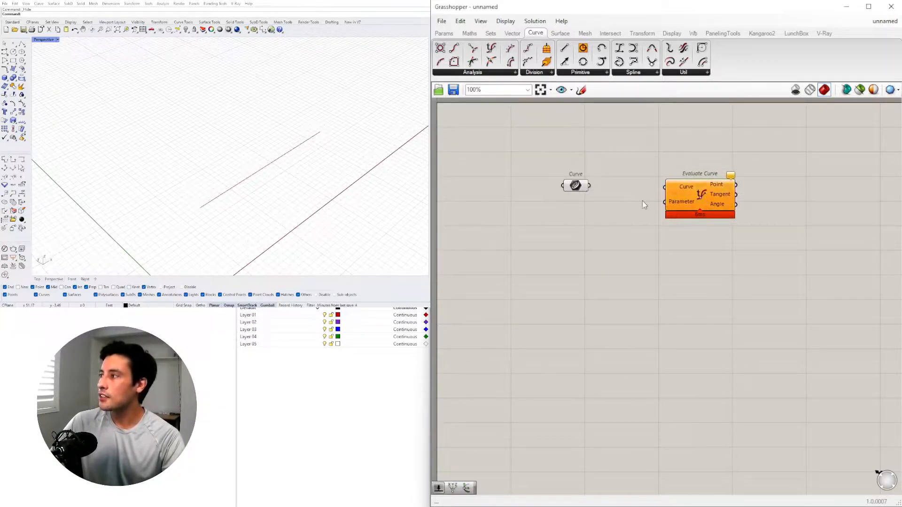
left_click_drag(589, 186, 694, 202)
Add a number slider with the value 0.500 and connect it to the Parameter input of Evaluate Curve.
double_click(556, 235)
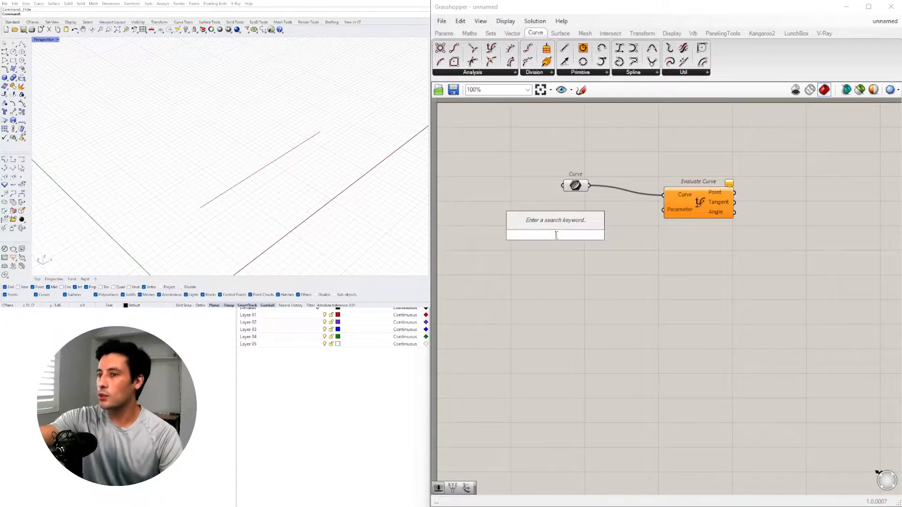
type("5")
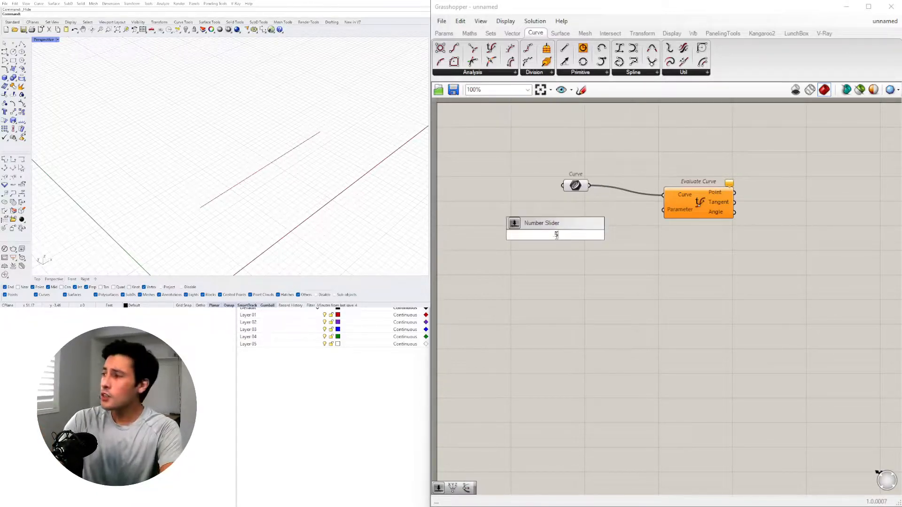
type("00")
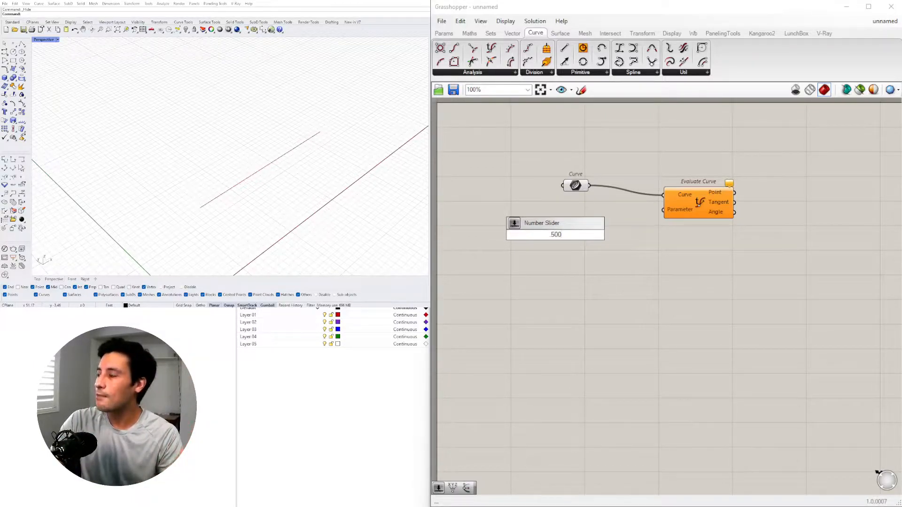
key("Return")
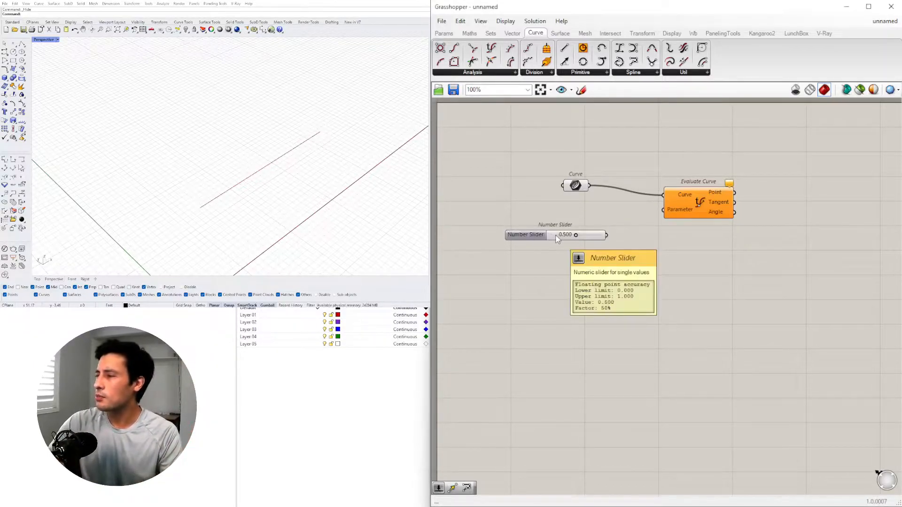
left_click_drag(575, 186, 615, 196)
left_click_drag(594, 236, 663, 210)
scroll(606, 217, "up", 5)
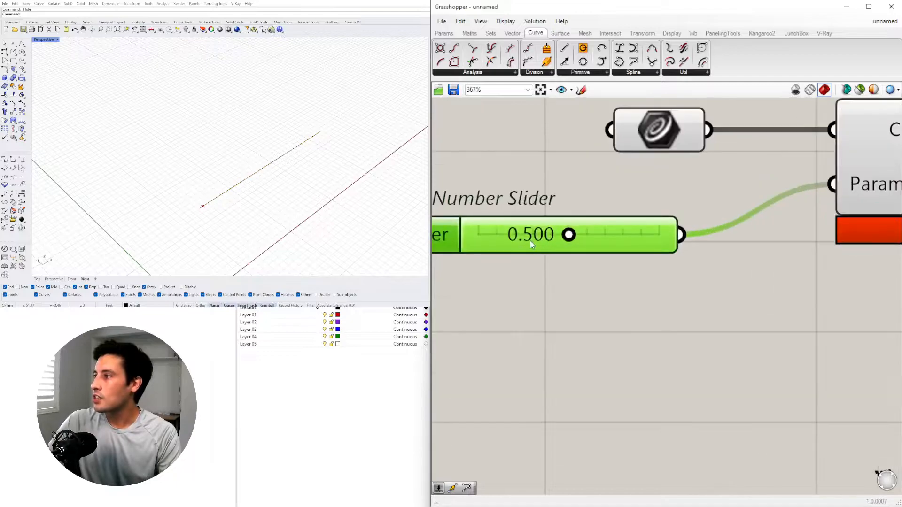
Tidy the canvas by repositioning the Curve parameter and the number slider beside Evaluate Curve.
scroll(597, 251, "down", 3)
left_click_drag(621, 219, 619, 200)
left_click_drag(612, 265, 627, 246)
left_click_drag(614, 199, 620, 207)
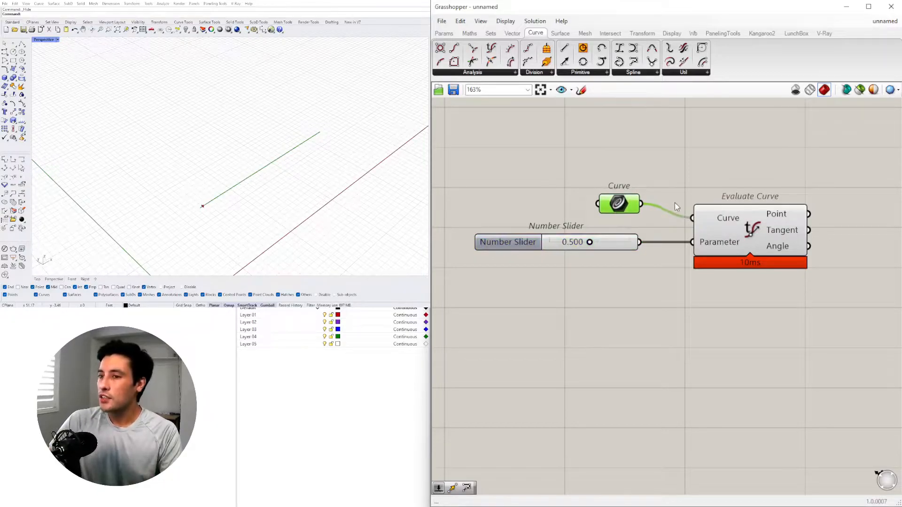
Review the options of Evaluate Curve's Curve input and inspect the evaluated point near the line's start at close range.
right_click(728, 220)
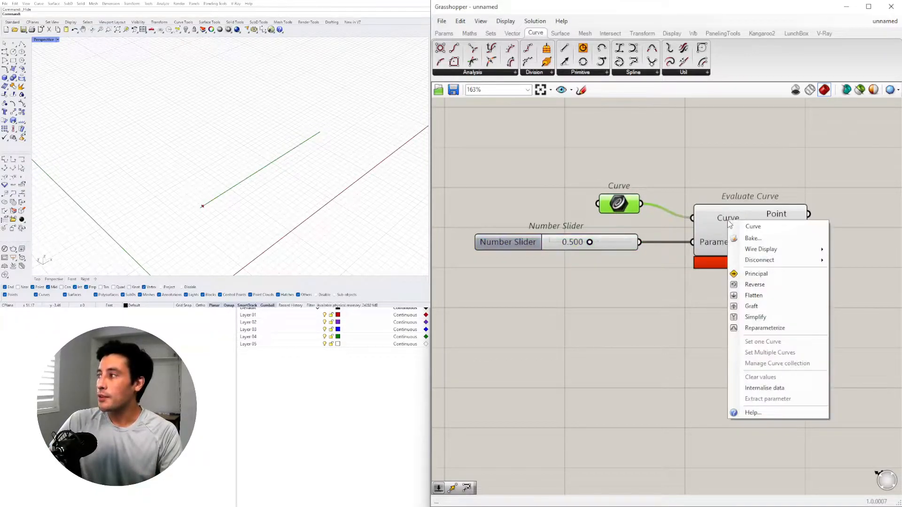
left_click(762, 328)
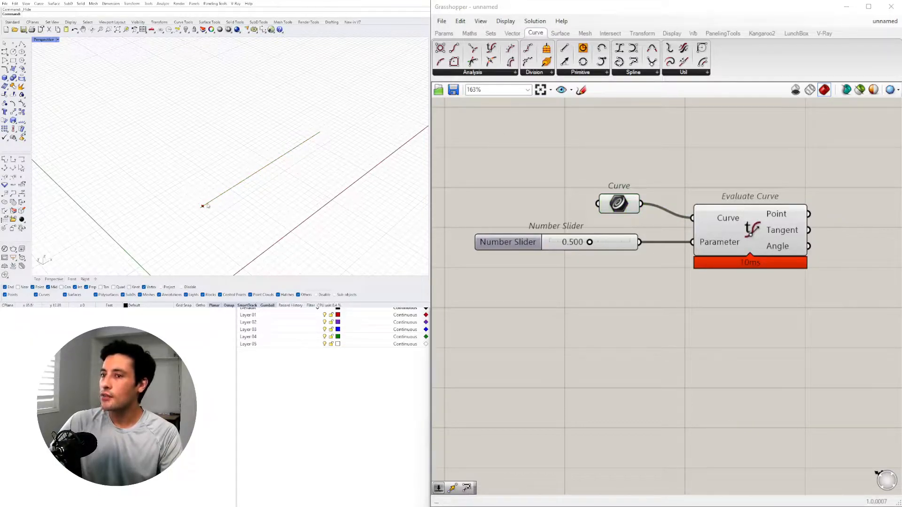
left_click(597, 246)
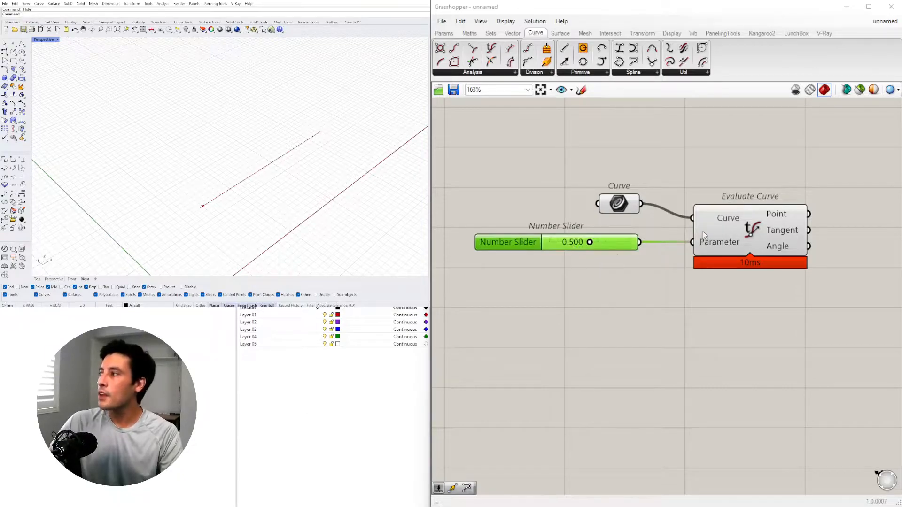
left_click_drag(707, 237, 713, 237)
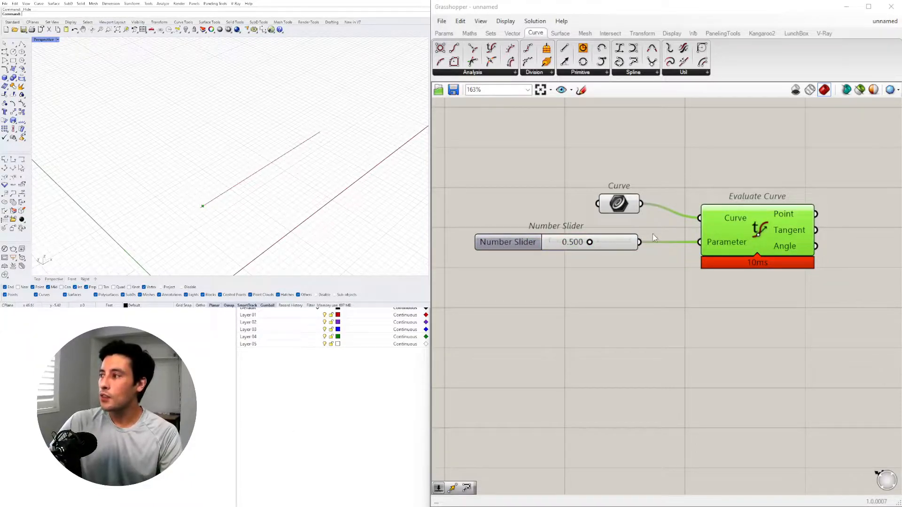
scroll(202, 213, "up", 3)
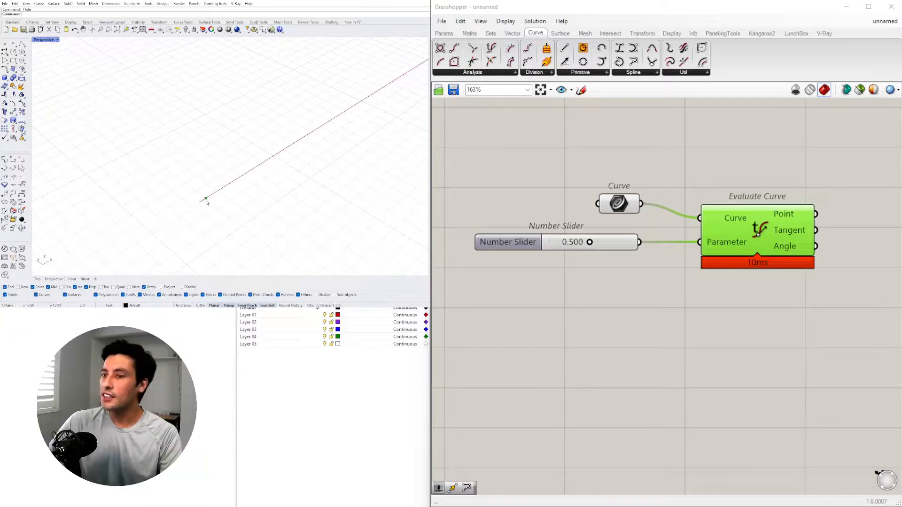
Add a second, whole-number slider, connect it to the Parameter input in place of the 0.500 slider, and set it to 13.
double_click(544, 336)
type("Number Slider")
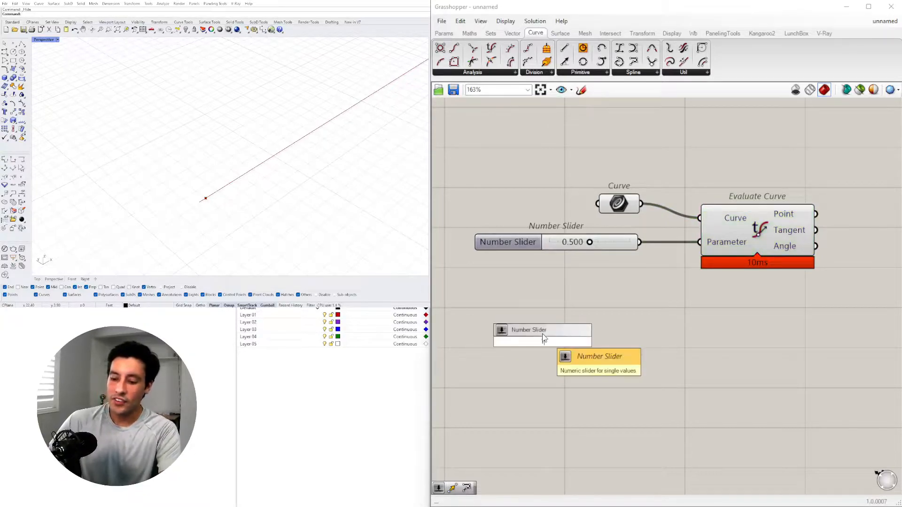
key("Return")
left_click_drag(609, 345, 700, 243)
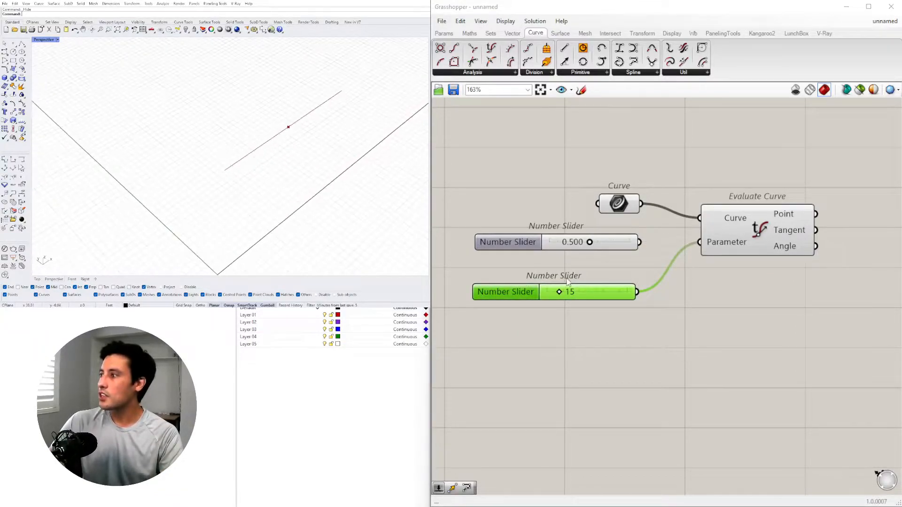
left_click_drag(563, 294, 507, 284)
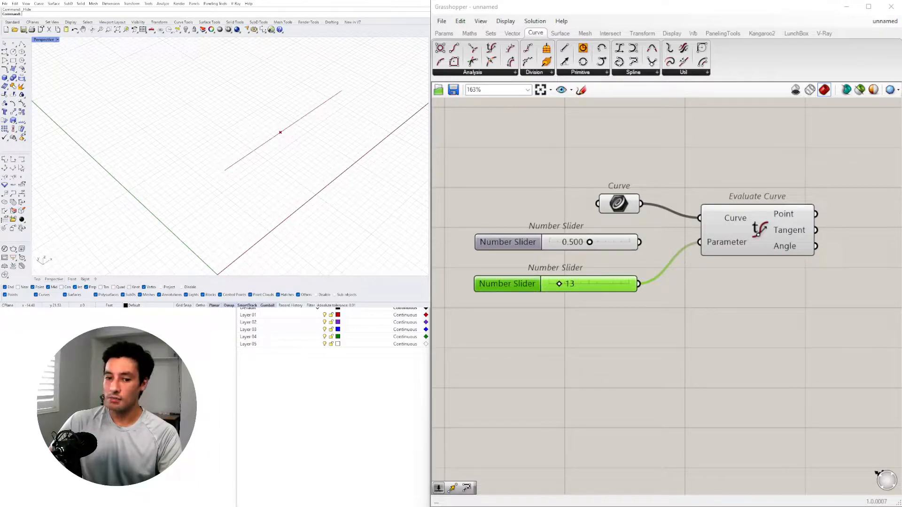
Check the description of Evaluate Curve's Curve input and set the whole-number slider to 25.
scroll(816, 311, "down", 1)
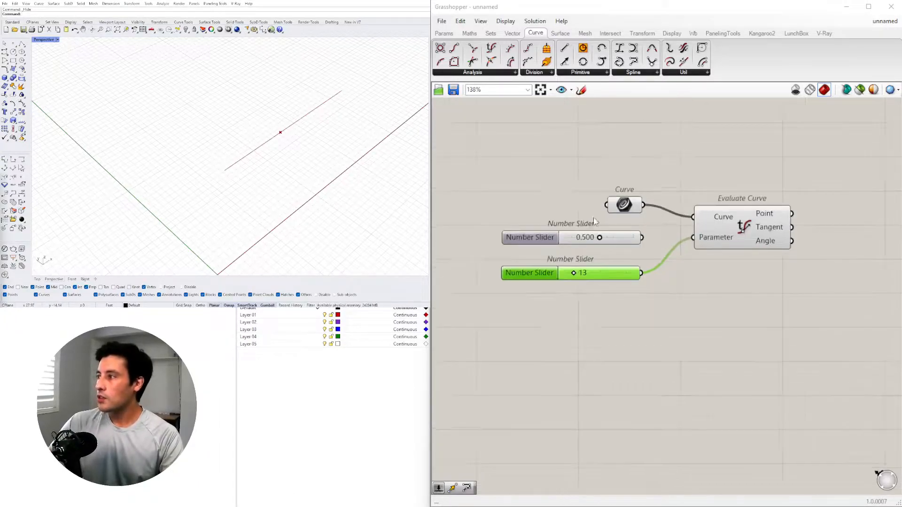
left_click(654, 256)
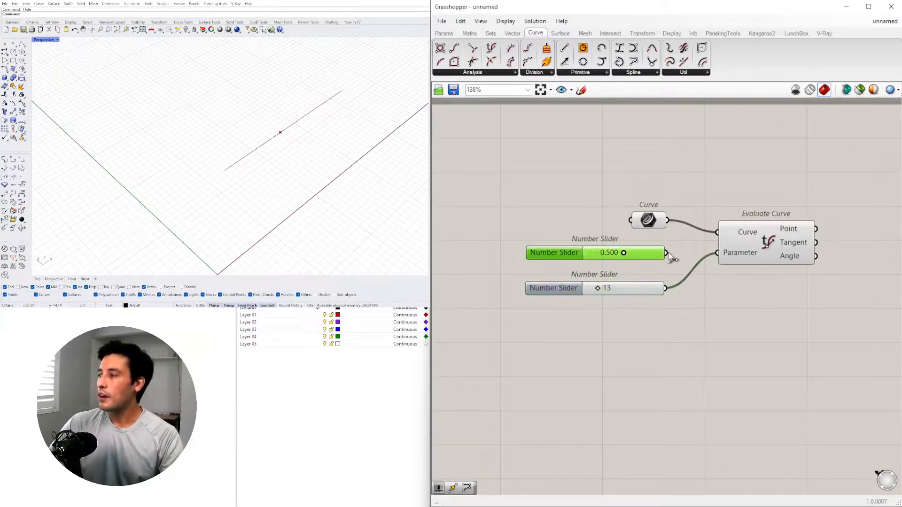
left_click(747, 236)
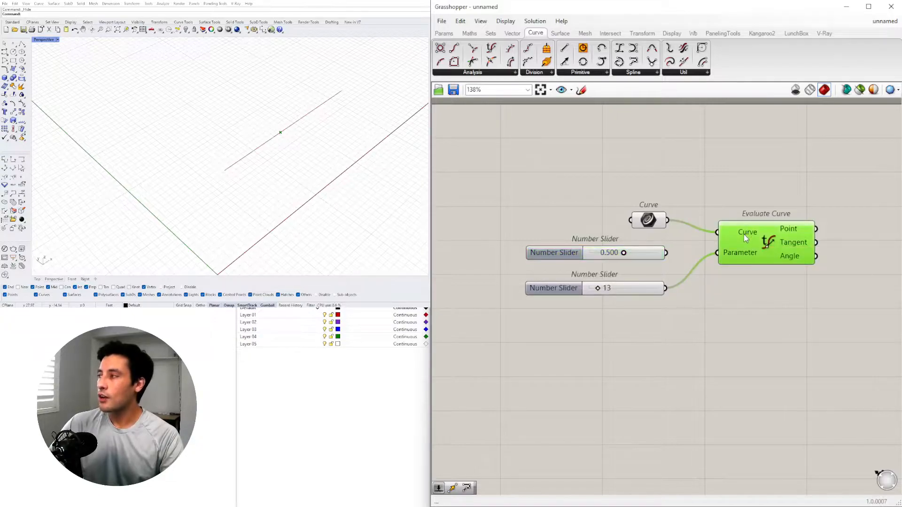
mouse_move(743, 234)
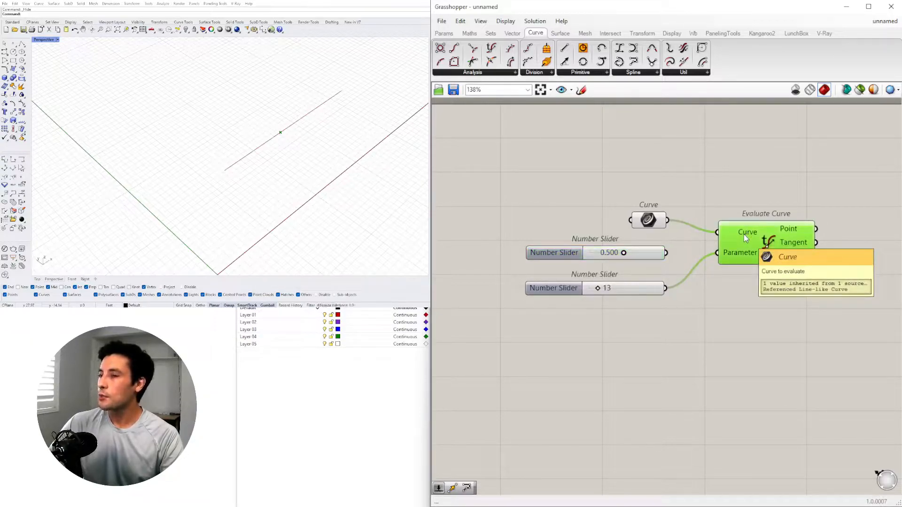
mouse_move(620, 258)
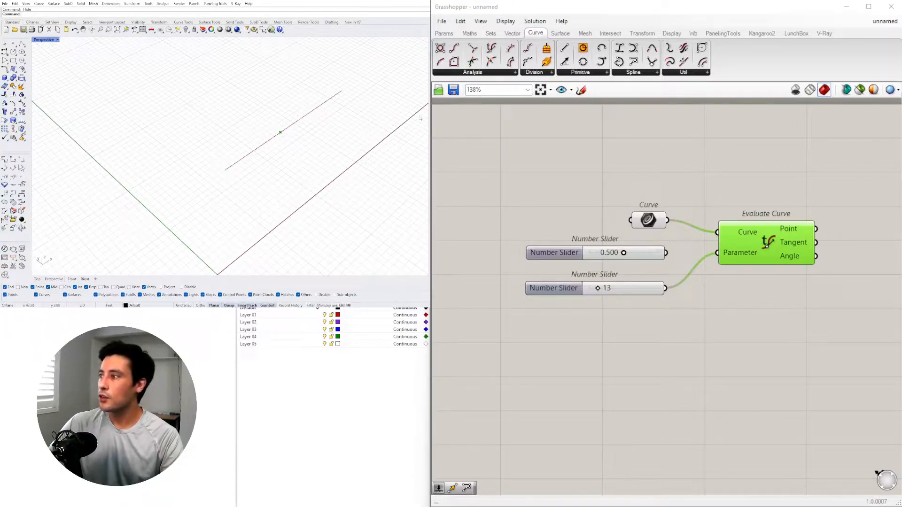
left_click_drag(598, 288, 606, 289)
Reconnect the 0.500 slider to the Parameter input and reparameterize Evaluate Curve's Curve input.
left_click_drag(666, 253, 717, 253)
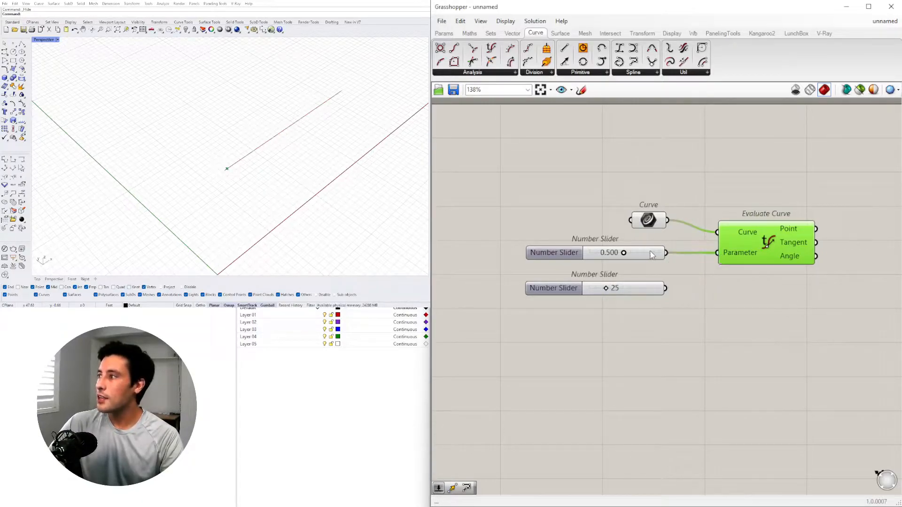
left_click_drag(652, 255, 656, 255)
right_click(746, 236)
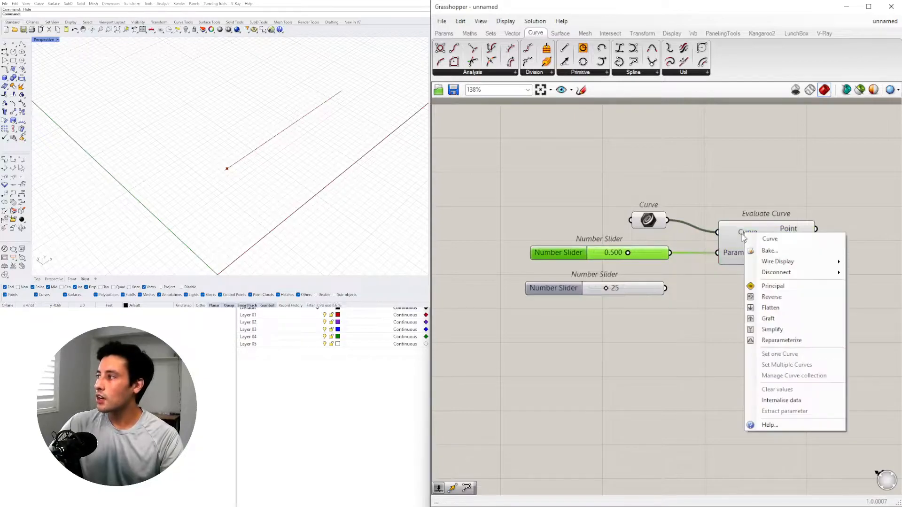
left_click(759, 341)
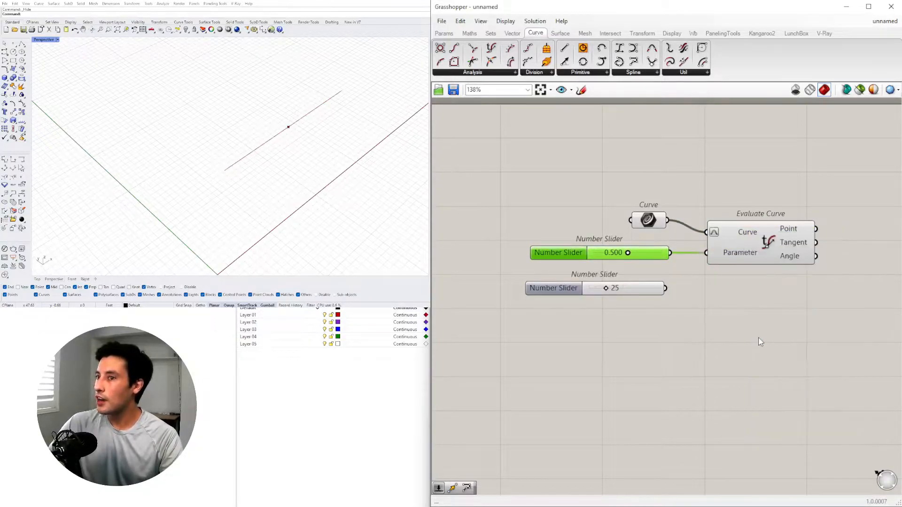
Examine the reparameterized setup and set the connected slider to 0.641 to shift the point along the line.
scroll(647, 227, "up", 2)
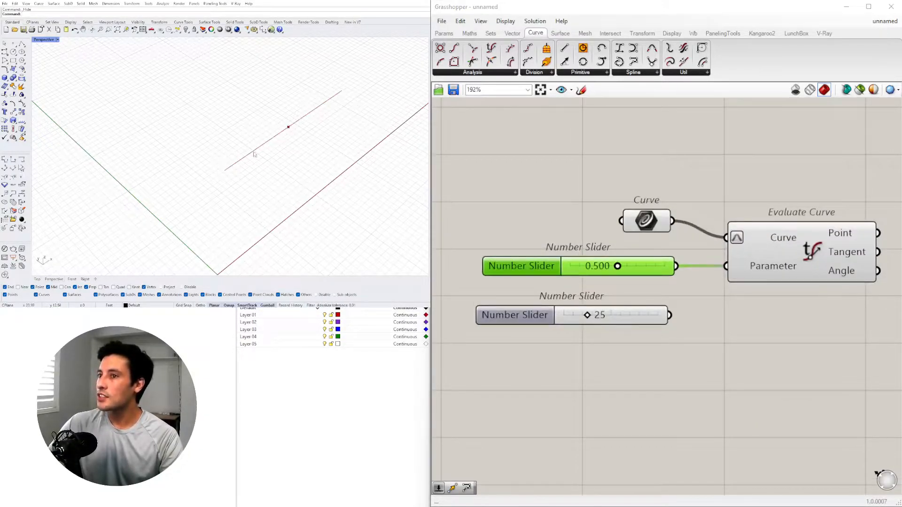
scroll(621, 264, "up", 3)
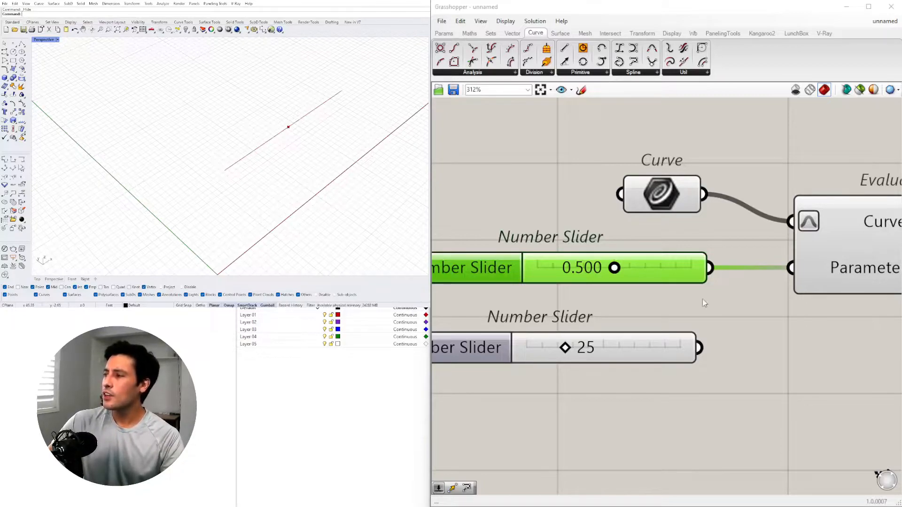
scroll(717, 329, "down", 4)
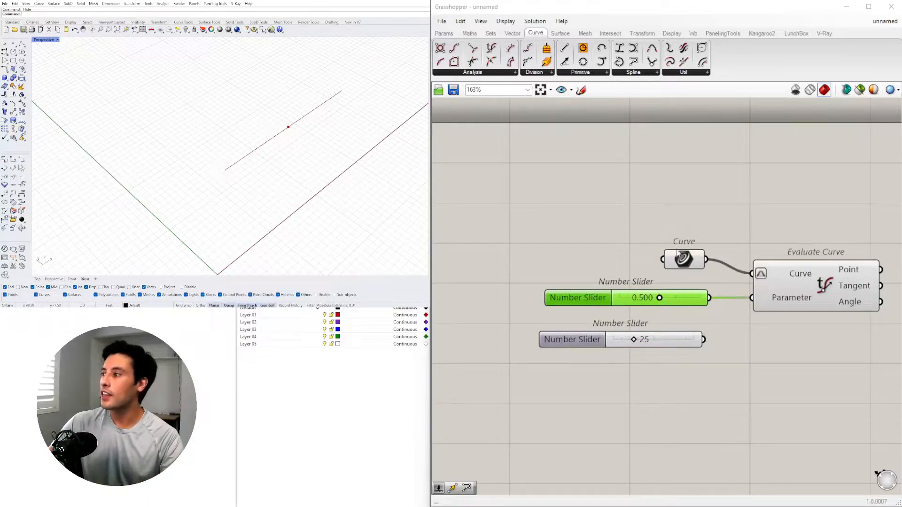
scroll(667, 302, "up", 5)
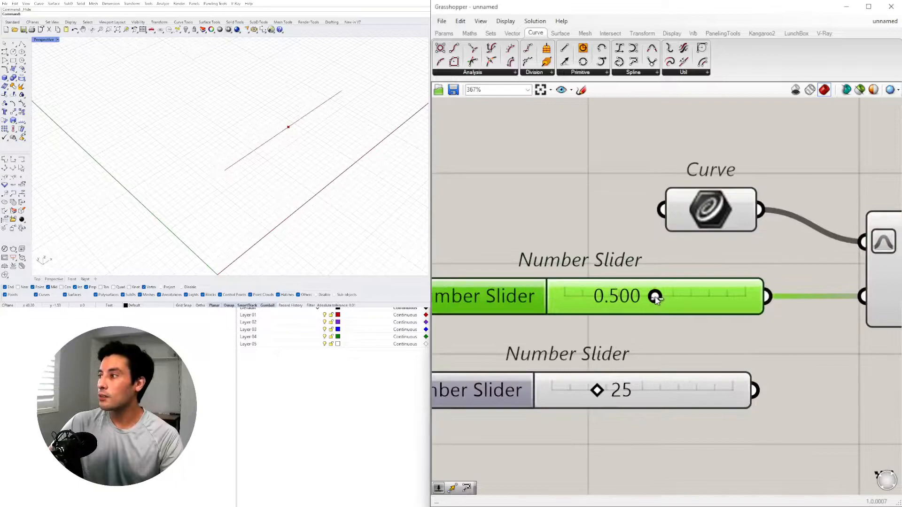
scroll(624, 310, "down", 4)
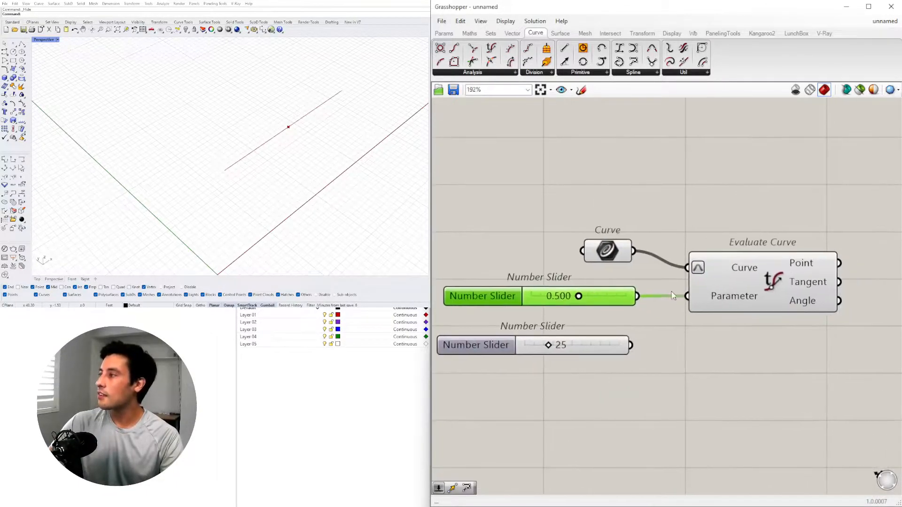
scroll(606, 294, "up", 3)
left_click_drag(562, 296, 582, 296)
scroll(582, 296, "down", 4)
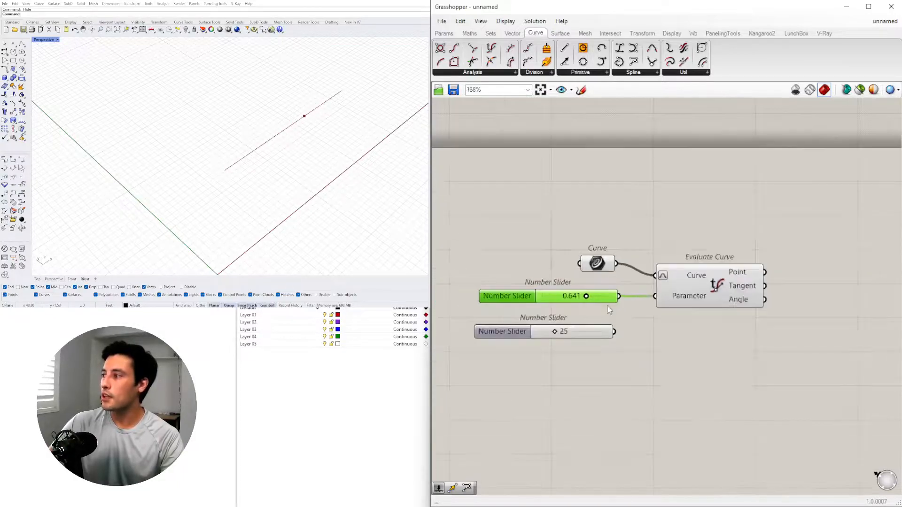
Move the unused whole-number slider well away from the definition and place the connected slider lower beside Evaluate Curve.
left_click(596, 353)
left_click_drag(597, 353, 839, 453)
left_click_drag(714, 301, 720, 301)
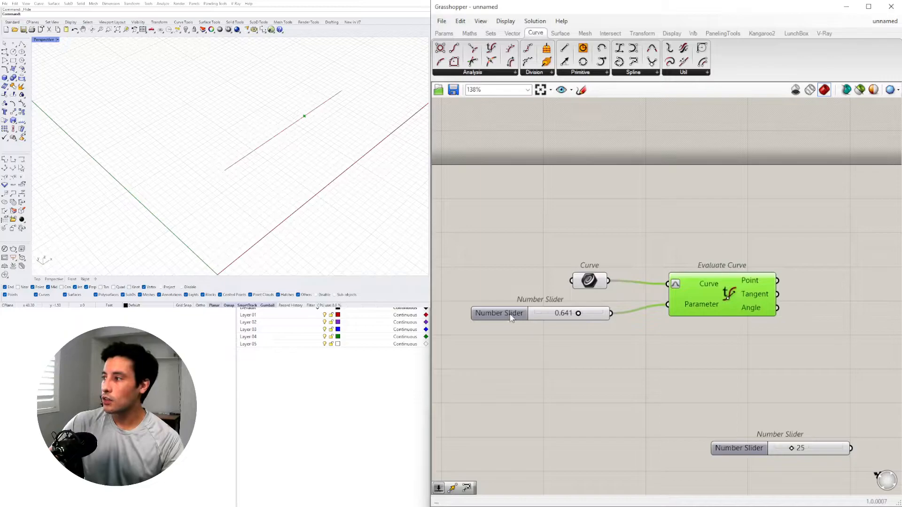
left_click_drag(575, 313, 556, 372)
Set the number slider connected to the Parameter input to 0.3.
scroll(557, 374, "up", 6)
right_click_drag(559, 380, 733, 358)
double_click(700, 357)
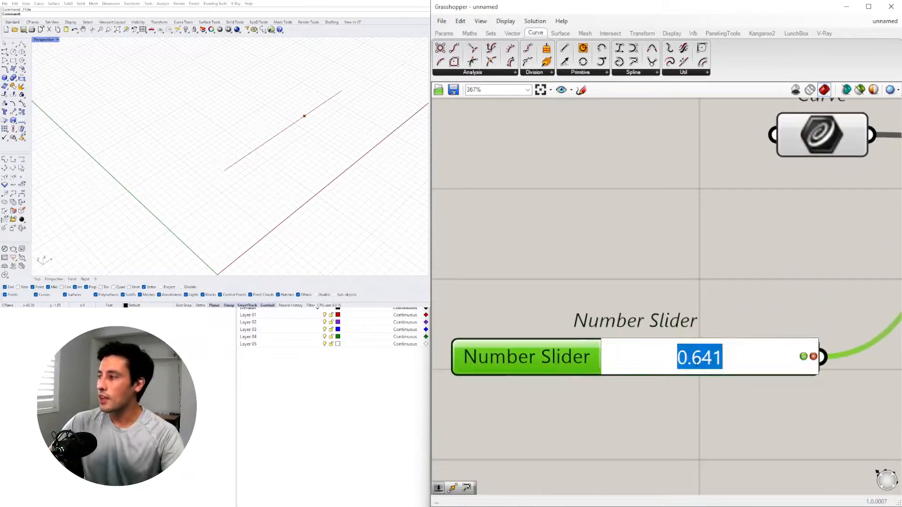
type(".3")
key("Return")
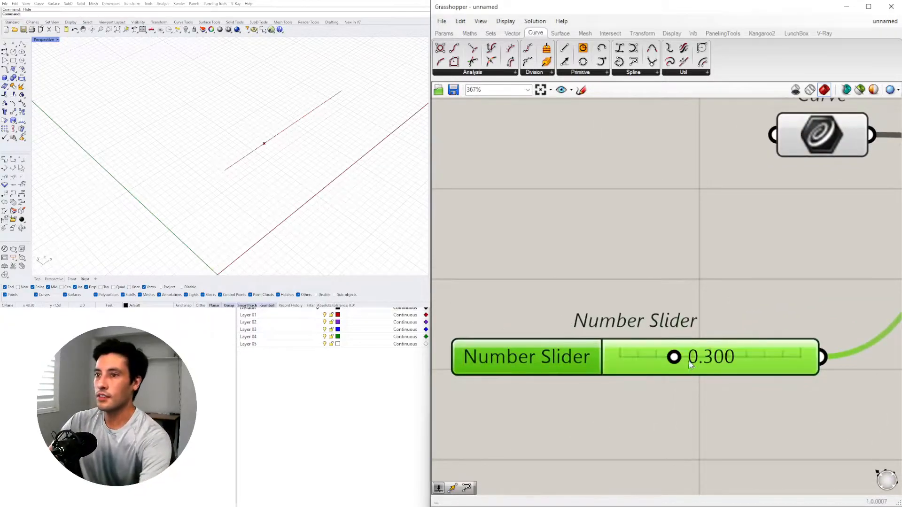
Duplicate the 0.300 slider and connect the copy to the Parameter input alongside the original.
scroll(725, 325, "down", 2)
scroll(726, 326, "up", 1)
scroll(726, 326, "down", 1)
mouse_move(523, 337)
left_mouse_down()
mouse_move(523, 289)
mouse_move(524, 323)
left_mouse_up()
left_click_drag(664, 323, 770, 255, "shift")
scroll(605, 345, "up", 4)
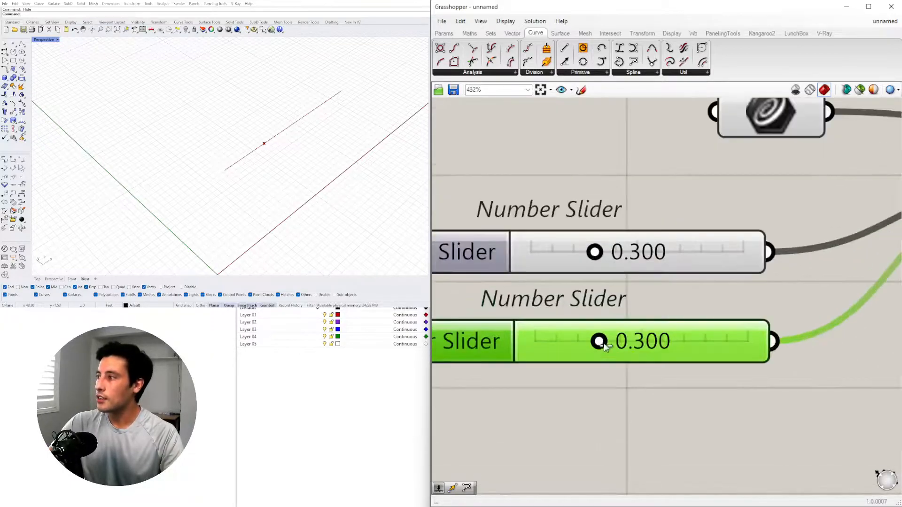
Set the duplicated slider to 0.5 to evaluate a second point on the line.
double_click(625, 348)
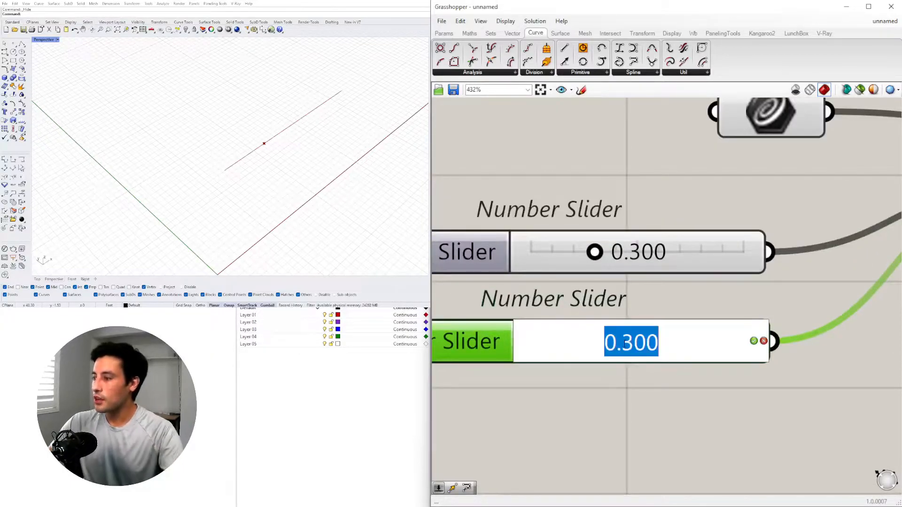
type(".5")
key("Return")
scroll(610, 403, "down", 3)
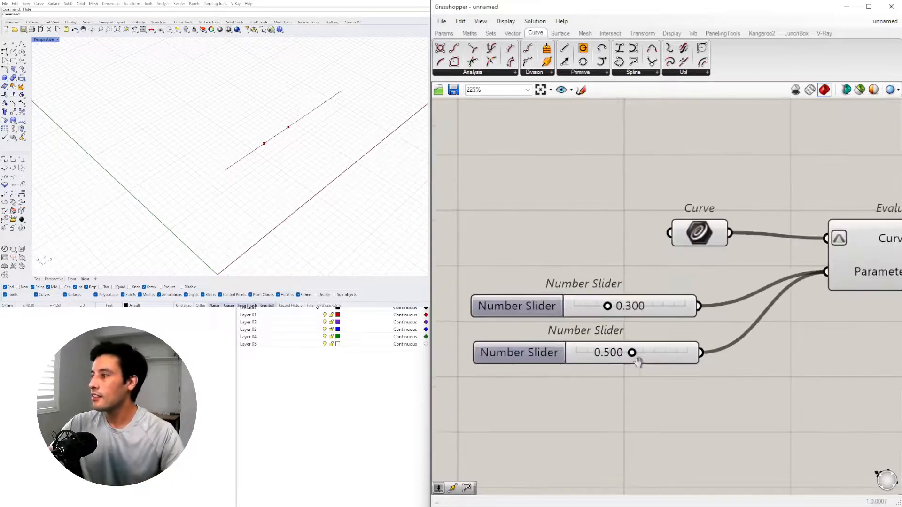
Duplicate the 0.500 slider as a third Parameter input for Evaluate Curve and set the copy to 0.7.
left_click_drag(563, 333, 562, 383, "alt")
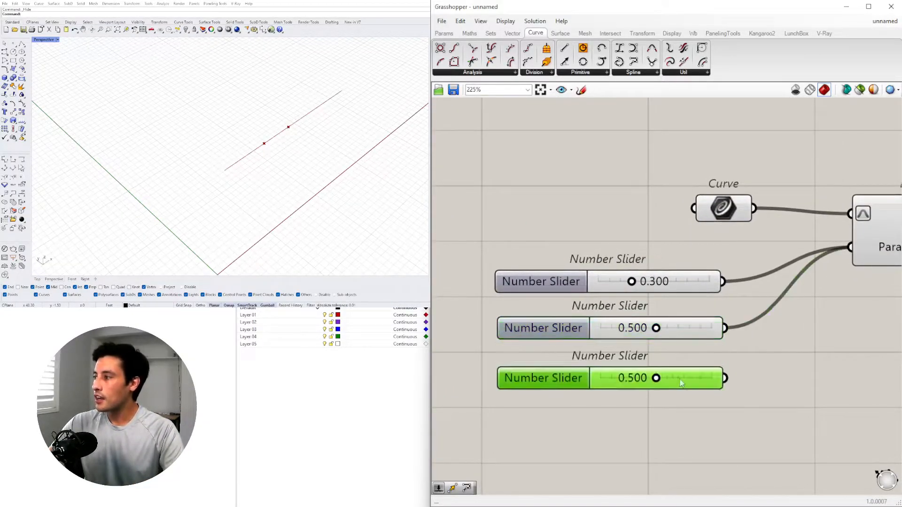
left_click_drag(733, 379, 850, 247, "shift")
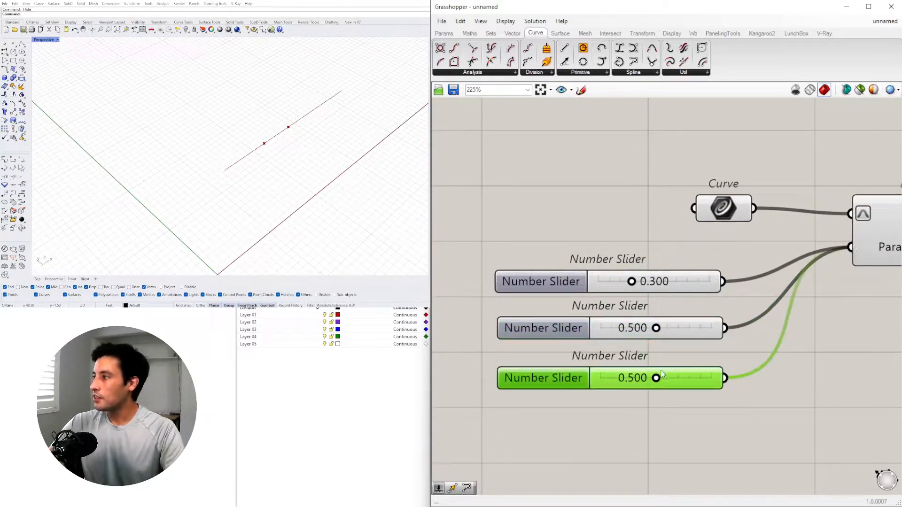
double_click(627, 378)
type(".")
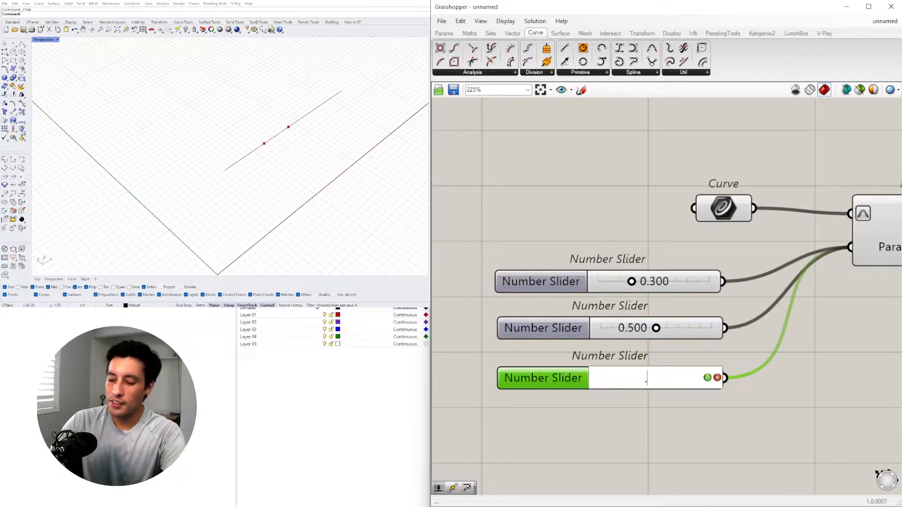
type("7")
key("Return")
left_click(777, 401)
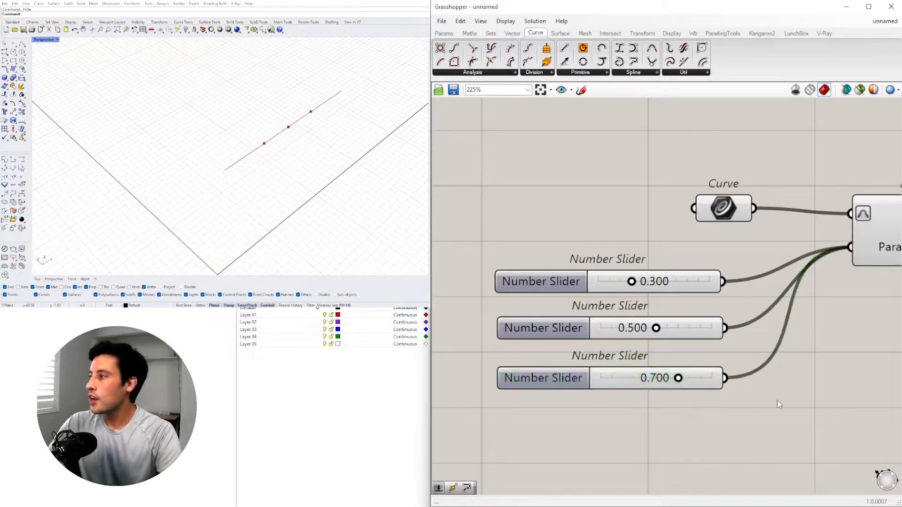
Change the first Parameter slider to 0.138 and the third one to 0.866 to shift the outer evaluated points.
scroll(626, 293, "up", 1)
left_click_drag(634, 280, 611, 280)
left_click_drag(688, 398, 710, 397)
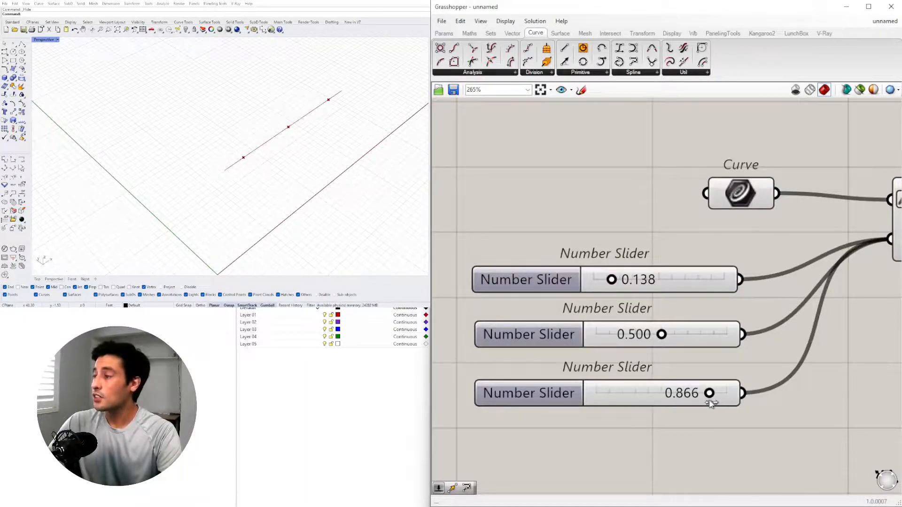
right_click_drag(244, 159, 257, 157)
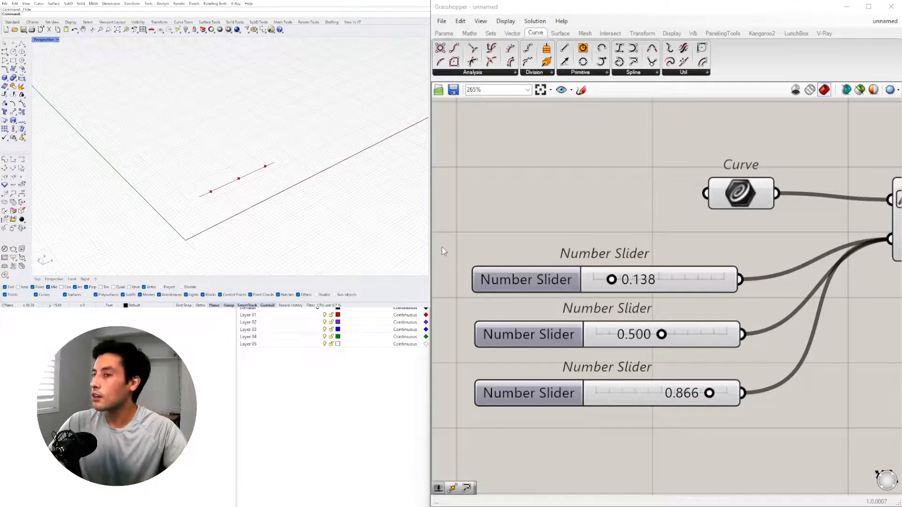
scroll(676, 193, "down", 2)
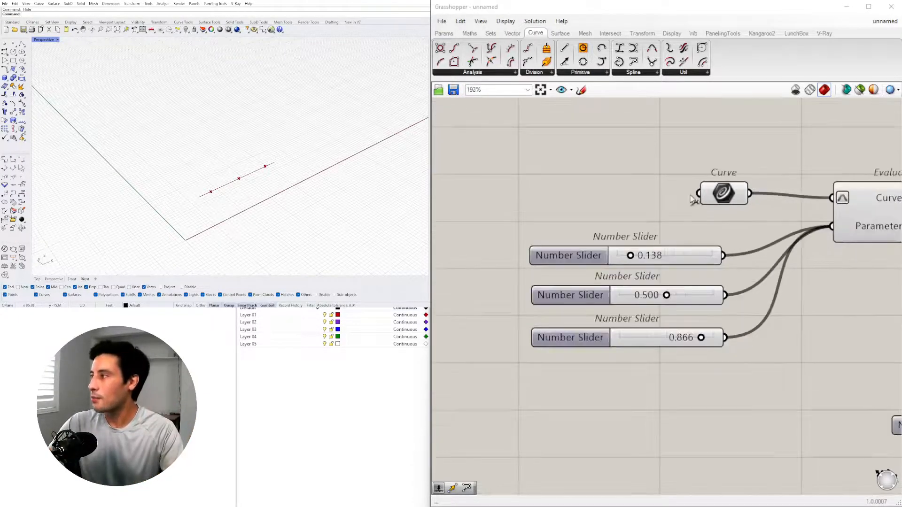
Move the Curve component up the canvas and relocate its referenced line in the Rhino viewport, away from the X axis.
right_click_drag(727, 195, 701, 234)
left_click_drag(701, 234, 683, 197)
right_click_drag(234, 181, 224, 186)
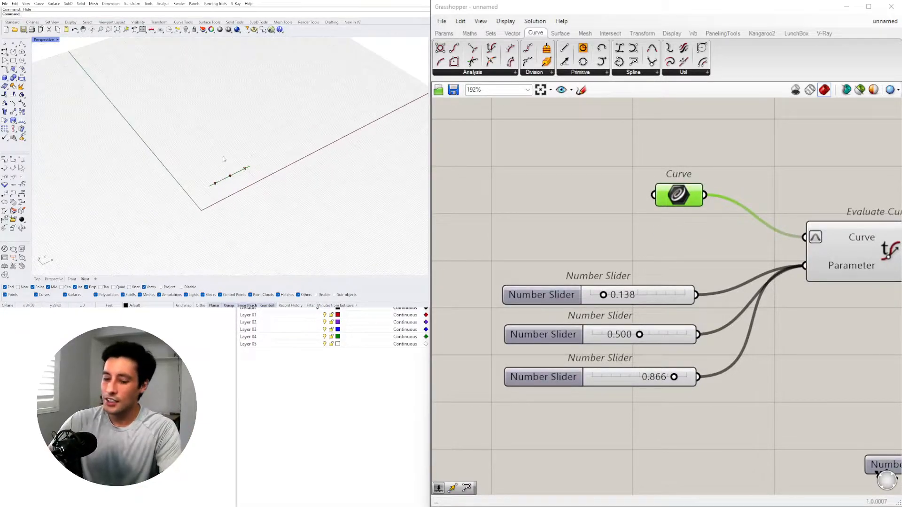
left_click(237, 172)
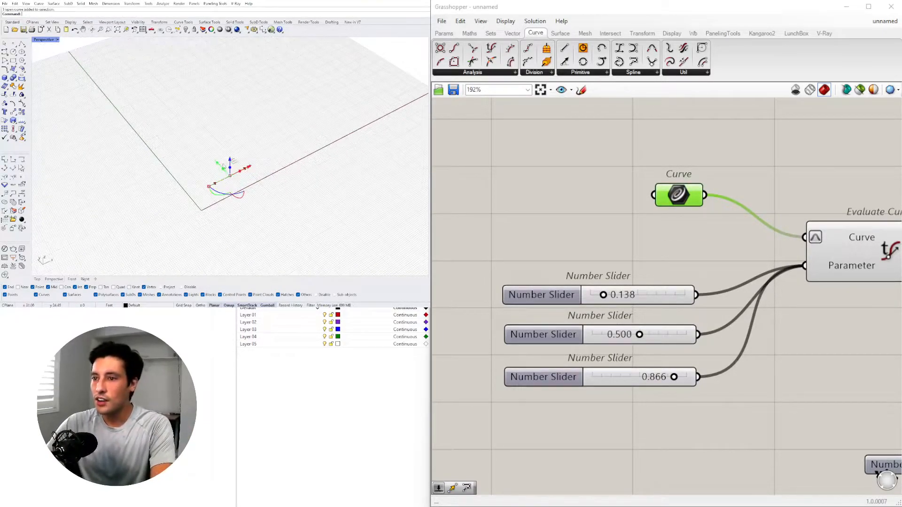
left_click_drag(216, 162, 243, 85)
left_click_drag(277, 121, 242, 79)
left_click_drag(300, 133, 198, 61)
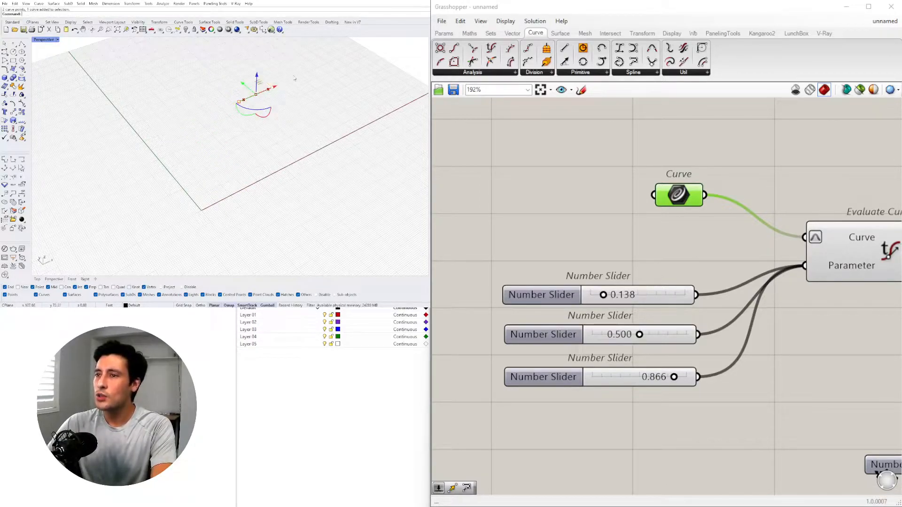
left_click_drag(243, 85, 115, 187)
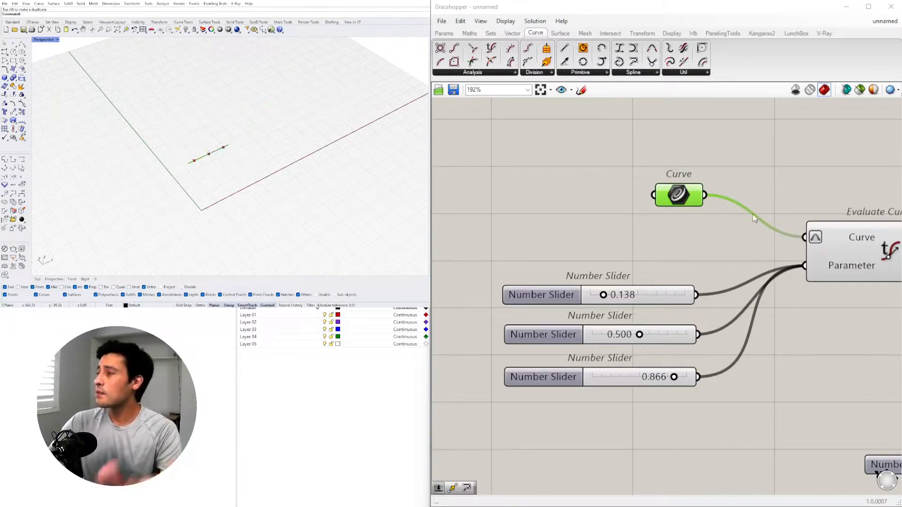
Align the Curve component horizontally with the Curve input of Evaluate Curve.
scroll(755, 211, "down", 4)
right_click_drag(754, 212, 735, 271)
scroll(722, 269, "up", 3)
left_click_drag(697, 254, 693, 292)
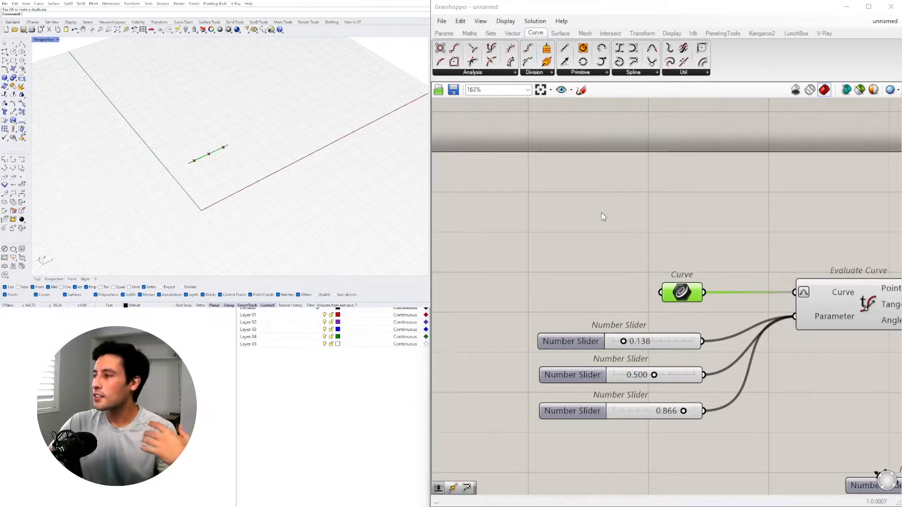
Add a Line SDL component and place it above the Curve component.
double_click(610, 232)
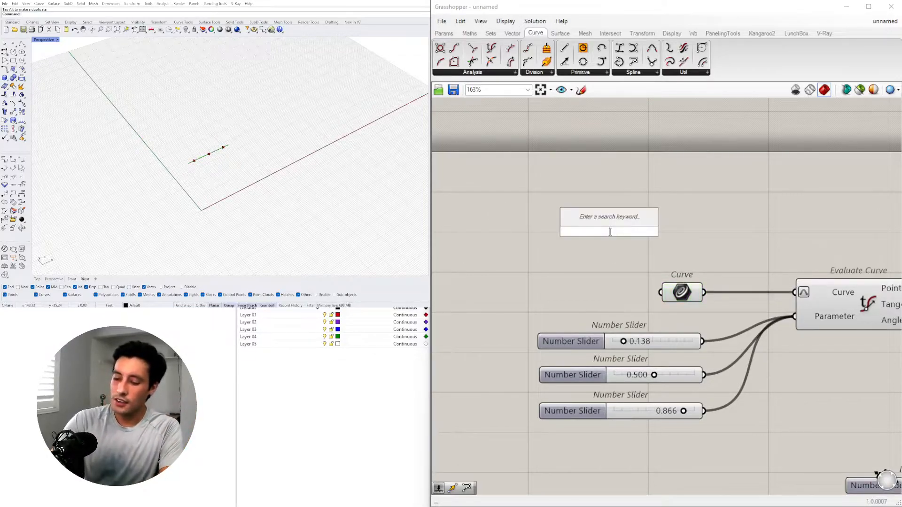
type("line")
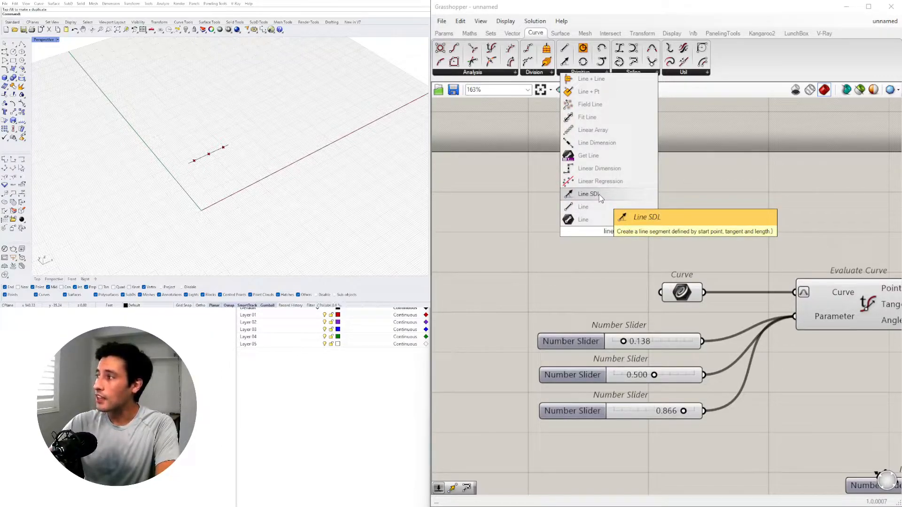
left_click(600, 195)
left_click_drag(594, 227, 669, 223)
right_click_drag(508, 226, 565, 243)
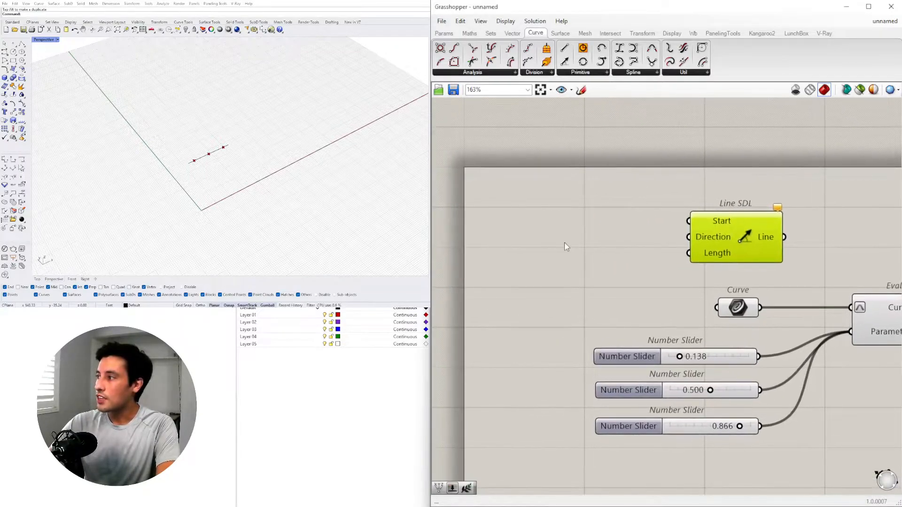
Add a Unit X vector and connect it to the Direction input of Line SDL.
double_click(565, 242)
type("x")
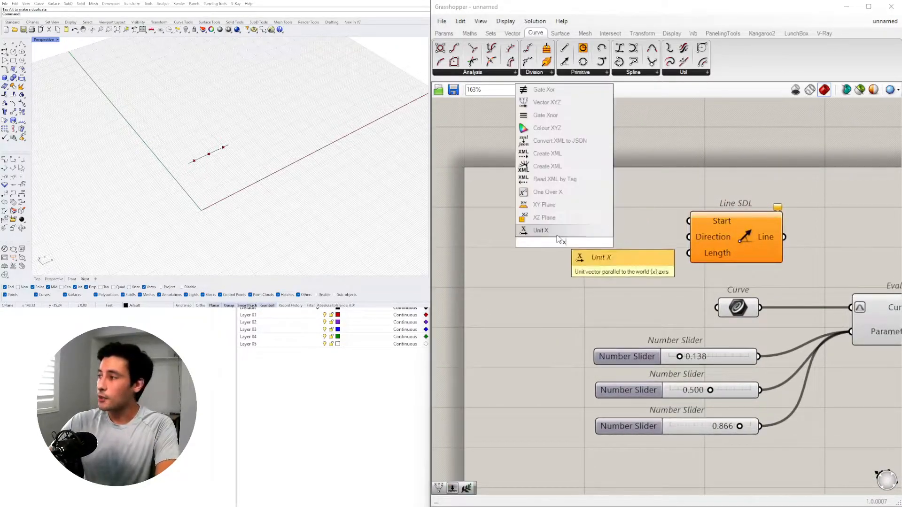
left_click(558, 229)
left_click_drag(567, 243, 695, 241)
Create a number slider with value 30, connect it to Line SDL's Length input, and place it beneath Unit X.
double_click(551, 291)
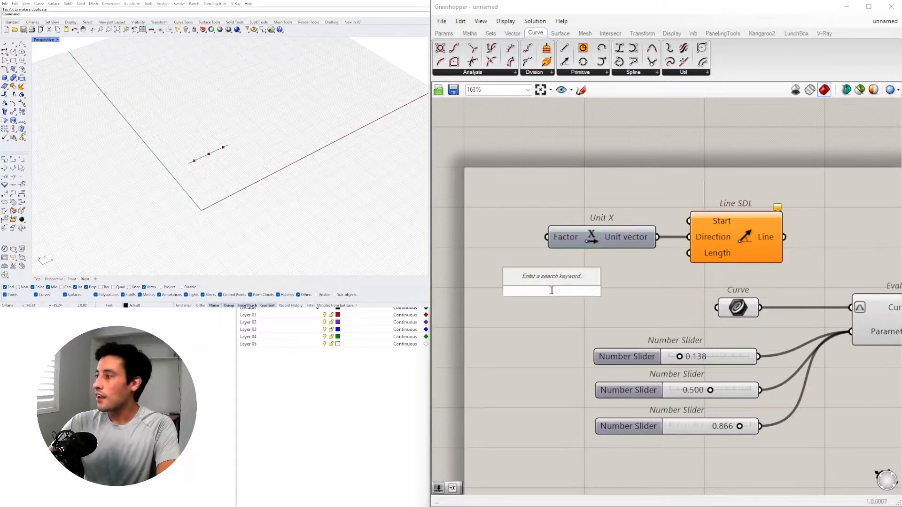
type("30")
key("Return")
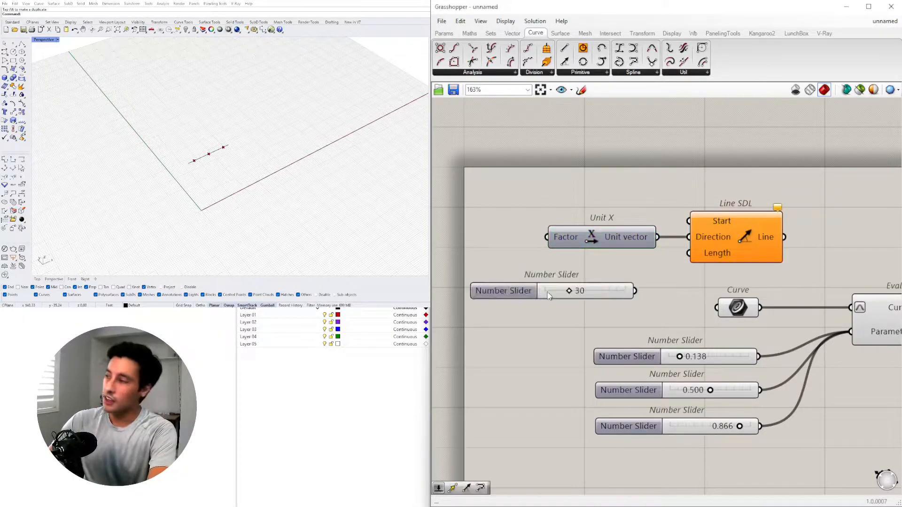
left_click_drag(635, 291, 689, 254)
left_click_drag(593, 285, 615, 270)
left_click(744, 248)
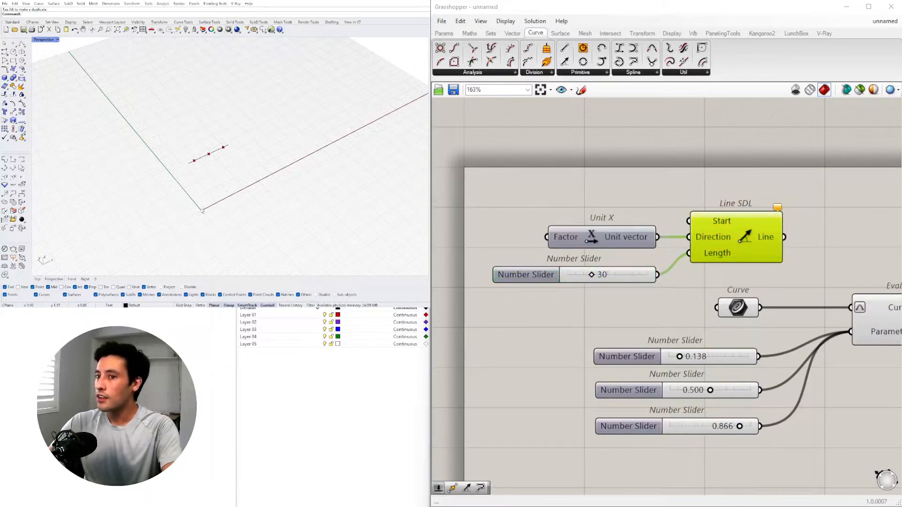
Add an XY Plane component and connect its Plane output to the Start input of Line SDL.
scroll(632, 247, "down", 4)
double_click(591, 214)
type("xy")
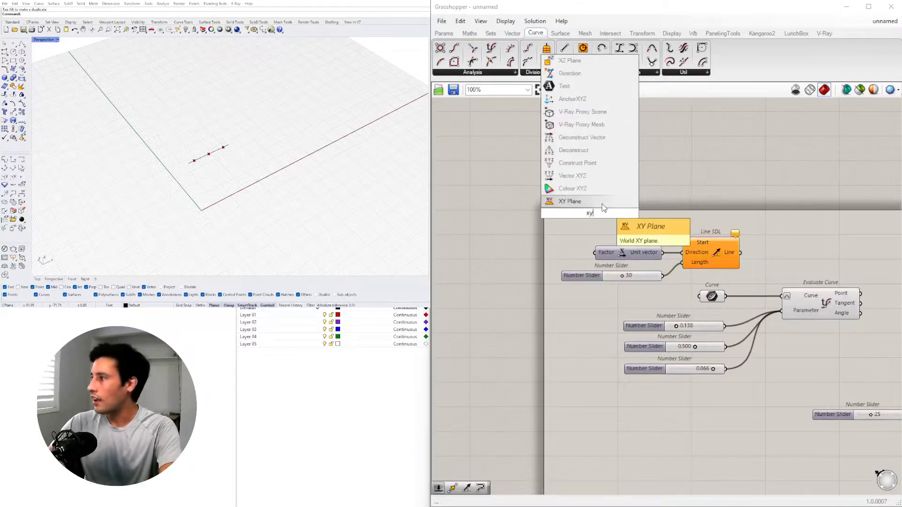
left_click(602, 203)
left_click_drag(618, 214, 645, 235)
left_click(708, 264)
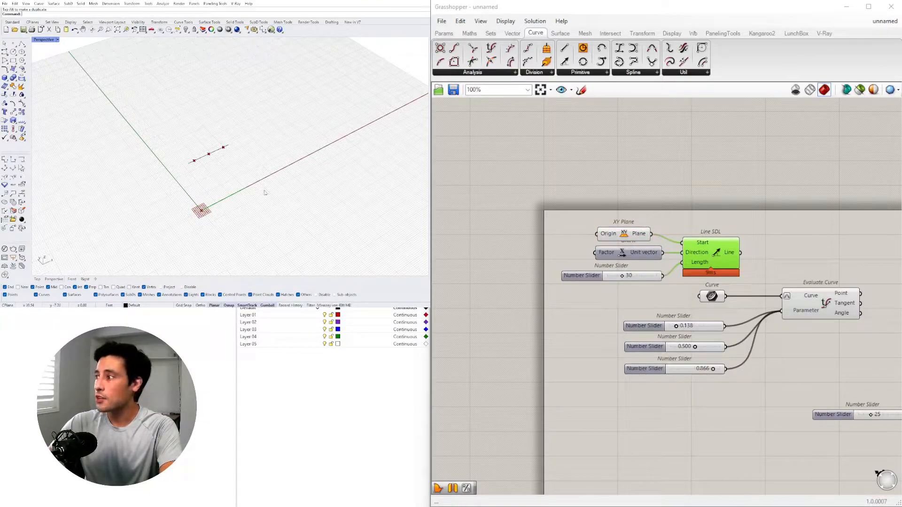
Feed the Line SDL output into Evaluate Curve's Curve input in place of the referenced curve, and set the line length to 56.
scroll(751, 264, "up", 3)
left_click_drag(734, 245, 790, 315)
scroll(556, 300, "up", 4)
left_click_drag(580, 263, 614, 264)
scroll(704, 329, "down", 4)
left_click_drag(664, 302, 664, 307)
scroll(717, 256, "down", 4)
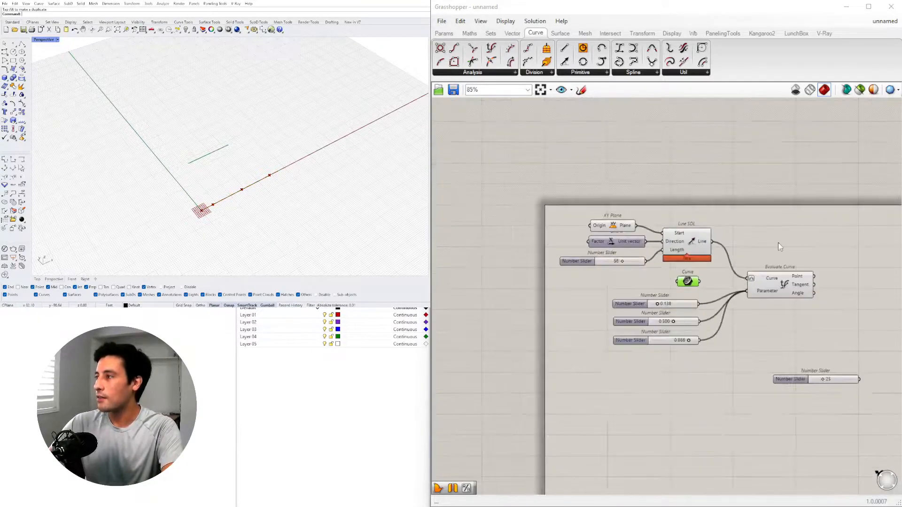
Reposition Evaluate Curve slightly and add a Circle component beyond its outputs.
right_click_drag(766, 245, 770, 207)
scroll(770, 207, "up", 2)
left_click_drag(778, 246, 794, 261)
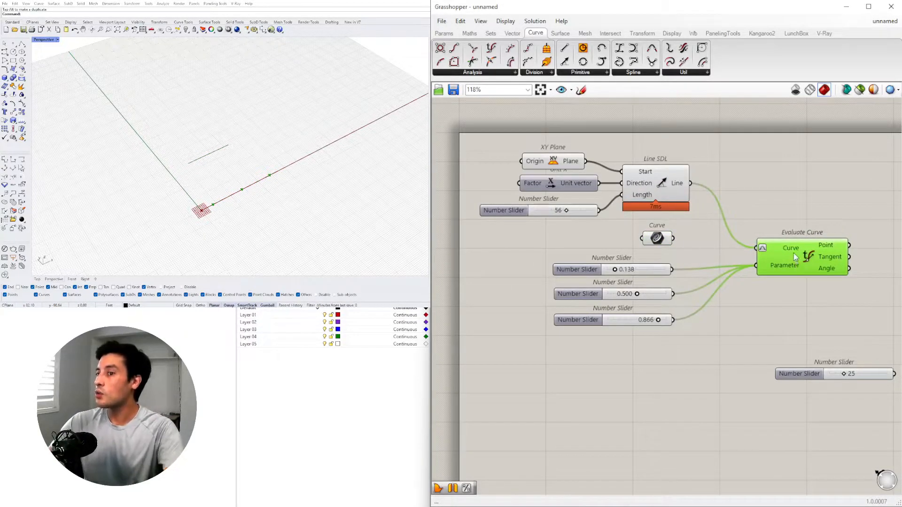
right_click_drag(812, 268, 568, 260)
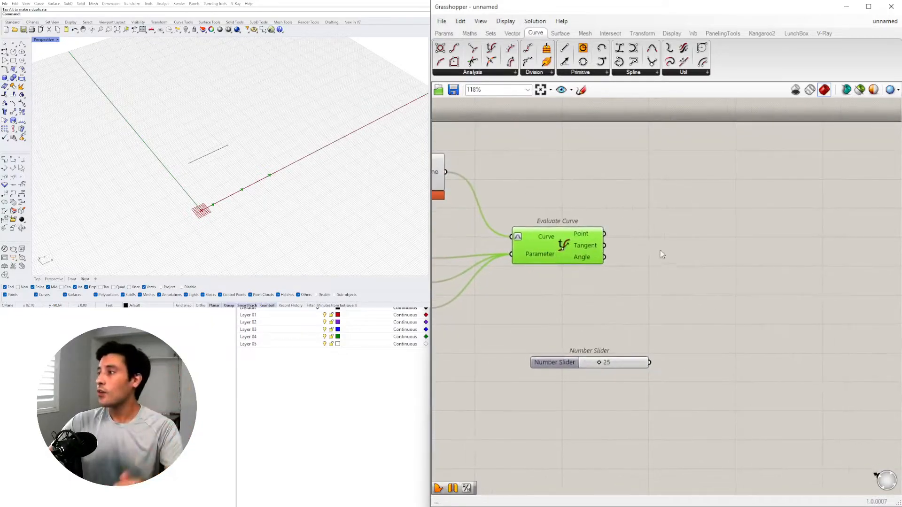
scroll(649, 249, "up", 2)
double_click(653, 233)
type("cir")
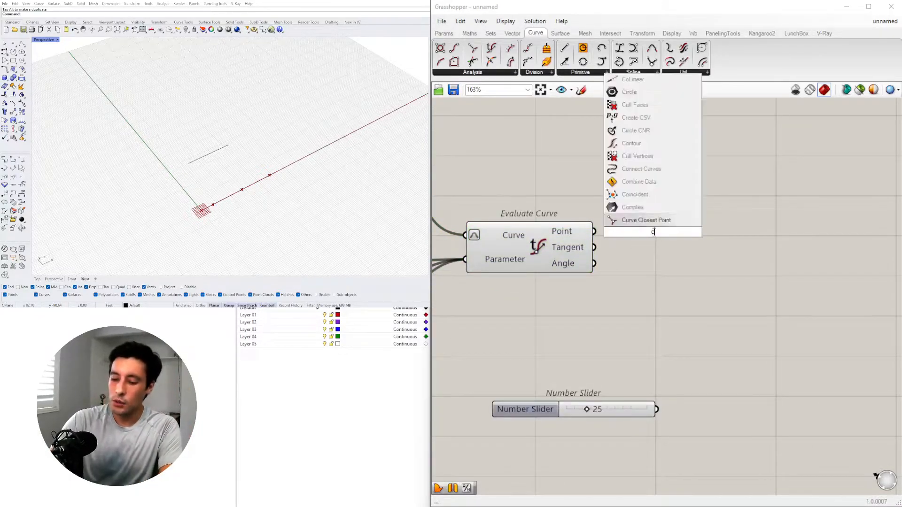
left_click(635, 222)
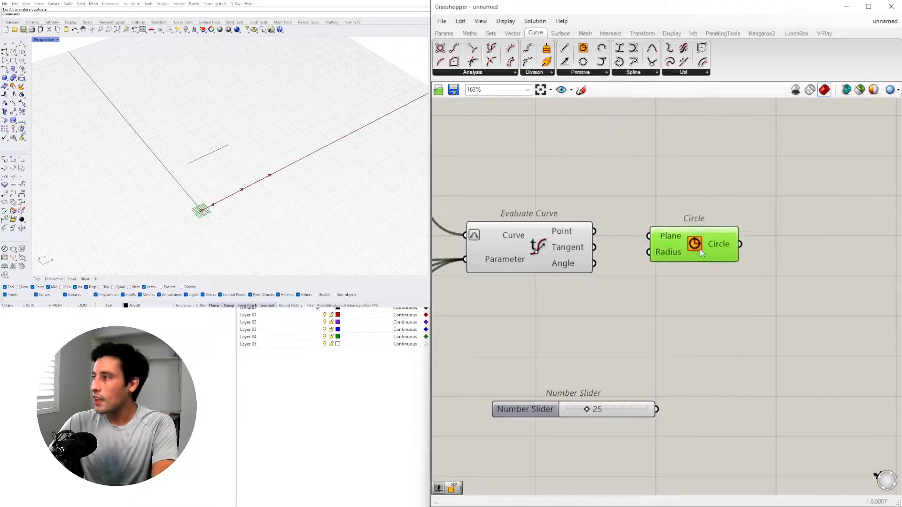
left_click_drag(687, 246, 757, 246)
Connect Evaluate Curve's Point output to the Circle's Plane input and the unused slider of 25 to its Radius input.
left_click(587, 231)
left_click_drag(593, 231, 761, 303)
left_click_drag(523, 408, 508, 322)
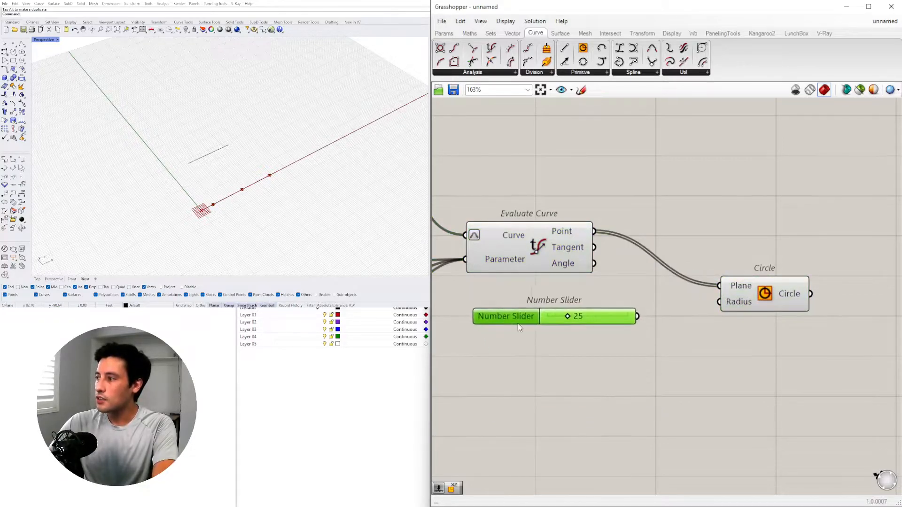
right_click_drag(507, 322, 535, 300)
left_click_drag(664, 295, 746, 281)
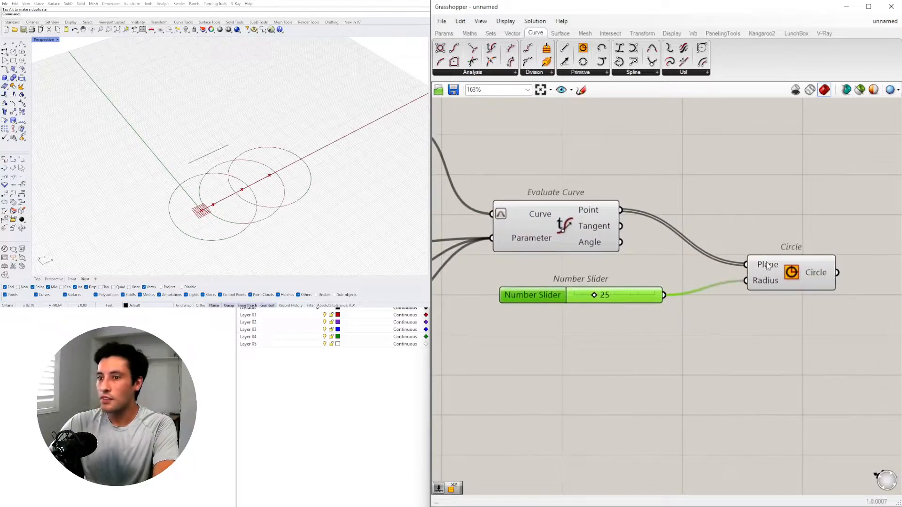
Reduce the circle radius slider to 8 and move the Circle component closer to Evaluate Curve.
scroll(627, 319, "up", 5)
left_click_drag(626, 320, 590, 320)
scroll(650, 328, "down", 3)
scroll(658, 325, "up", 2)
right_click_drag(660, 325, 612, 313)
left_click_drag(621, 314, 606, 303)
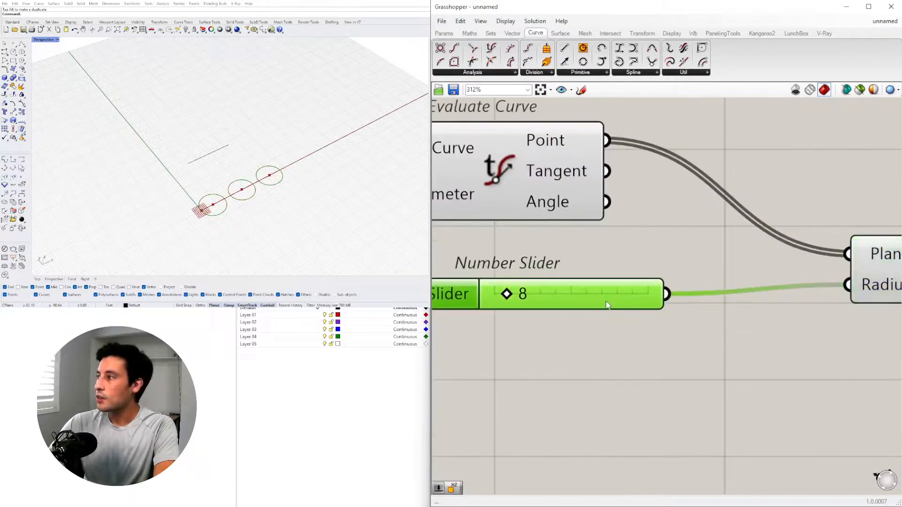
scroll(606, 302, "down", 3)
left_click_drag(797, 281, 745, 250)
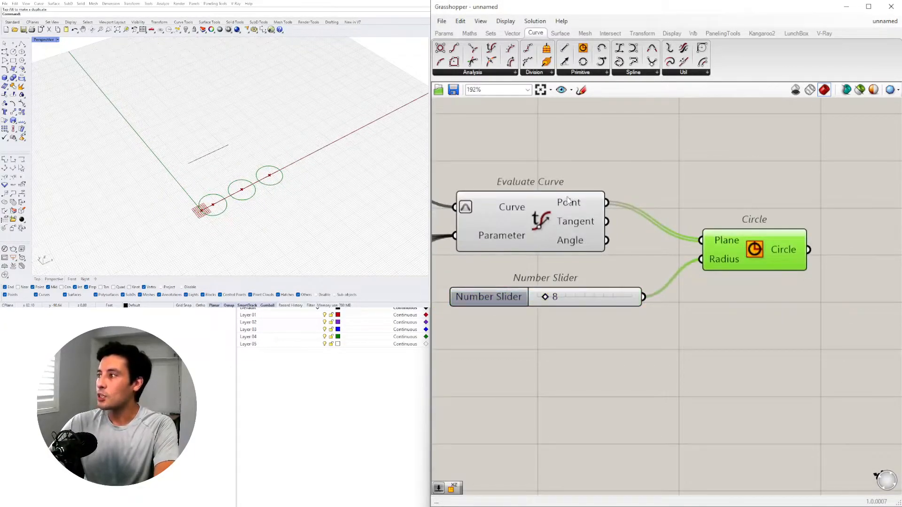
Set the circle radius slider to 5.
mouse_move(569, 206)
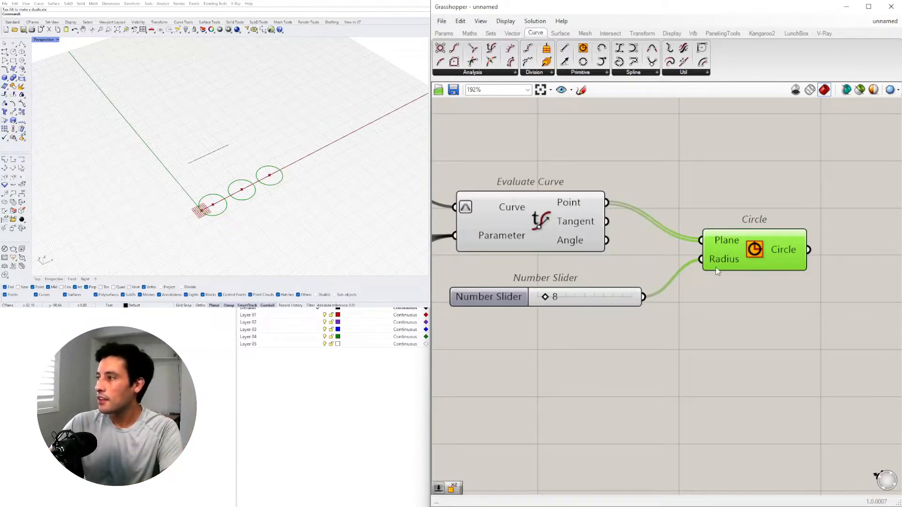
right_click_drag(548, 322, 660, 314)
mouse_move(627, 286)
left_mouse_down()
mouse_move(603, 284)
mouse_move(634, 292)
left_mouse_up()
scroll(626, 287, "up", 1)
scroll(614, 338, "down", 4)
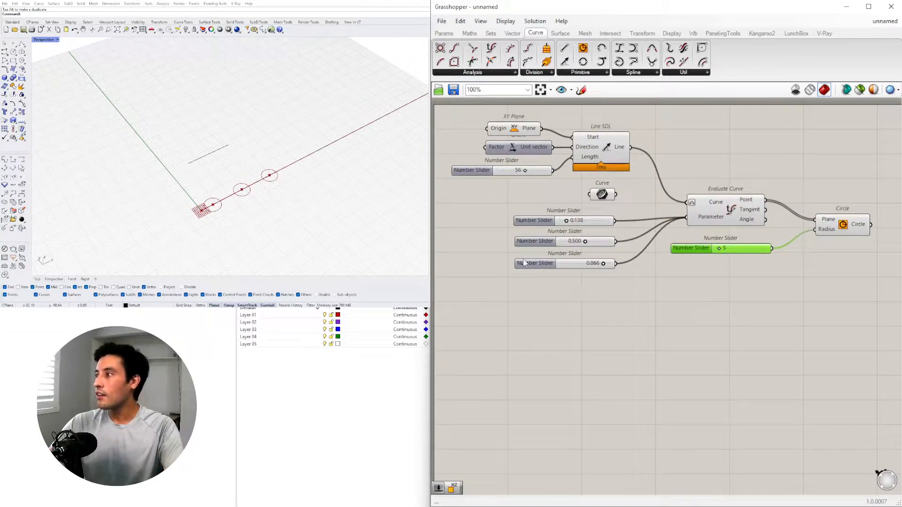
Duplicate the radius slider twice and connect both copies to the Circle's Radius input alongside the original.
scroll(710, 254, "up", 2)
left_click_drag(697, 250, 699, 306, "alt")
right_click_drag(894, 273, 765, 304)
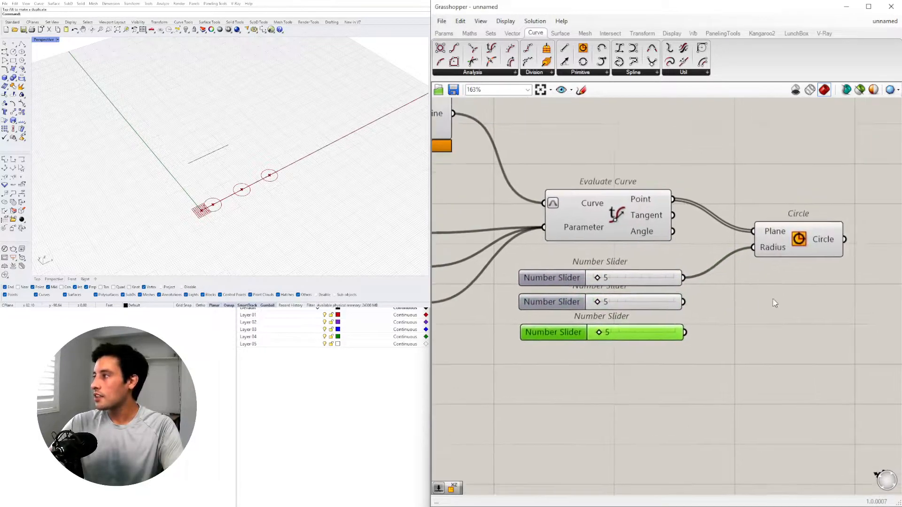
left_click_drag(703, 284, 753, 247, "shift")
left_click_drag(685, 333, 753, 248, "shift")
Set the three radius sliders to 6, 8 and 6 from first to last, and space them evenly below Evaluate Curve.
scroll(733, 296, "down", 2)
scroll(733, 296, "up", 3)
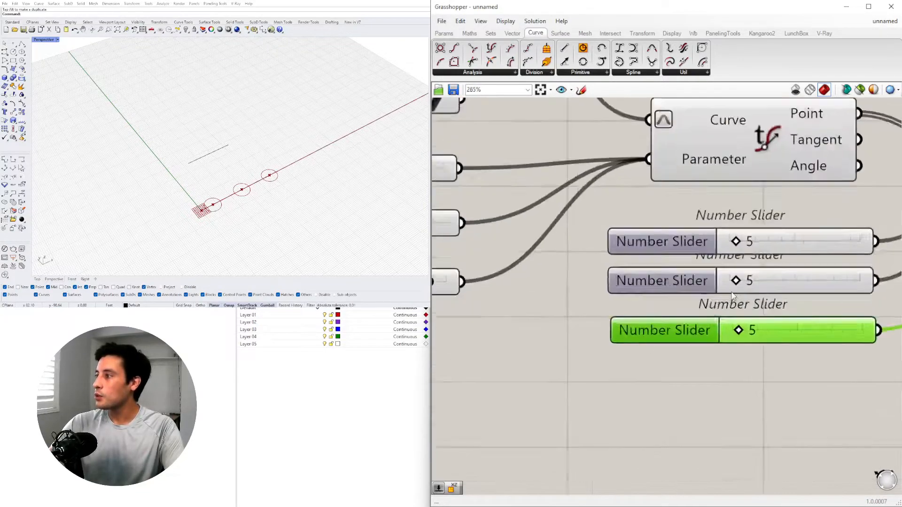
scroll(733, 296, "up", 3)
left_click_drag(735, 284, 739, 284)
left_click_drag(735, 328, 742, 329)
left_click_drag(749, 360, 745, 355)
left_click_drag(739, 213, 741, 211)
scroll(661, 293, "down", 5)
right_click_drag(660, 290, 674, 286)
left_click_drag(709, 314, 662, 271)
left_click(733, 327)
scroll(735, 327, "down", 2)
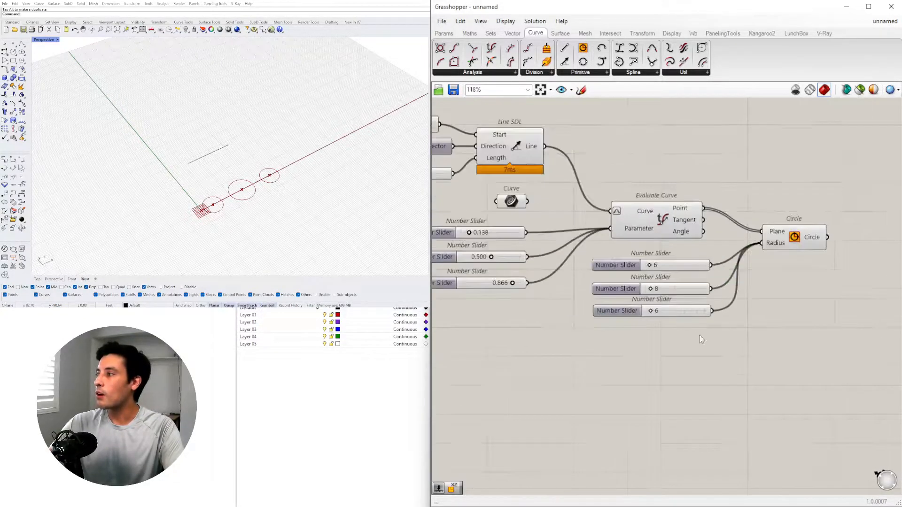
Examine how the curve parameter sliders, evaluated points and three radius sliders feed the Circle component's Plane and Radius inputs.
right_click_drag(715, 332, 797, 332)
left_click(527, 282)
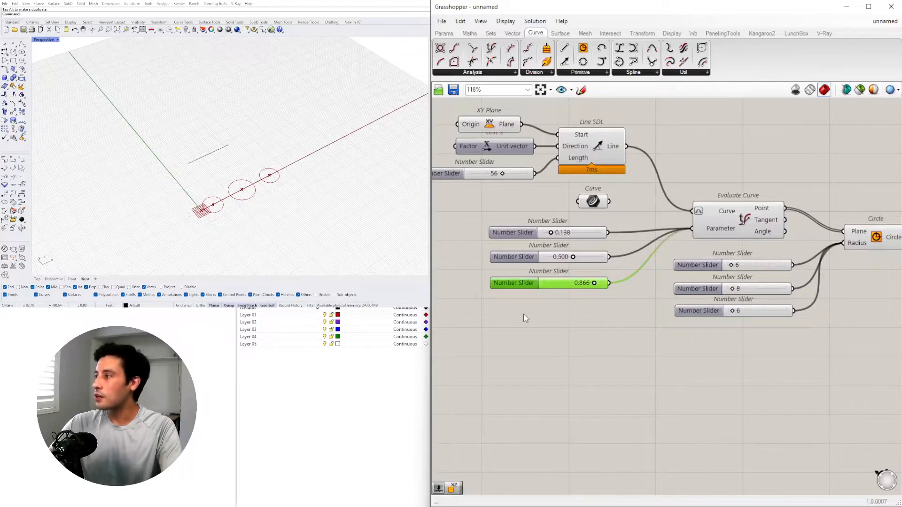
right_click_drag(680, 366, 538, 364)
left_click(539, 365)
left_click_drag(731, 231, 752, 227)
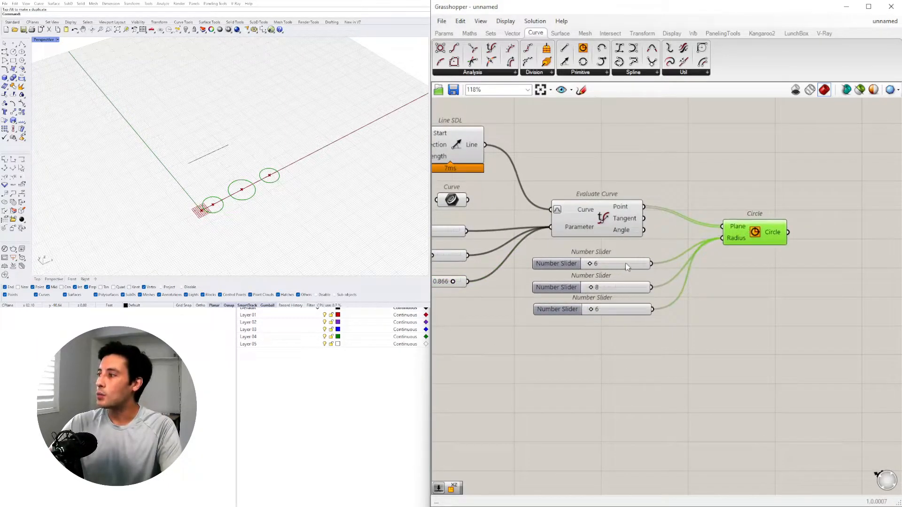
left_click(625, 266)
left_click(625, 287, "shift")
right_click_drag(623, 349, 721, 307)
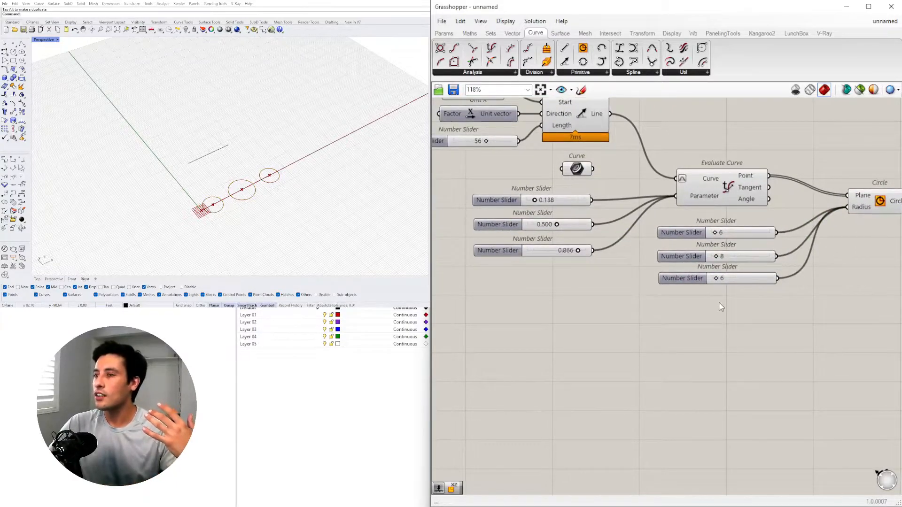
right_click_drag(563, 206, 573, 240)
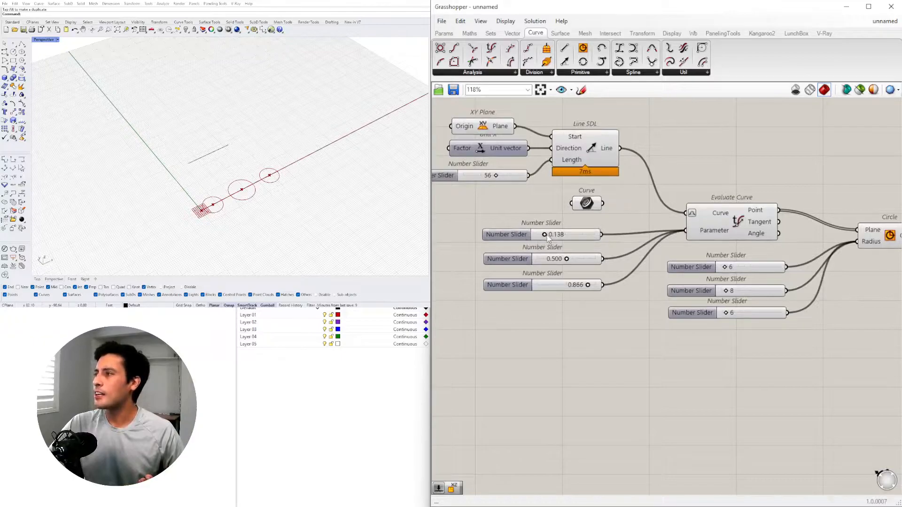
right_click_drag(761, 327, 689, 334)
left_click(805, 253)
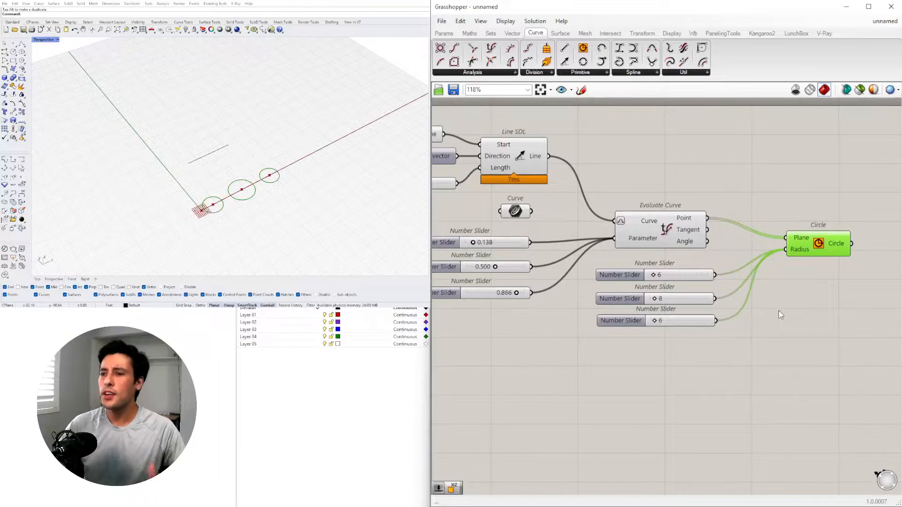
right_click_drag(777, 307, 618, 314)
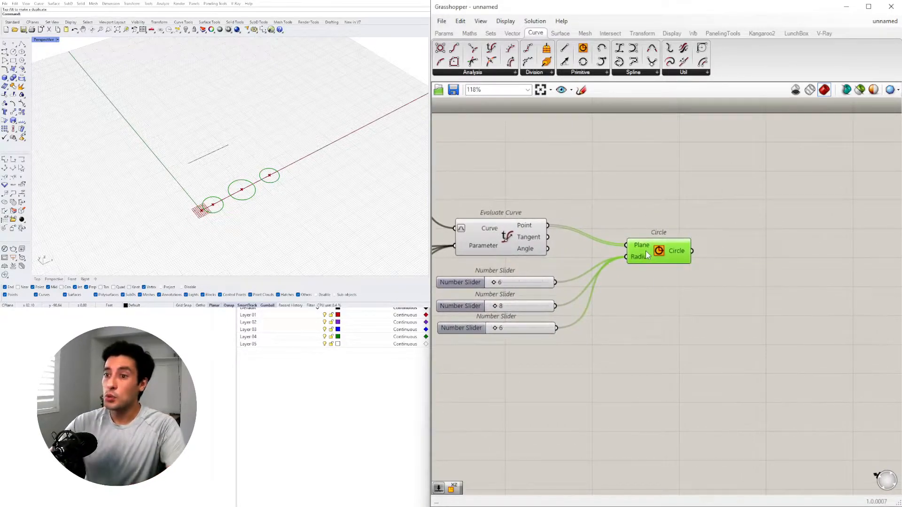
mouse_move(646, 251)
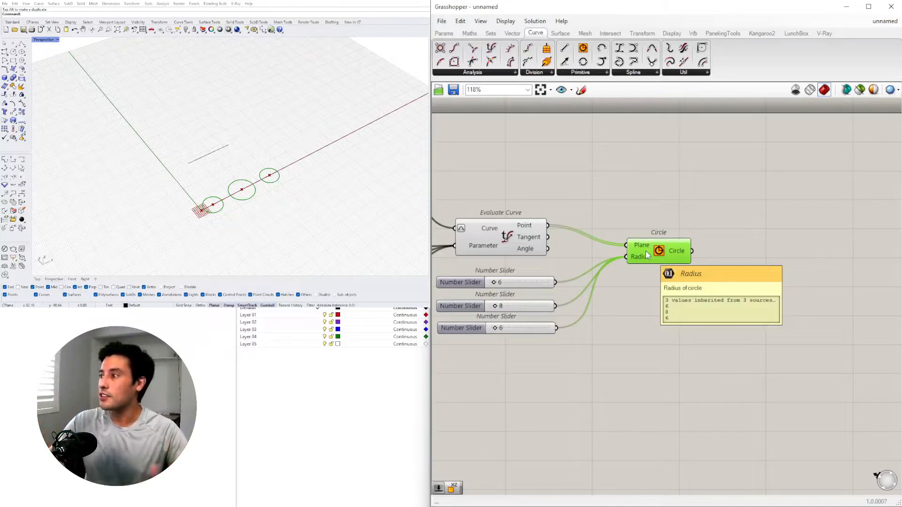
Set the first curve parameter slider to 0.000 and the third to 1.000.
right_click_drag(441, 185, 665, 180)
scroll(554, 252, "up", 5)
left_click_drag(558, 227, 518, 233)
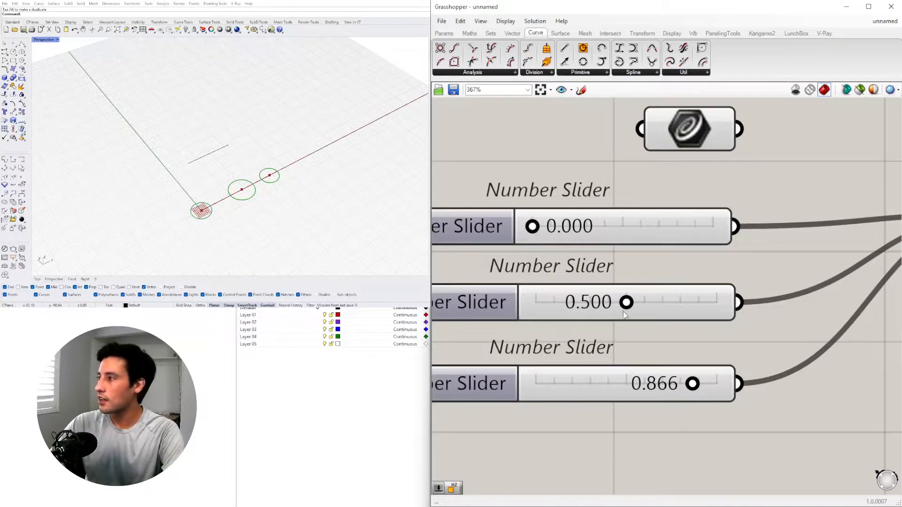
left_click_drag(691, 384, 736, 385)
Set the three circle radius sliders to 12, 12 and 7 from first to last.
scroll(814, 269, "down", 2)
right_click_drag(815, 268, 552, 253)
right_click_drag(768, 321, 649, 286)
scroll(651, 284, "up", 1)
left_click_drag(648, 261, 659, 259)
left_click_drag(657, 323, 663, 323)
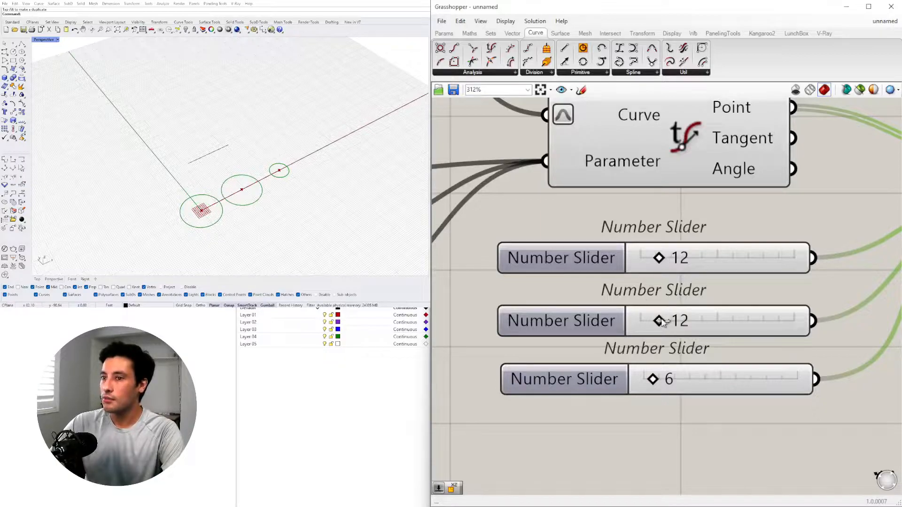
mouse_move(653, 378)
left_mouse_down()
mouse_move(668, 377)
mouse_move(656, 383)
left_mouse_up()
Add an Extrude component beside Circle and connect the Circle output to its Base input.
scroll(664, 311, "down", 5)
right_click_drag(727, 308, 512, 305)
left_click(578, 287)
left_click_drag(582, 257, 590, 248)
double_click(618, 332)
type("6x")
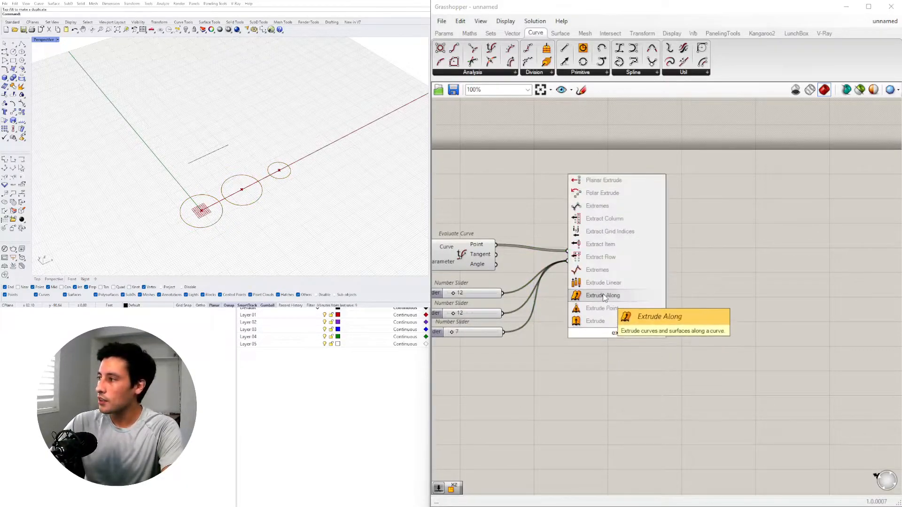
key("Return")
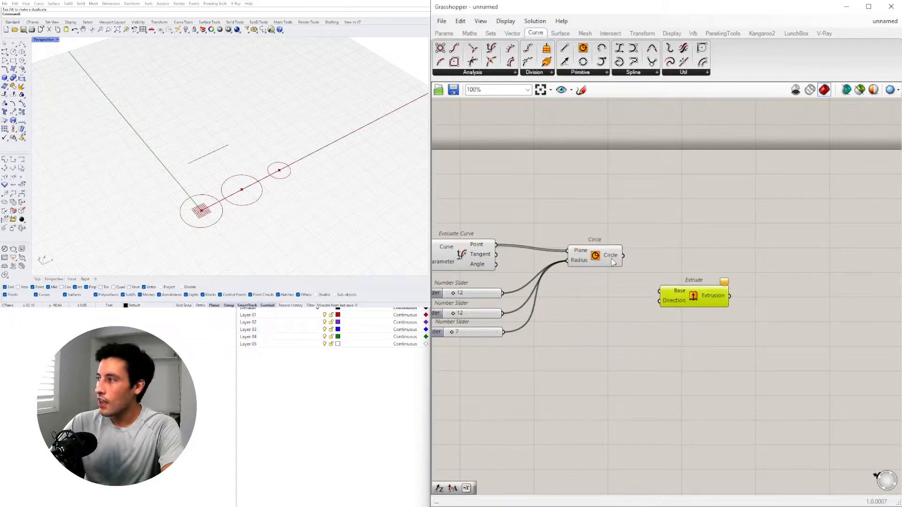
left_click_drag(623, 256, 748, 267)
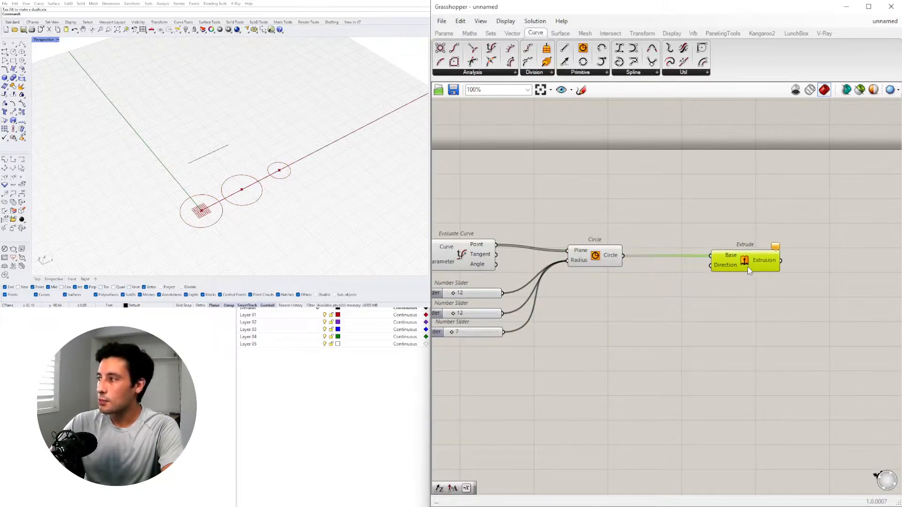
Add a Unit Z component below the Circle wire and connect its Unit vector output to Extrude's Direction input.
double_click(663, 276)
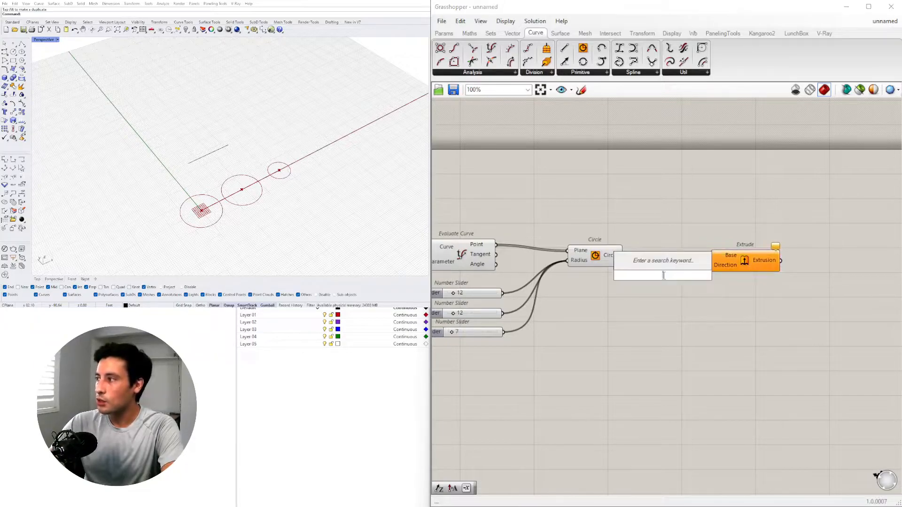
type("z")
left_click(663, 267)
scroll(665, 268, "up", 4)
left_click_drag(726, 282, 752, 264)
left_click_drag(694, 285, 666, 354)
right_click_drag(541, 347, 772, 291)
Create a number slider with value 15 and connect it to Unit Z's Factor input as the extrusion height.
scroll(766, 289, "down", 4)
right_click_drag(590, 309, 519, 287)
double_click(602, 335)
type("15")
key("Return")
scroll(663, 335, "up", 4)
left_click_drag(662, 337, 760, 226)
right_click_drag(187, 218, 162, 153)
Move the Extrude and Unit Z components farther from Circle to free up space for more sliders.
scroll(708, 319, "down", 4)
right_click_drag(709, 319, 638, 332)
left_click_drag(694, 281, 702, 280)
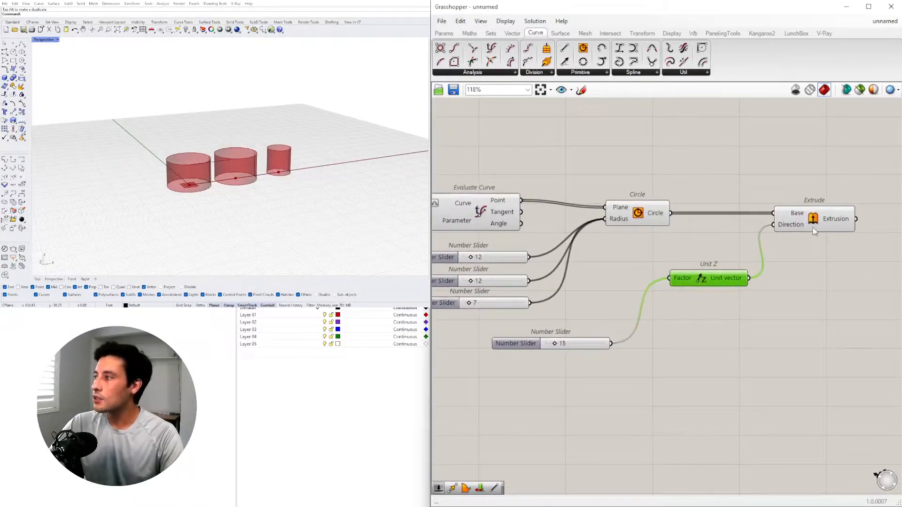
left_click_drag(805, 213, 887, 209)
left_click_drag(715, 282, 748, 283)
Duplicate the height slider twice and stack the copies below the original.
left_click(523, 346)
right_click_drag(532, 347, 649, 304)
scroll(650, 305, "down", 2)
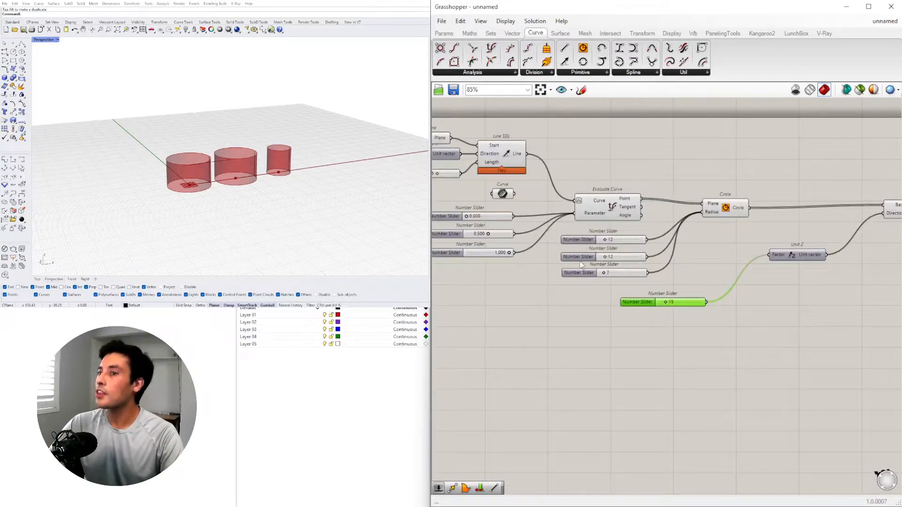
left_click_drag(639, 304, 666, 324)
scroll(746, 304, "up", 3)
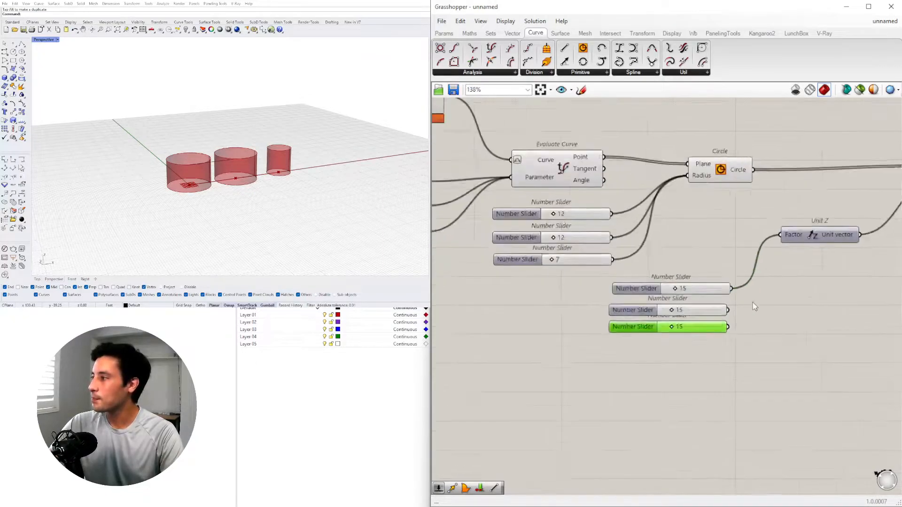
left_click_drag(707, 373, 675, 321)
left_click_drag(680, 322, 684, 356)
left_click(687, 377)
Connect both duplicated height sliders to Unit Z's Factor input alongside the original.
left_click(727, 322)
left_click_drag(707, 322, 764, 234, "shift")
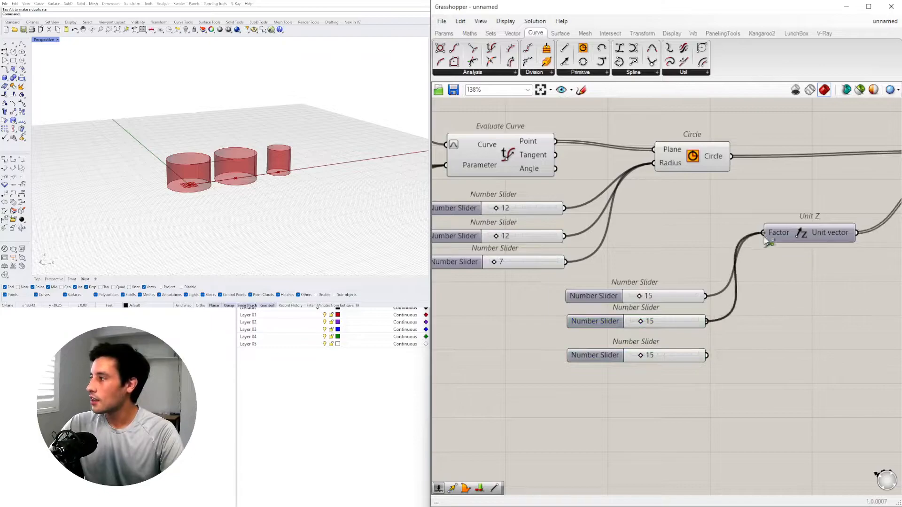
left_click_drag(708, 356, 771, 237, "shift")
Set the three height sliders to 14, 22 and 11 from first to last.
scroll(653, 294, "up", 5)
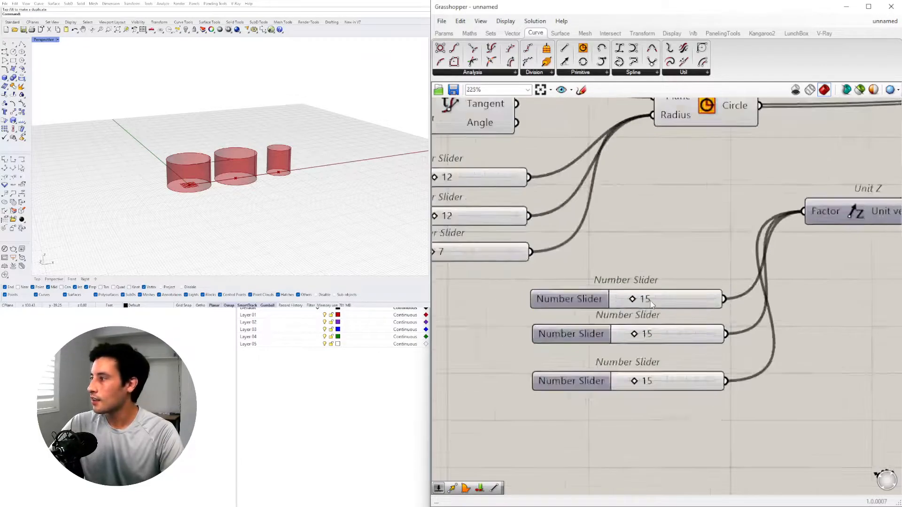
left_click_drag(621, 362, 633, 362)
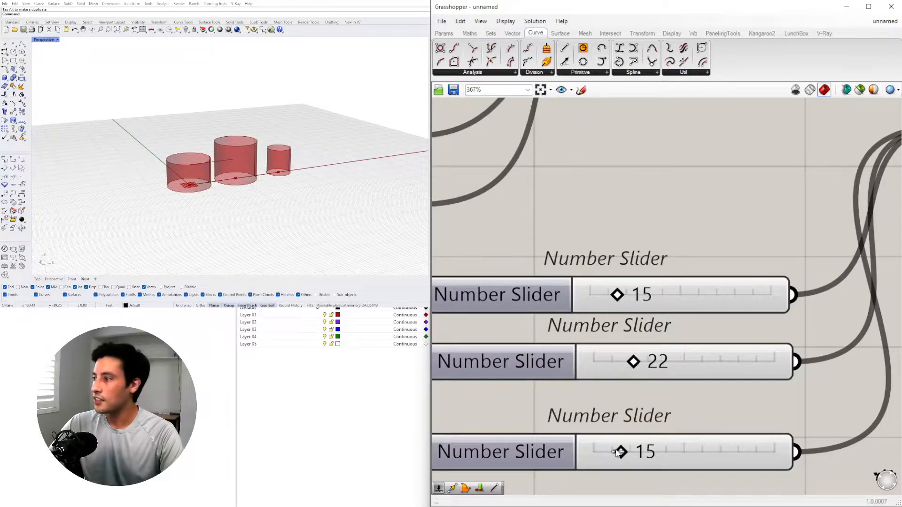
left_click_drag(620, 452, 612, 453)
left_click_drag(617, 294, 614, 294)
Move the Unit Z component down so it lines up with its height sliders.
scroll(677, 250, "down", 6)
scroll(677, 250, "down", 3)
scroll(695, 226, "up", 2)
left_click_drag(776, 245, 788, 289)
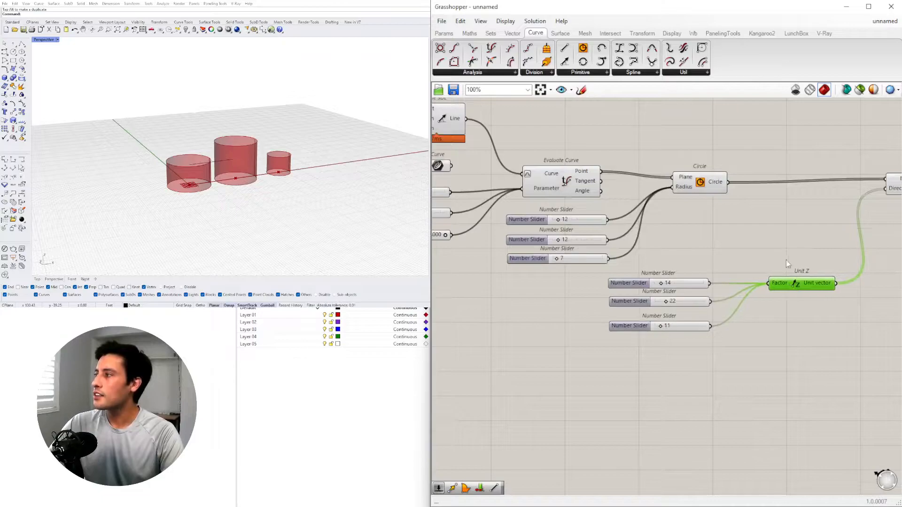
Set the second height slider to 29 and space it evenly between the other two height sliders.
scroll(757, 257, "down", 3)
scroll(503, 226, "up", 2)
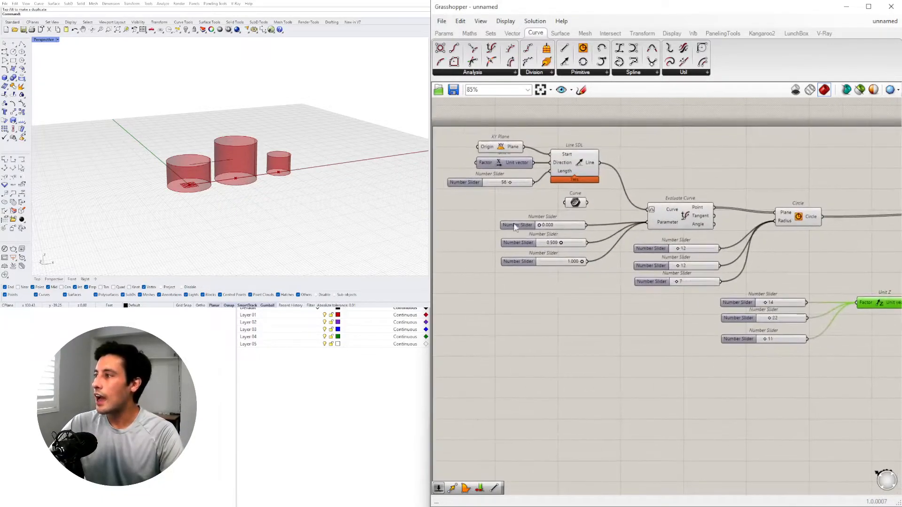
scroll(733, 301, "up", 3)
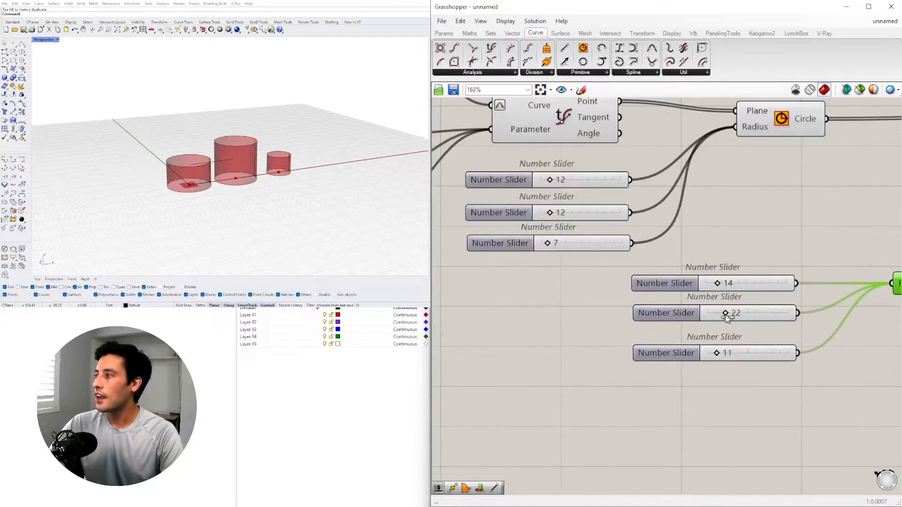
left_click(740, 314)
left_click_drag(733, 314, 738, 315)
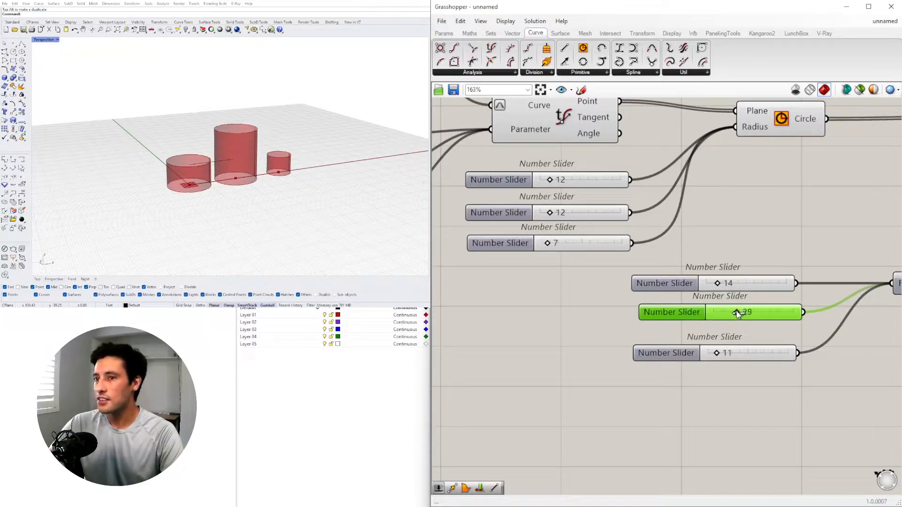
left_click(749, 232)
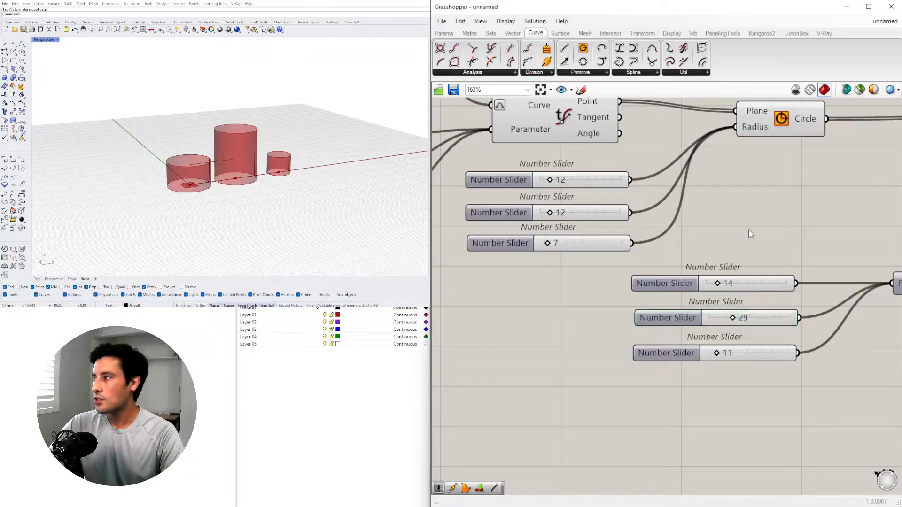
Move the Extrude component down, closer to the level of Unit Z.
scroll(703, 302, "down", 4)
scroll(704, 302, "down", 2)
left_click_drag(885, 228, 884, 270)
left_click(883, 300)
Set the Line SDL length slider to 78.
right_click_drag(782, 290, 758, 269)
scroll(549, 278, "up", 5)
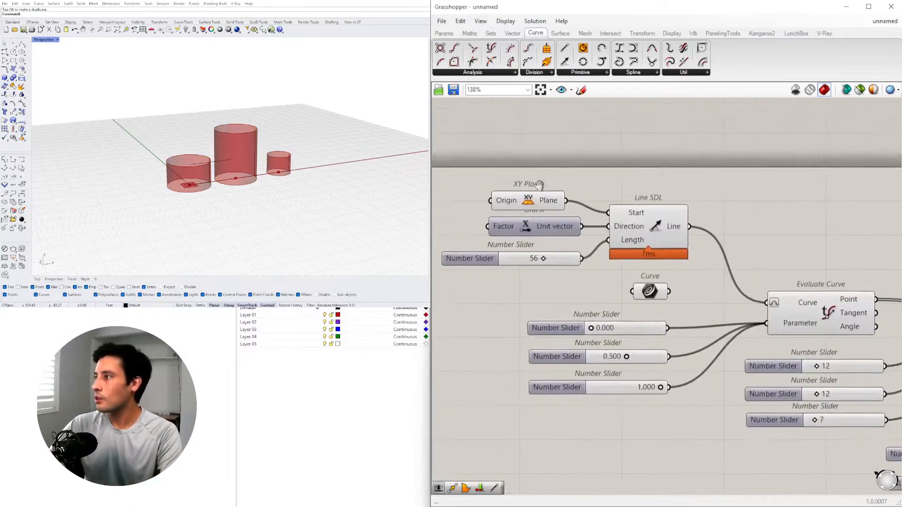
left_click_drag(545, 284, 580, 284)
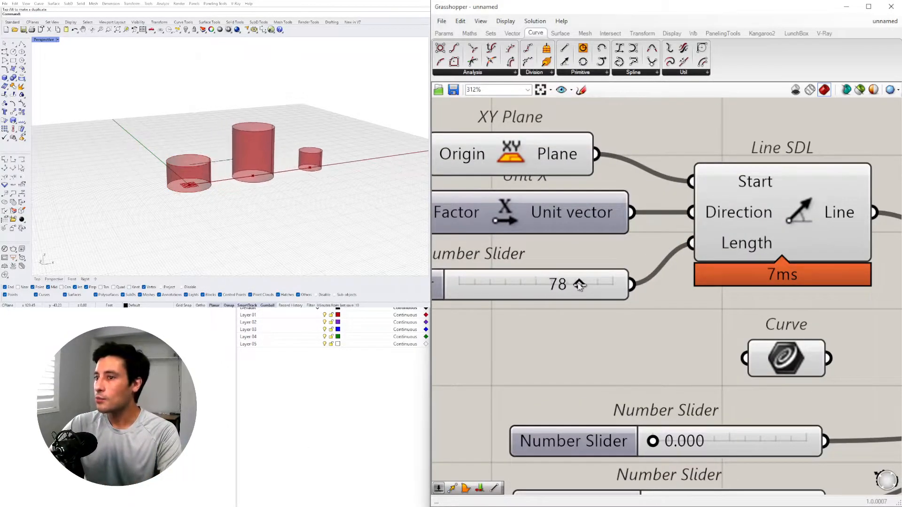
Adjust the three curve parameter sliders to 0.000, 0.481 and 1.000 from first to last.
scroll(611, 362, "down", 4)
right_click_drag(637, 392, 604, 316)
scroll(591, 314, "up", 3)
mouse_move(589, 312)
left_mouse_down()
mouse_move(606, 312)
mouse_move(571, 312)
left_mouse_up()
mouse_move(656, 366)
left_mouse_down()
mouse_move(667, 365)
mouse_move(653, 366)
left_mouse_up()
mouse_move(721, 425)
left_mouse_down()
mouse_move(697, 424)
mouse_move(724, 424)
left_mouse_up()
scroll(684, 231, "down", 5)
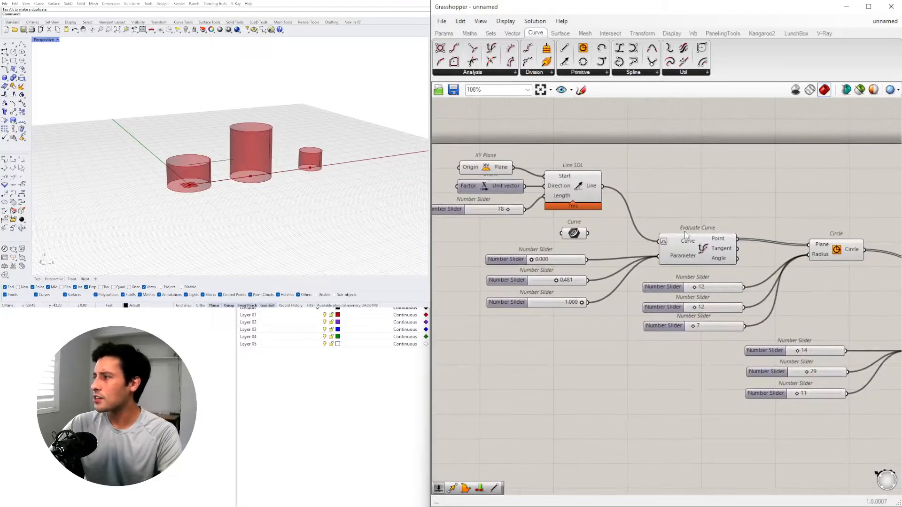
Reposition the Extrude component nearer to Unit Z and inspect the three extruded cylinders.
right_click_drag(759, 293, 554, 296)
scroll(618, 310, "down", 1)
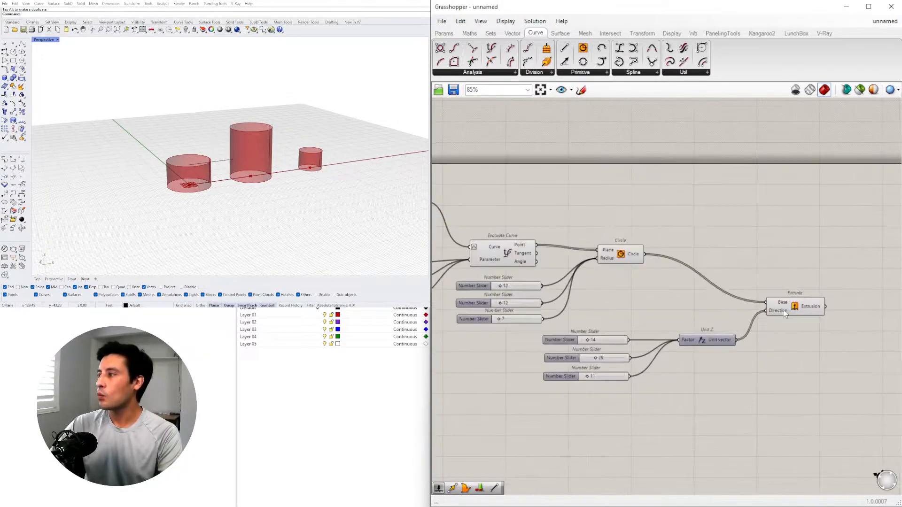
left_click(780, 319)
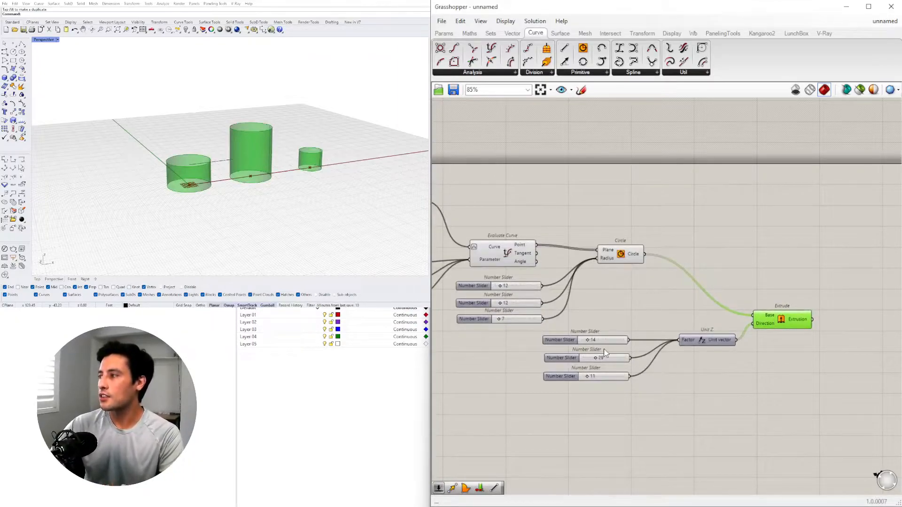
mouse_move(270, 159)
right_mouse_down()
mouse_move(262, 232)
mouse_move(262, 160)
right_mouse_up()
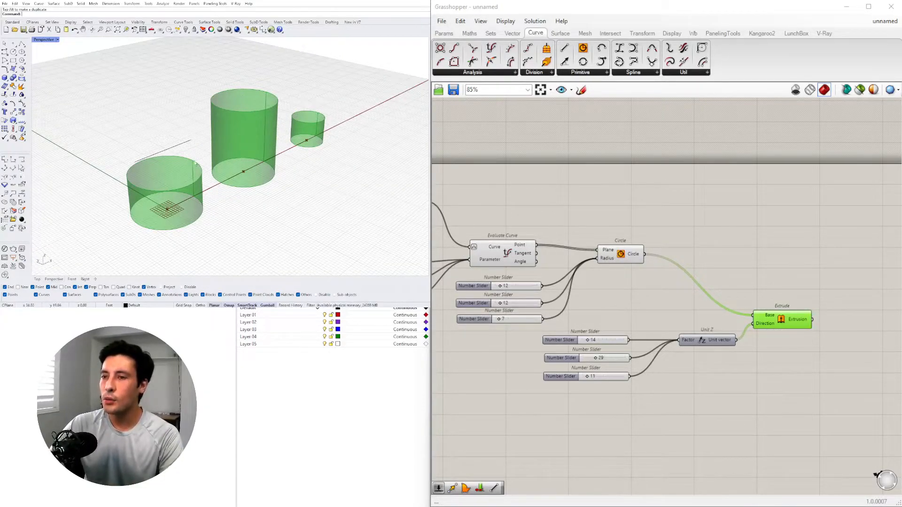
left_click(517, 259)
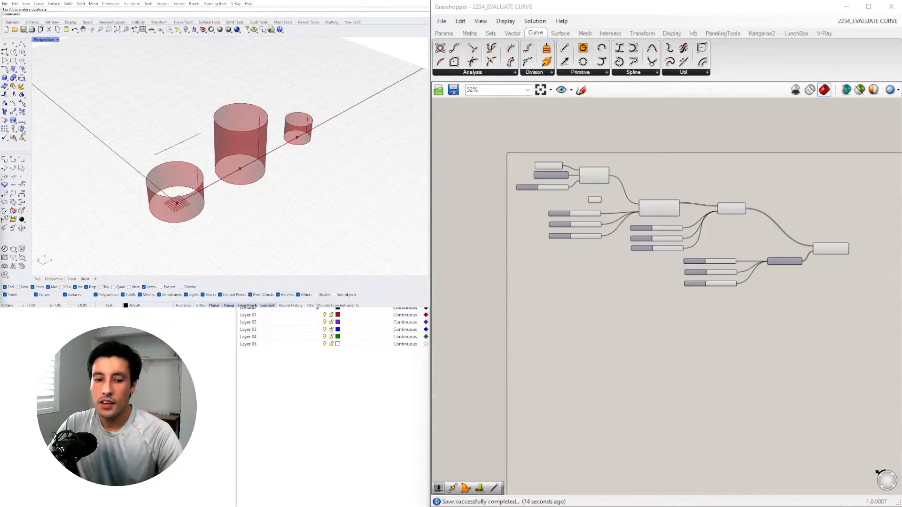
Draw a freeform S-shaped interpolated curve through four points in Rhino's Perspective view, beyond the short existing line.
right_click_drag(78, 214, 223, 194)
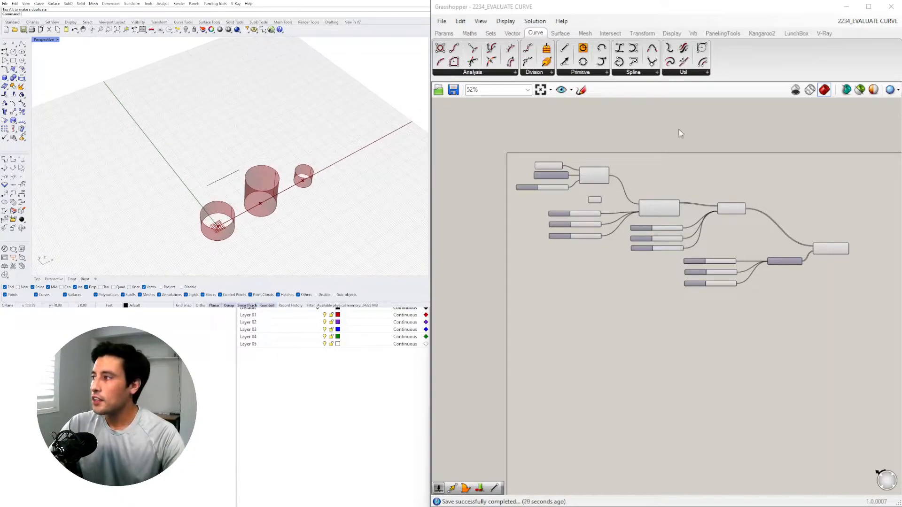
scroll(581, 154, "up", 4)
left_click(602, 213)
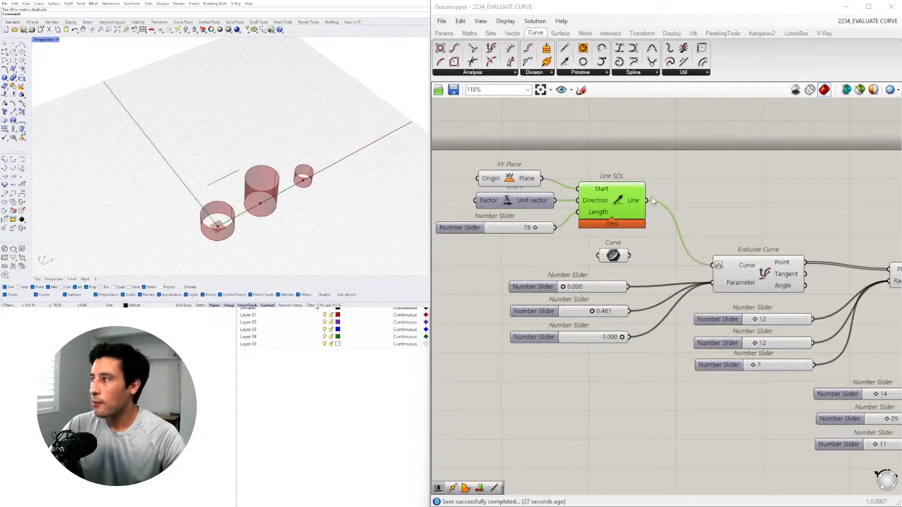
left_click(217, 186)
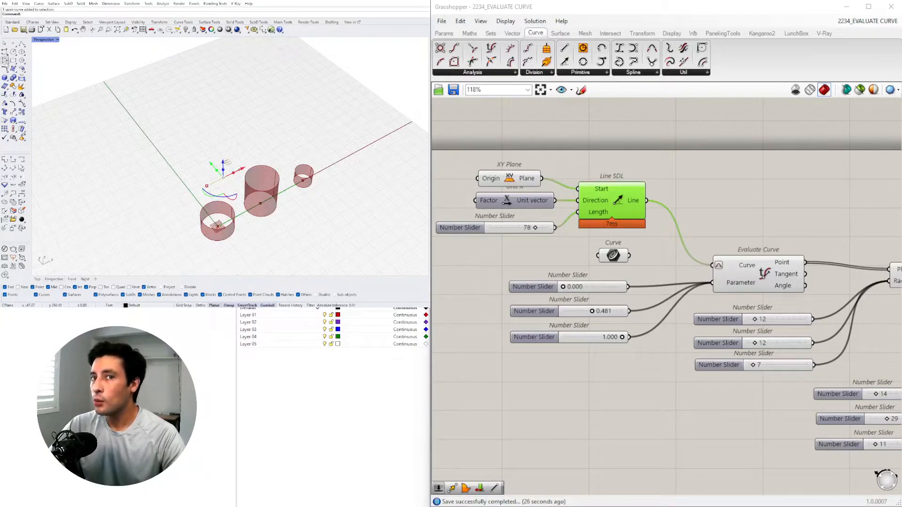
left_click(7, 54)
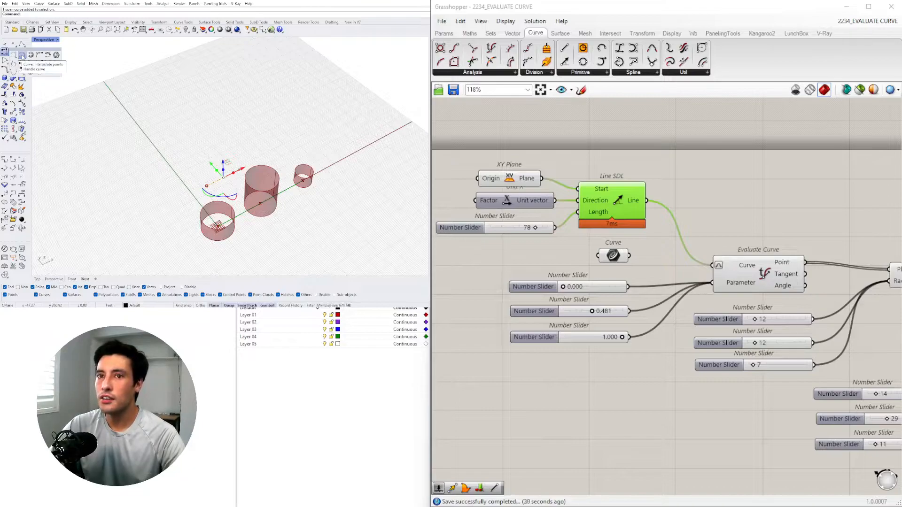
left_click(22, 56)
left_click(191, 172)
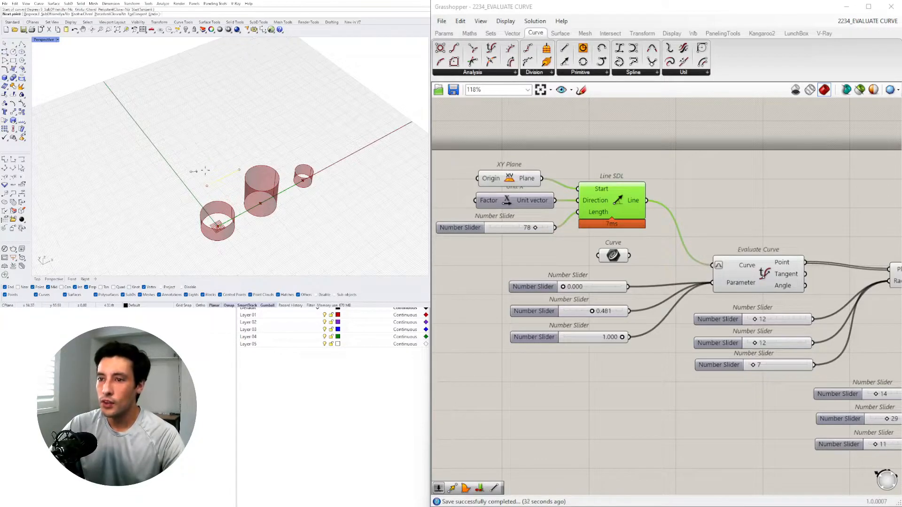
left_click(225, 148)
left_click(214, 118)
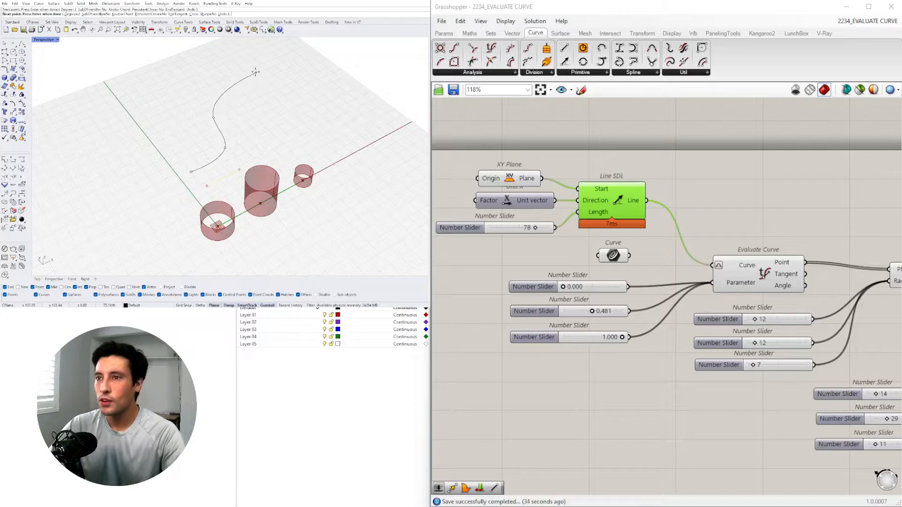
left_click(256, 67)
key("Return")
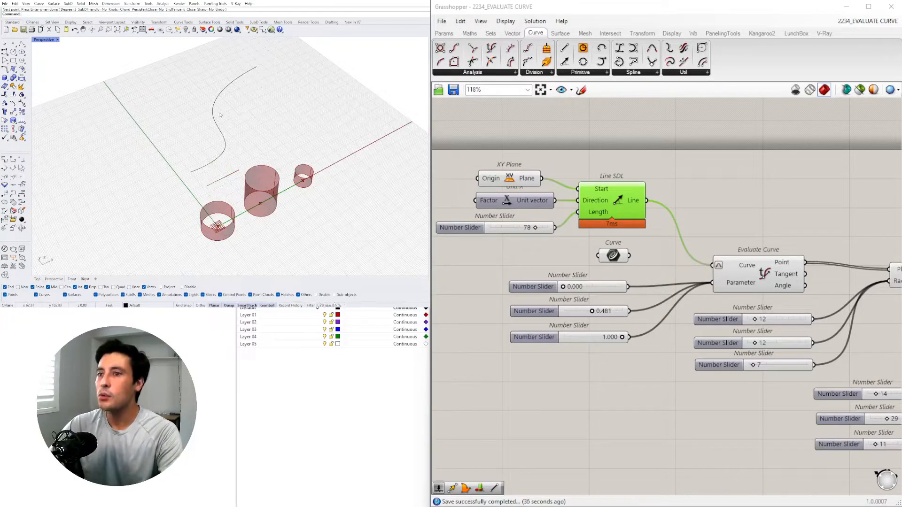
Assign the new S-shaped Rhino curve to the Curve parameter as its single curve.
left_click(218, 95)
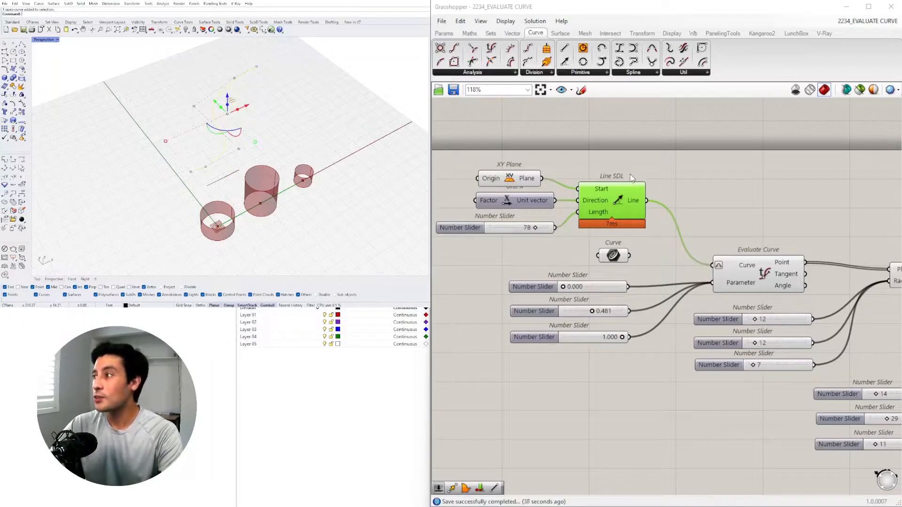
left_click(307, 115)
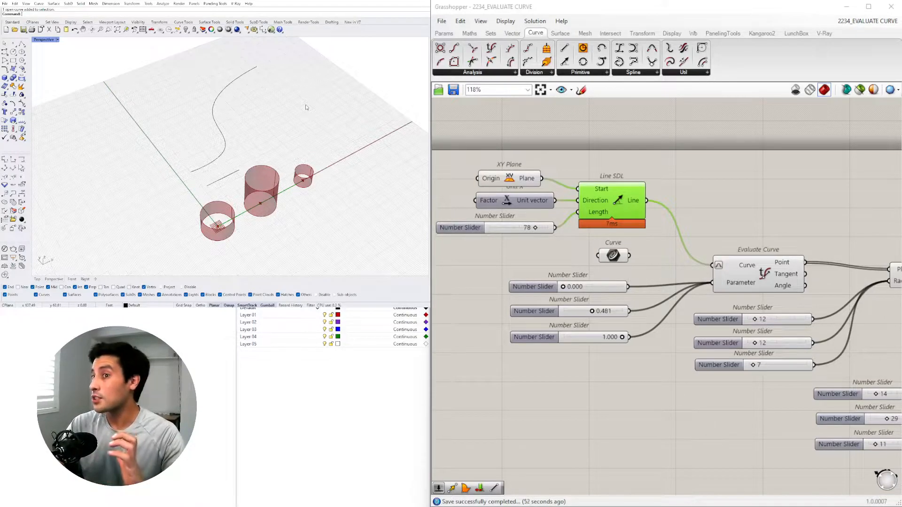
left_click(224, 97)
right_click(613, 256)
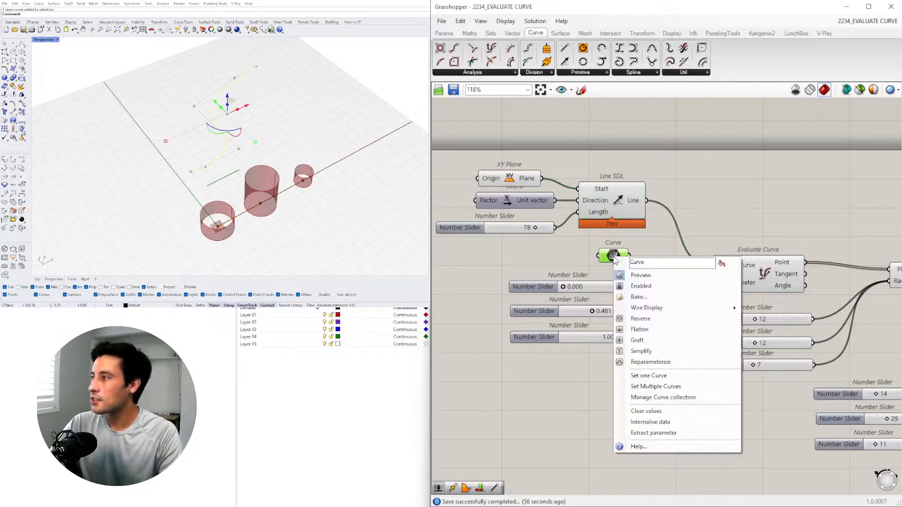
left_click(652, 377)
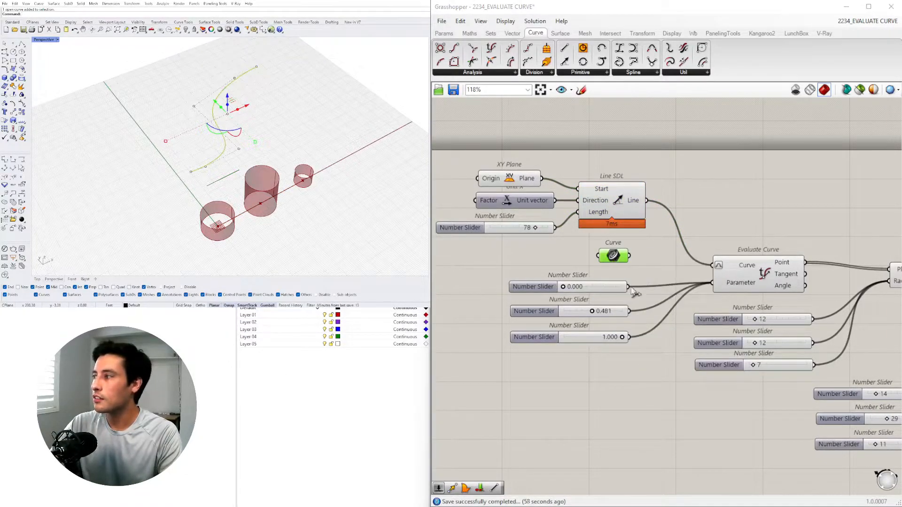
left_click(277, 102)
left_click(229, 89)
left_click(283, 101)
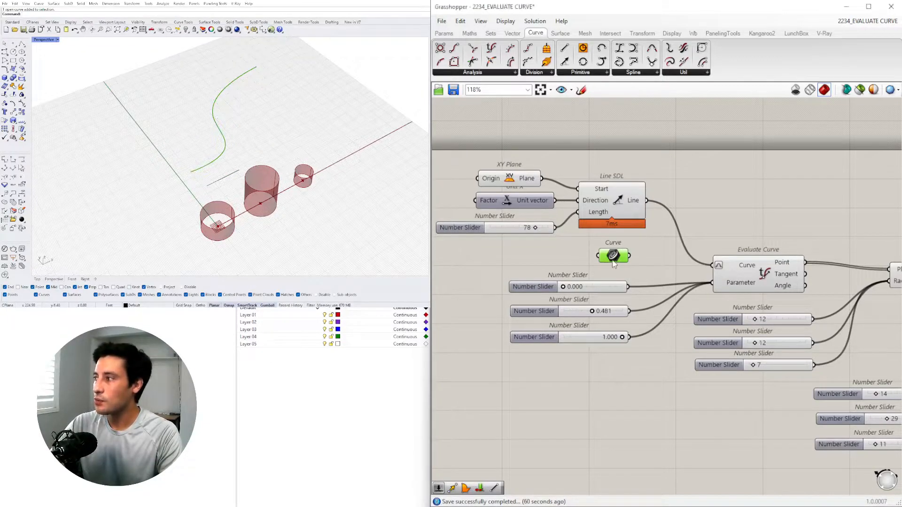
Connect the Curve parameter to Evaluate Curve's Curve input in place of Line SDL and inspect the cylinders.
left_click_drag(628, 256, 712, 265)
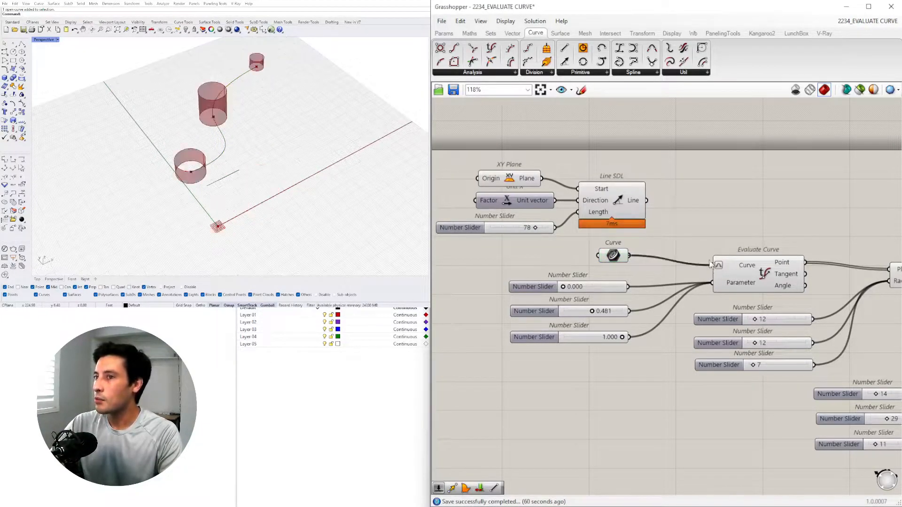
right_click_drag(303, 181, 247, 131)
scroll(554, 301, "down", 4)
Try the first curve parameter slider at 0.122, and return it to 0.000.
scroll(553, 303, "up", 10)
left_click_drag(553, 303, 570, 299)
left_click_drag(708, 433, 753, 433)
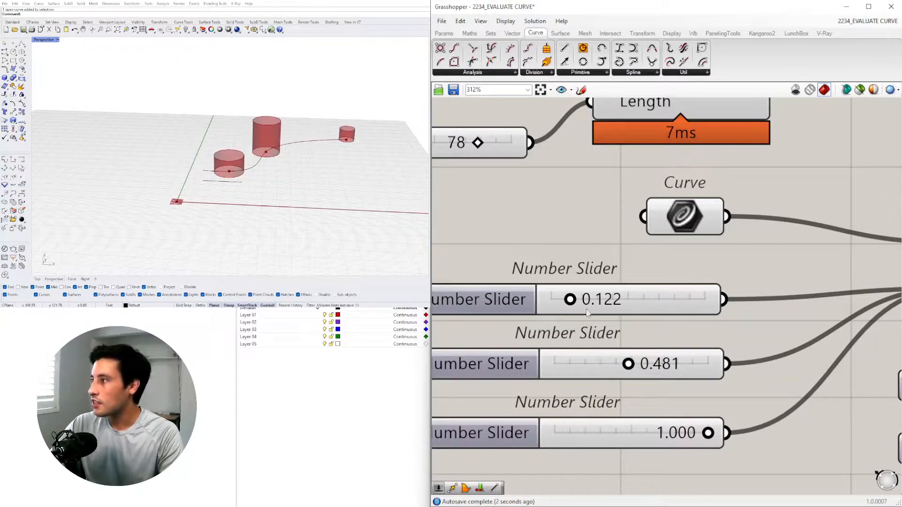
left_click_drag(570, 299, 540, 299)
Set the three circle radius sliders to 21, 39 and 27 from first to last.
scroll(794, 268, "down", 6)
scroll(796, 271, "down", 3)
right_click_drag(829, 299, 542, 303)
scroll(579, 300, "up", 7)
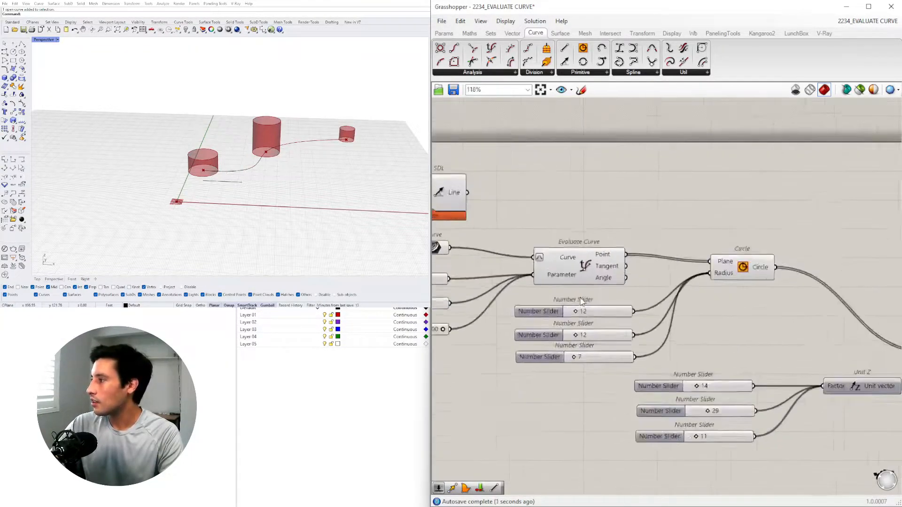
left_click_drag(573, 326, 583, 328)
left_click_drag(573, 368, 602, 368)
left_click_drag(570, 411, 556, 394)
Set the first Unit Z height slider to 17 and the second to 40.
scroll(591, 412, "down", 4)
scroll(827, 405, "up", 6)
left_click_drag(589, 458, 607, 459)
left_click_drag(556, 396, 566, 394)
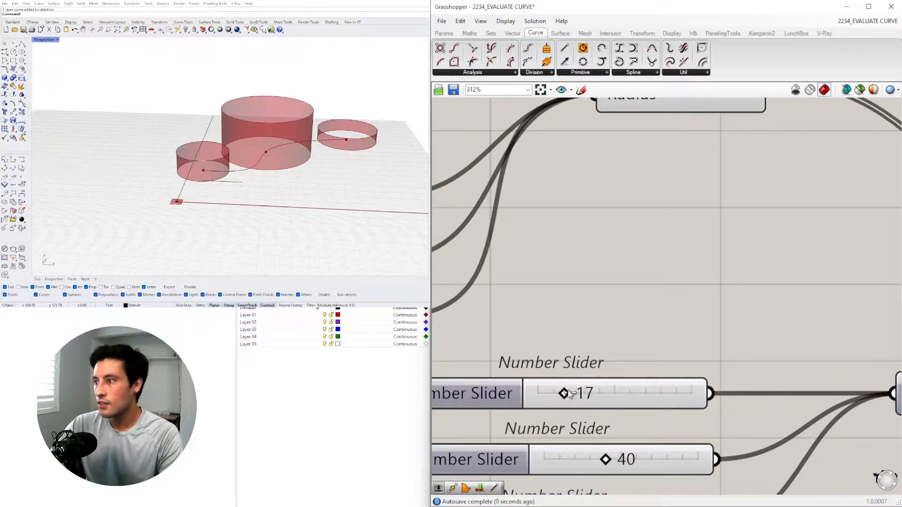
scroll(652, 306, "down", 3)
scroll(264, 174, "down", 3)
scroll(264, 174, "up", 3)
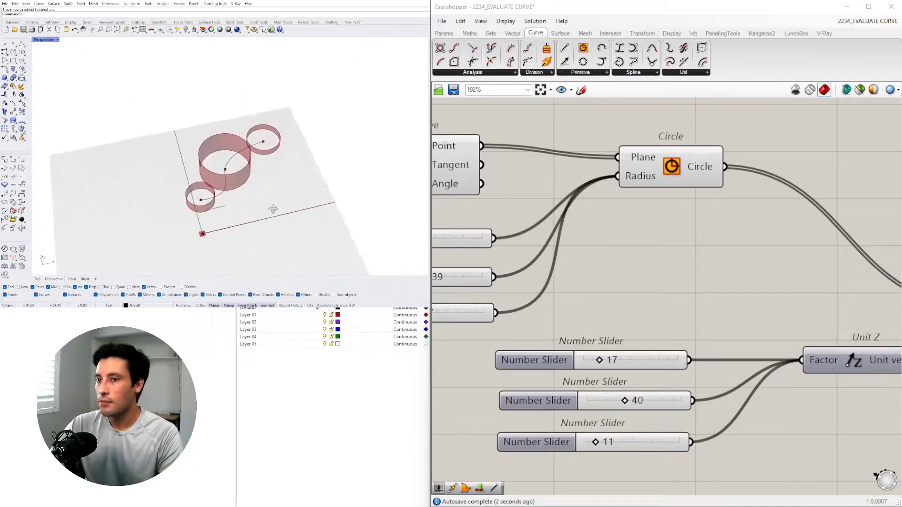
Group all the components of the definition.
scroll(720, 294, "down", 5)
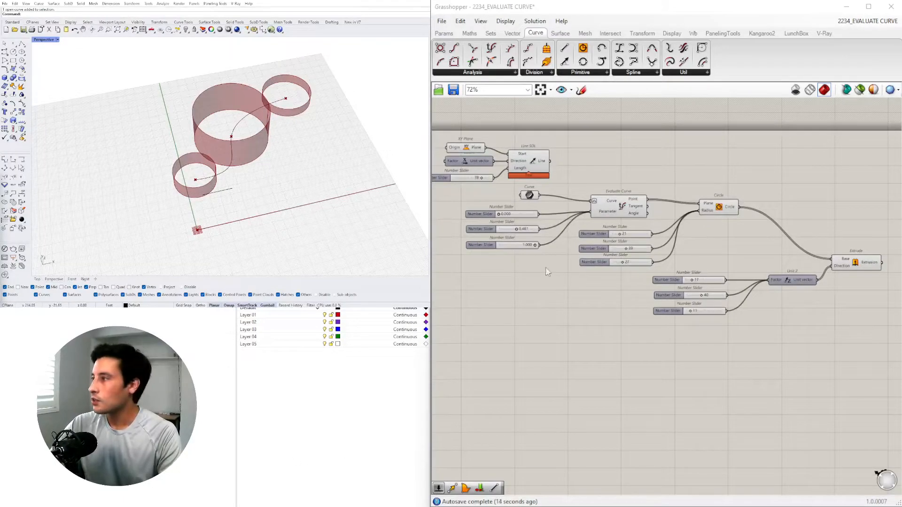
scroll(650, 243, "down", 1)
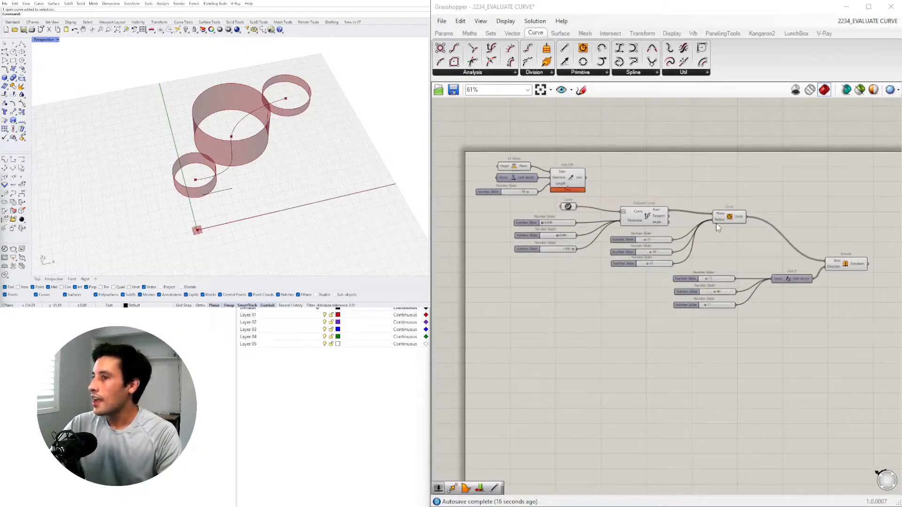
scroll(777, 251, "down", 2)
left_click_drag(890, 339, 494, 149)
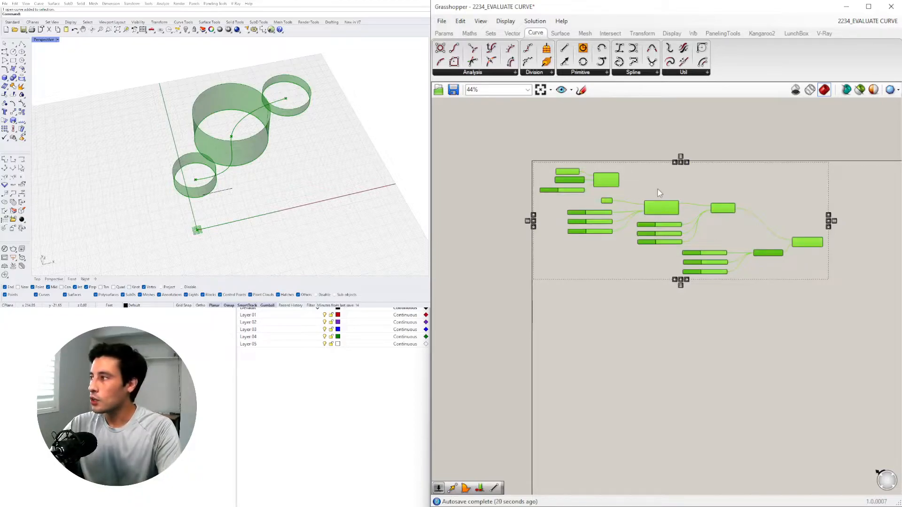
key("ctrl+g")
left_click(670, 376)
Try the blob outline on the component group, and switch it to the rectangle outline.
scroll(633, 184, "up", 3)
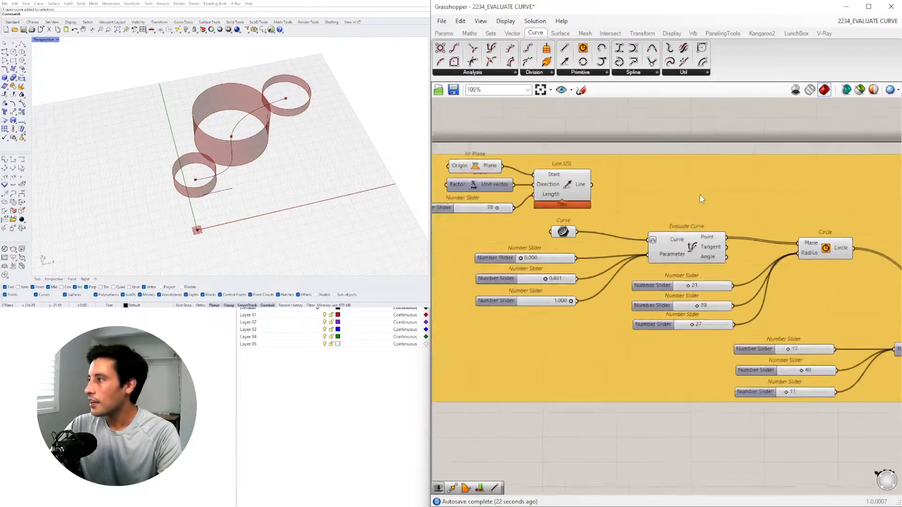
scroll(653, 207, "down", 2)
left_click(653, 207)
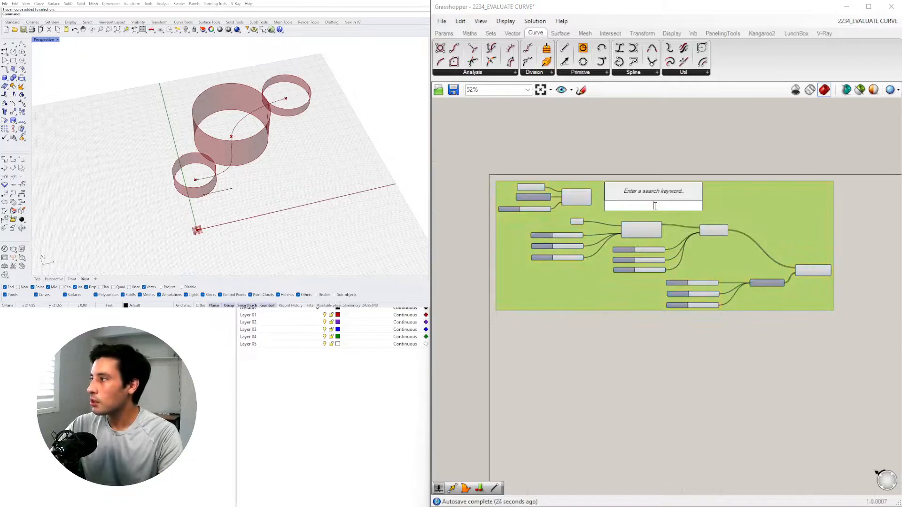
right_click(758, 206)
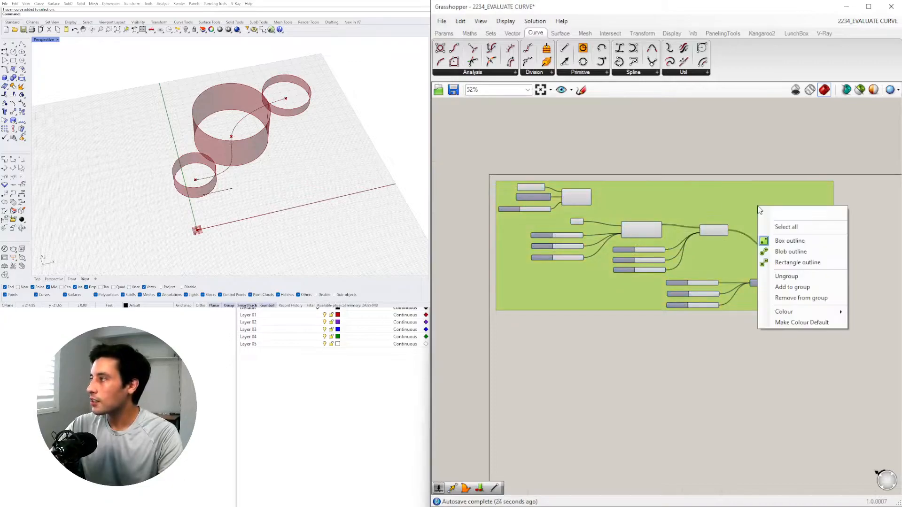
left_click(788, 253)
right_click(638, 210)
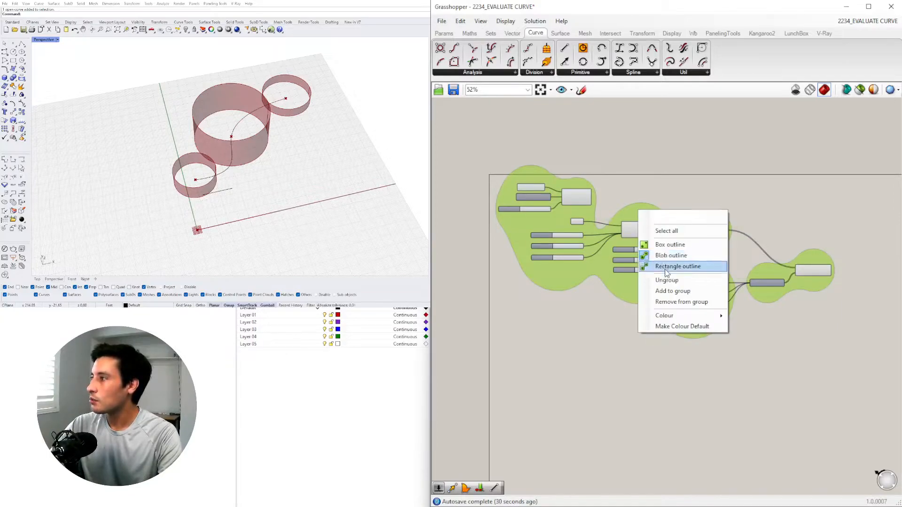
left_click(667, 268)
scroll(651, 220, "up", 3)
scroll(649, 230, "down", 5)
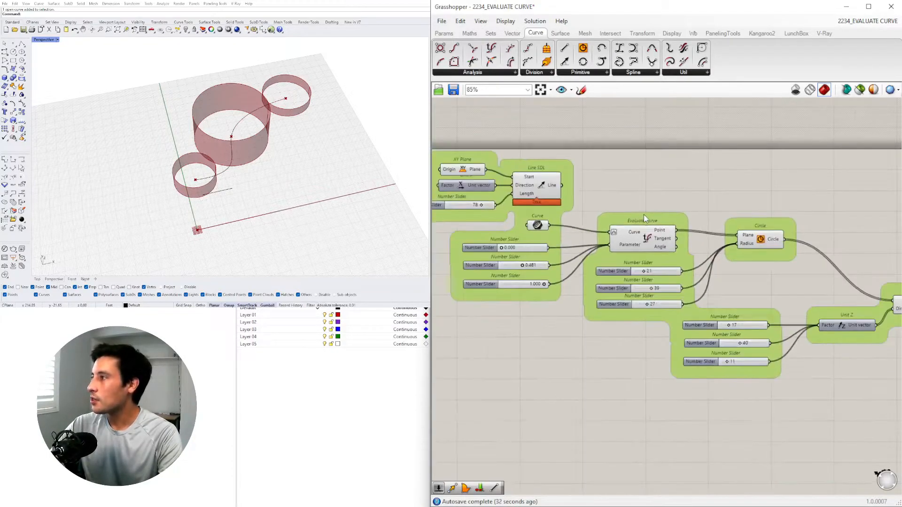
Change the component group's colour to a pale white and make it the default group colour.
scroll(645, 237, "up", 2)
right_click_drag(625, 235, 625, 384)
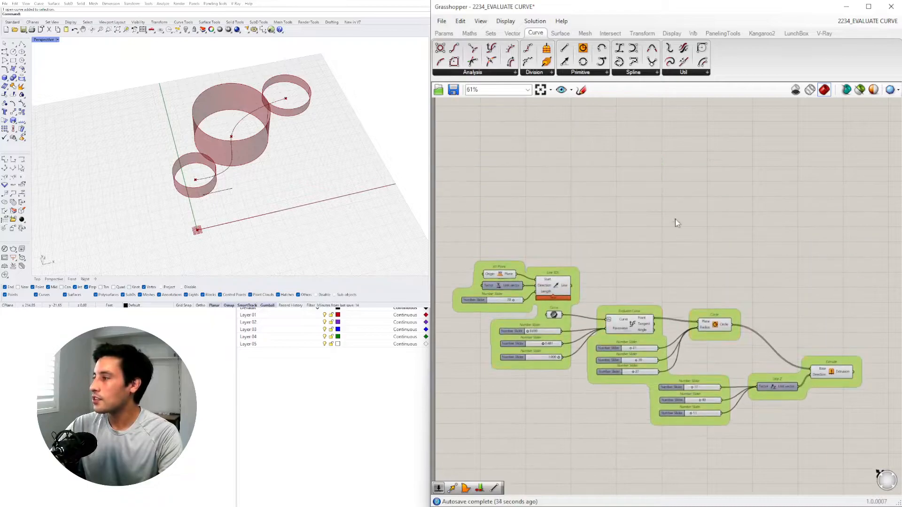
scroll(615, 389, "up", 4)
right_click(604, 363)
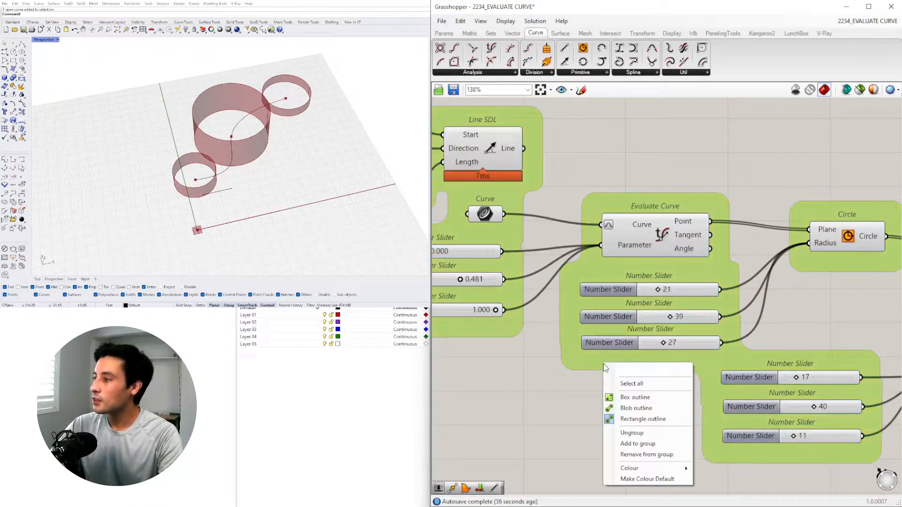
mouse_move(653, 473)
left_click_drag(744, 443, 796, 371)
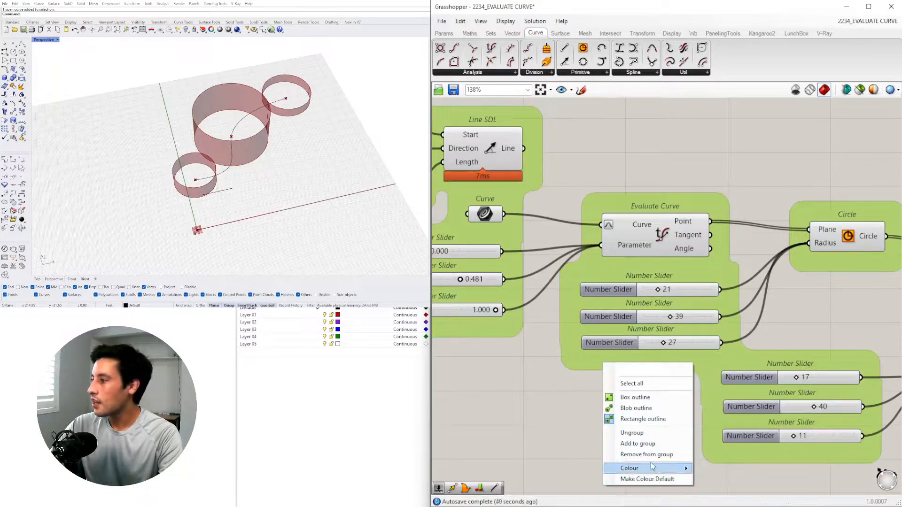
left_click(645, 483)
Move the whole component group down the canvas to free space above it.
scroll(545, 407, "down", 5)
right_click_drag(545, 407, 554, 365)
scroll(553, 310, "up", 3)
right_click_drag(553, 310, 586, 447)
scroll(571, 311, "down", 2)
right_click_drag(504, 303, 527, 221)
scroll(527, 221, "down", 3)
right_click_drag(653, 399, 651, 317)
left_click_drag(809, 406, 475, 165)
left_click_drag(551, 212, 559, 275)
left_click(528, 190)
scroll(525, 127, "up", 4)
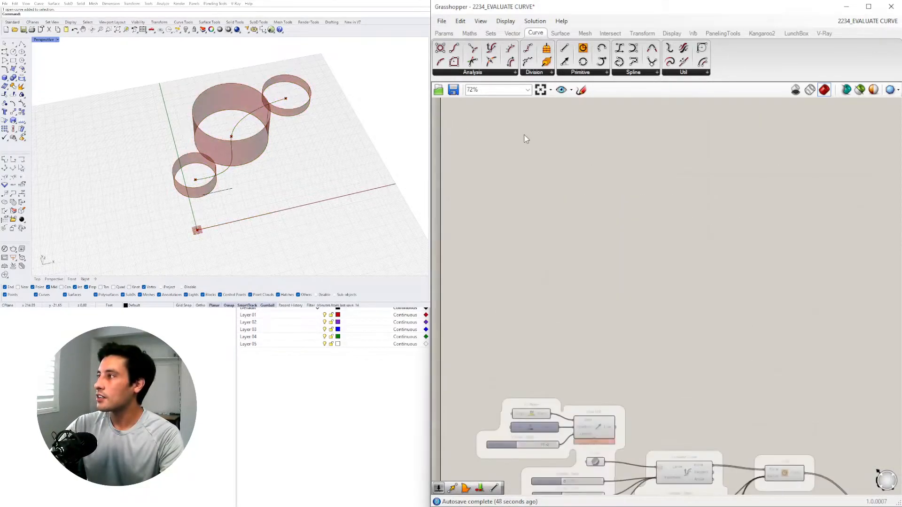
right_click_drag(525, 127, 552, 250)
scroll(525, 249, "down", 1)
scroll(526, 254, "up", 1)
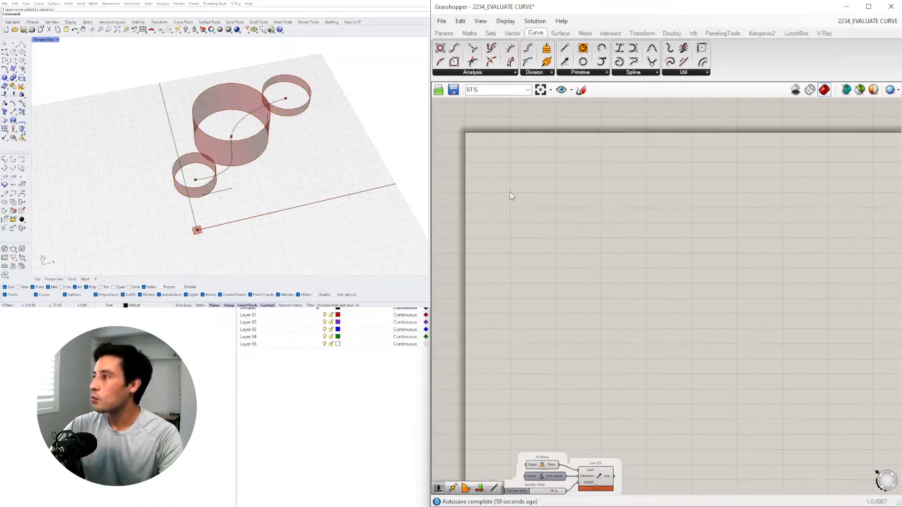
double_click(548, 219)
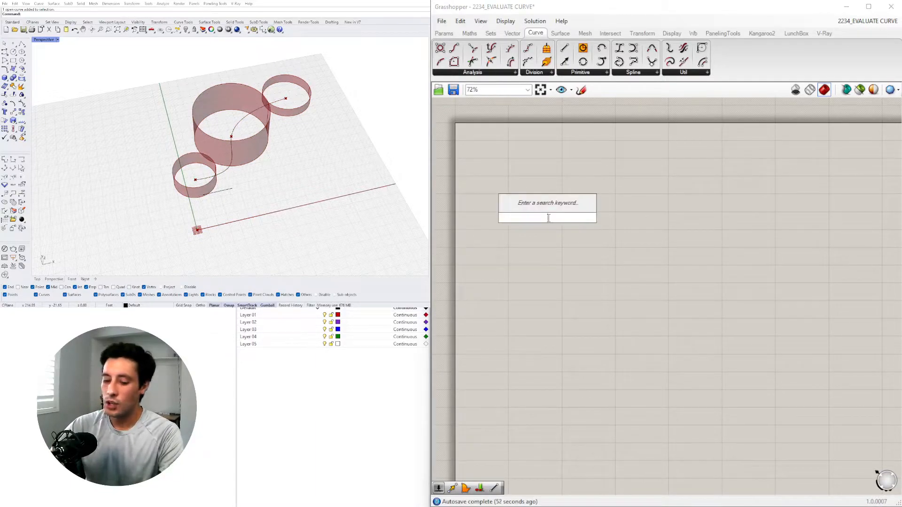
Turn off the preview of all components in the finished group.
scroll(667, 246, "down", 5)
left_click_drag(866, 426, 546, 256)
middle_click(659, 281)
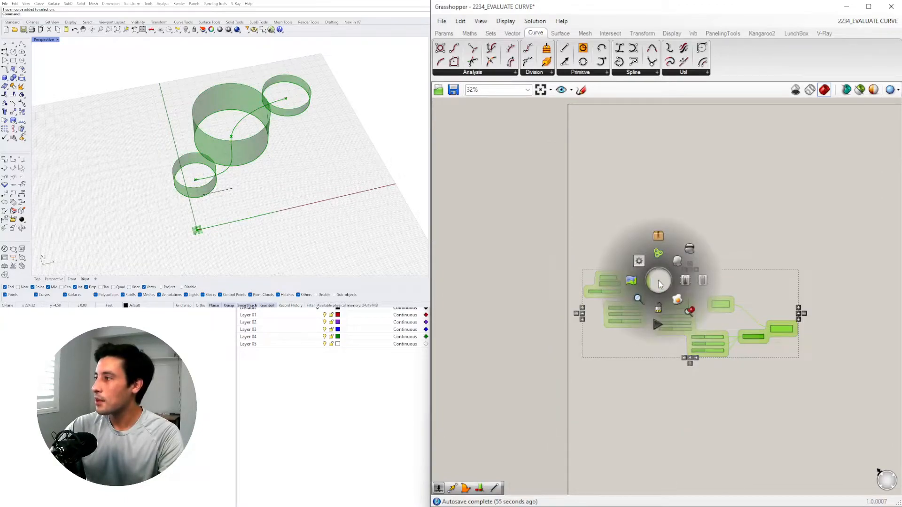
left_click(689, 250)
left_click(688, 255)
Hide the remaining Rhino curves in the Perspective view.
left_click_drag(386, 242, 192, 87)
key("ctrl+h")
scroll(610, 203, "up", 5)
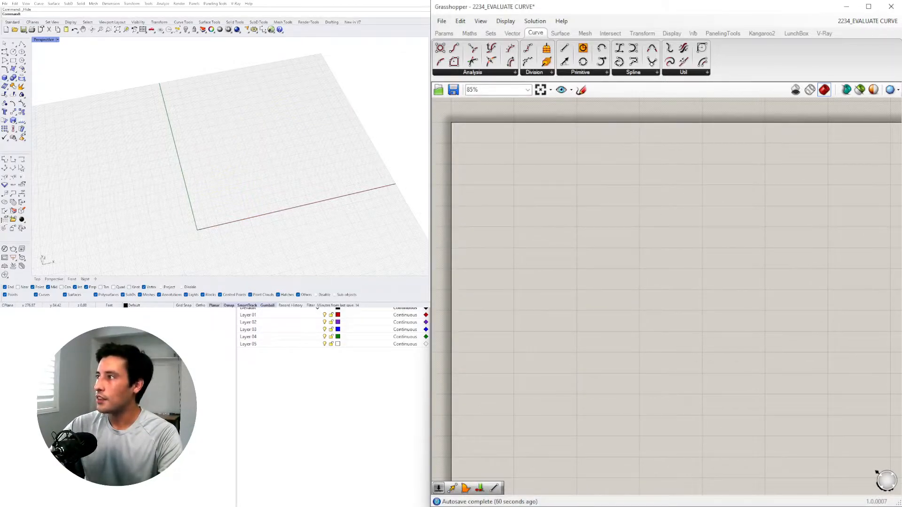
left_click(444, 33)
left_click(412, 499)
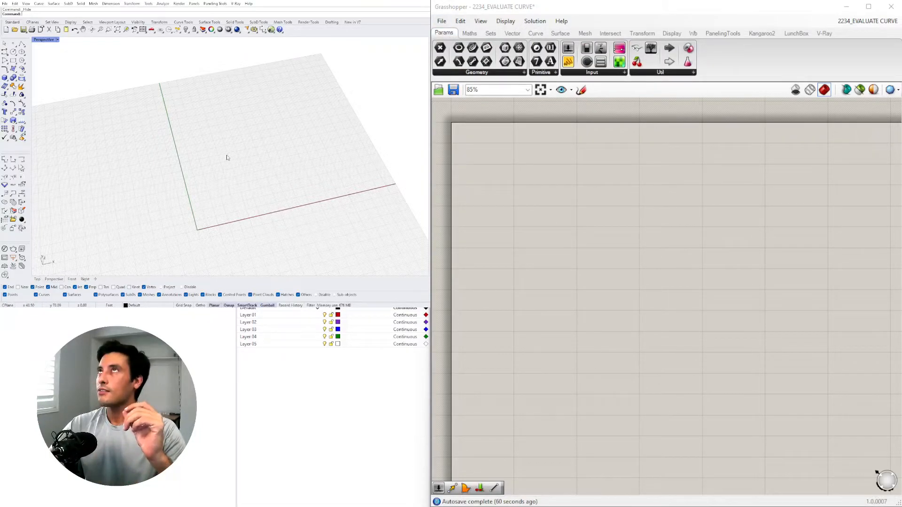
right_click_drag(226, 208, 225, 199)
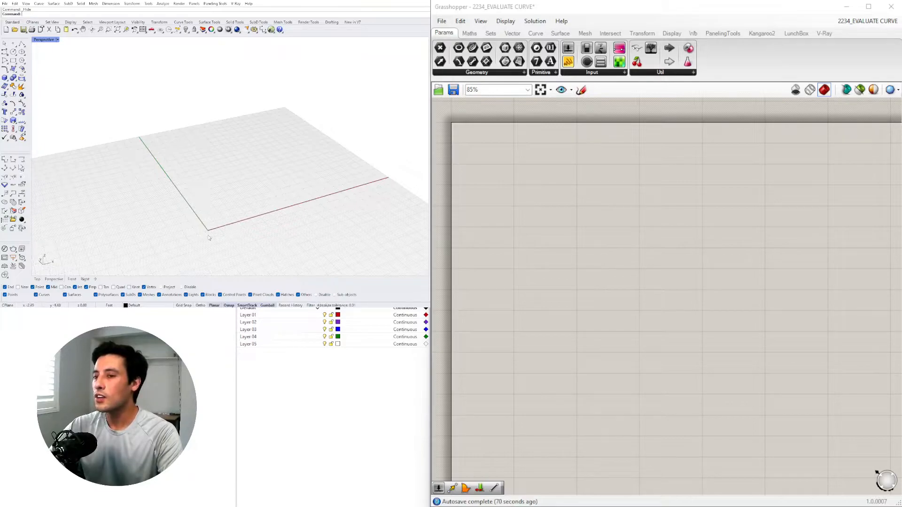
Add an XZ Plane component to the empty canvas area.
double_click(598, 237)
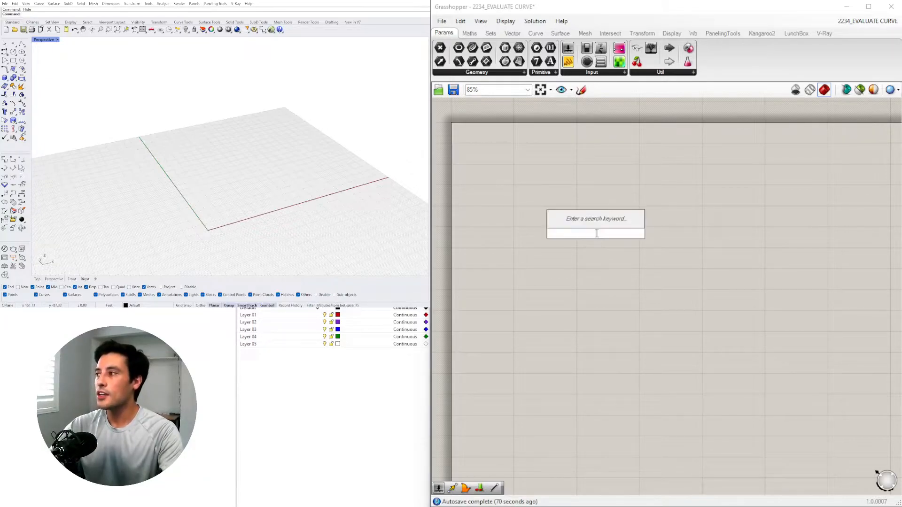
type("xz")
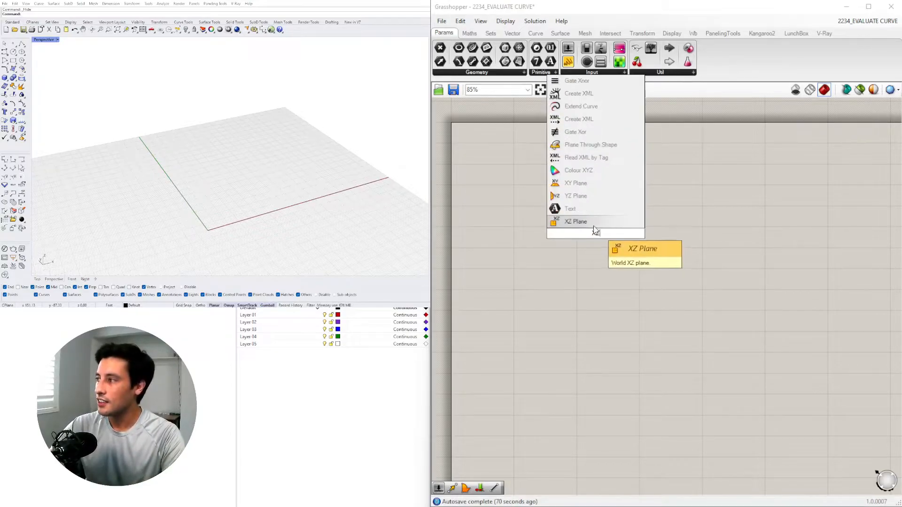
key("Return")
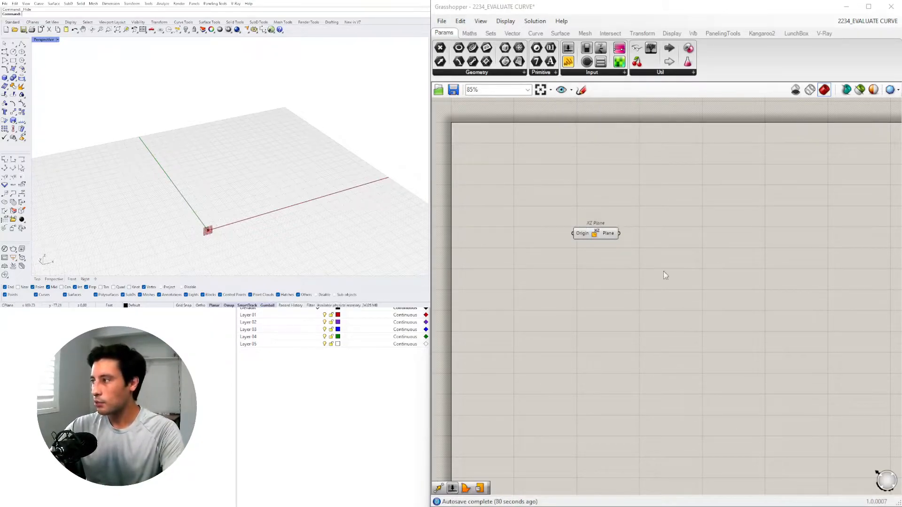
left_click_drag(593, 234, 599, 214)
Add an Arc component and connect the XZ Plane output to its Plane input.
left_click(667, 217)
double_click(667, 217)
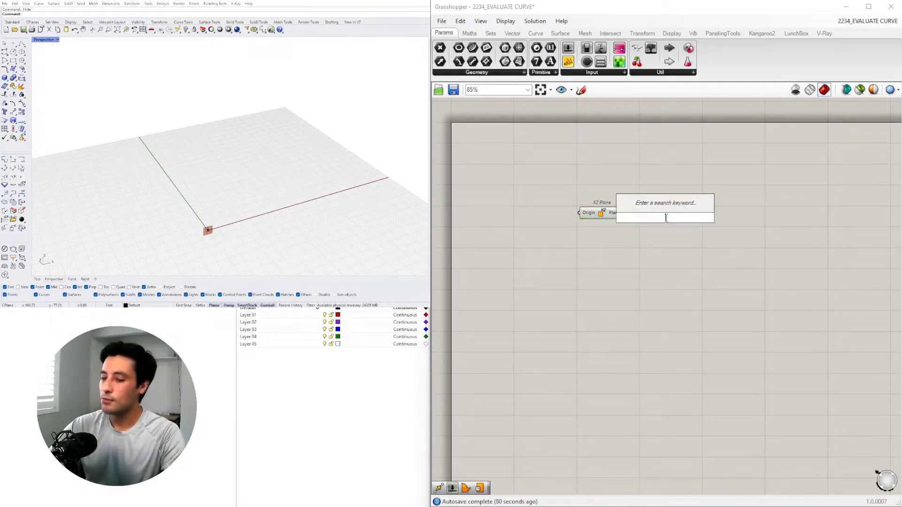
type("AR")
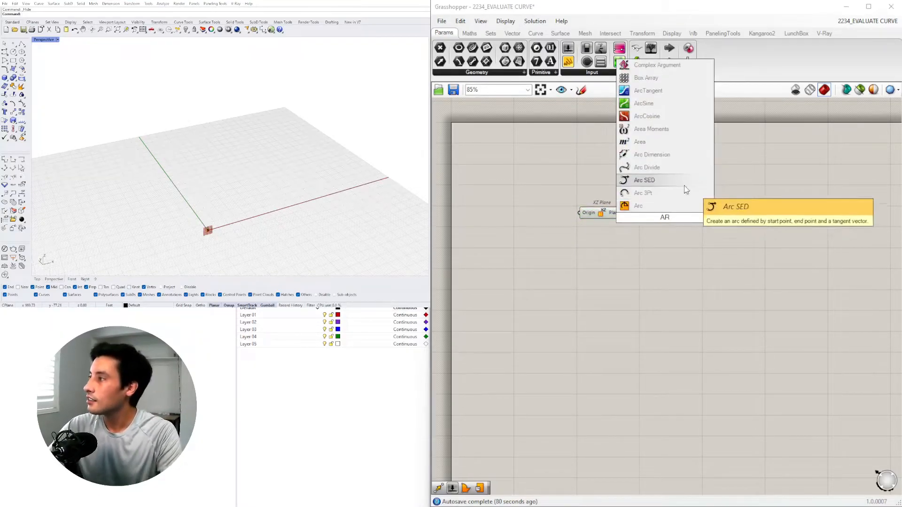
left_click(676, 206)
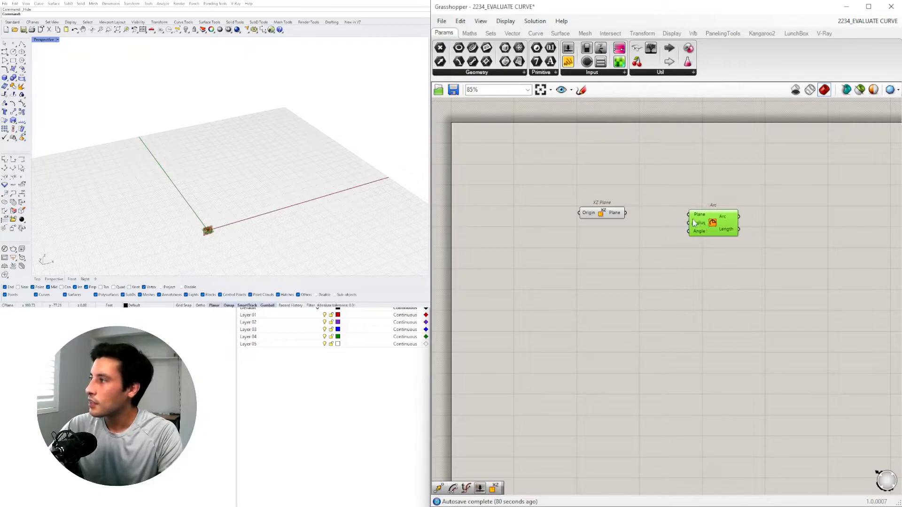
left_click_drag(625, 212, 676, 248)
Add a number slider, connect it to the Arc's Radius input and set it to 33.
double_click(579, 262)
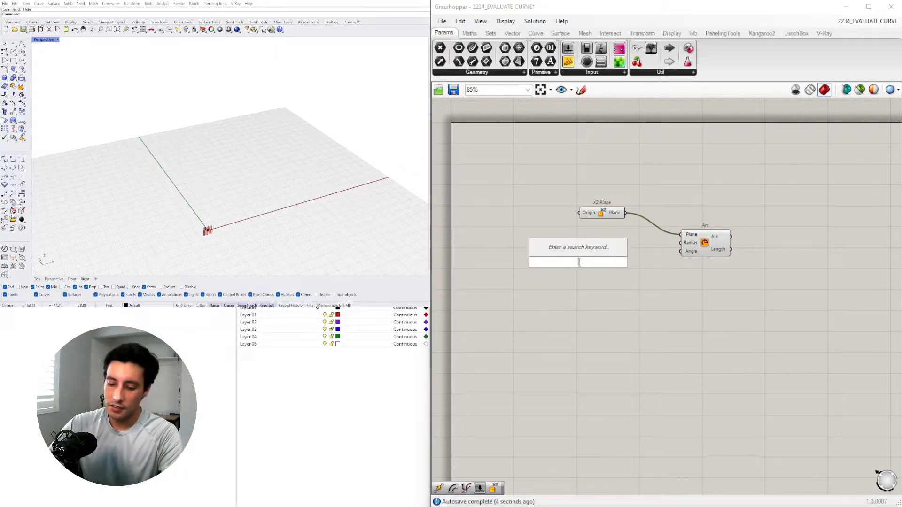
type("15")
key("Return")
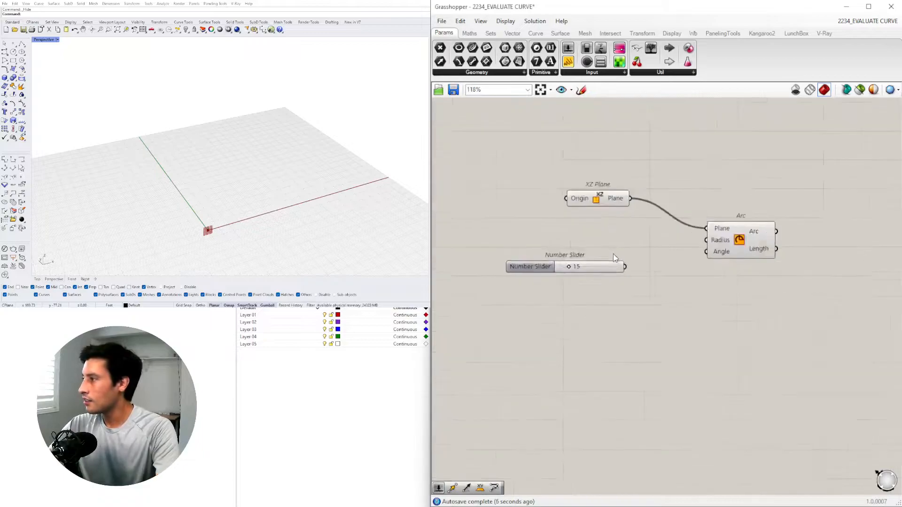
scroll(613, 251, "up", 4)
left_click_drag(631, 271, 747, 241)
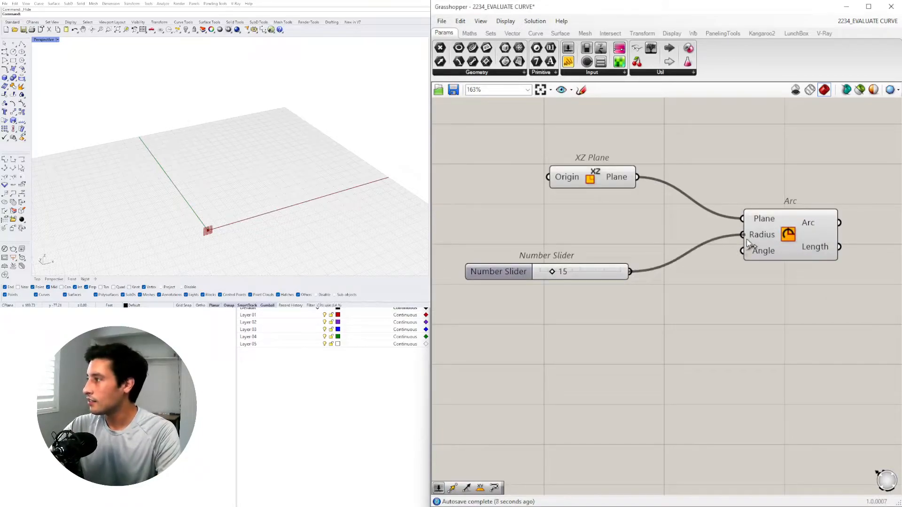
left_click_drag(608, 275, 618, 238)
left_click_drag(561, 234, 576, 235)
right_click_drag(225, 197, 253, 200)
scroll(254, 215, "up", 7)
right_click_drag(249, 162, 248, 137)
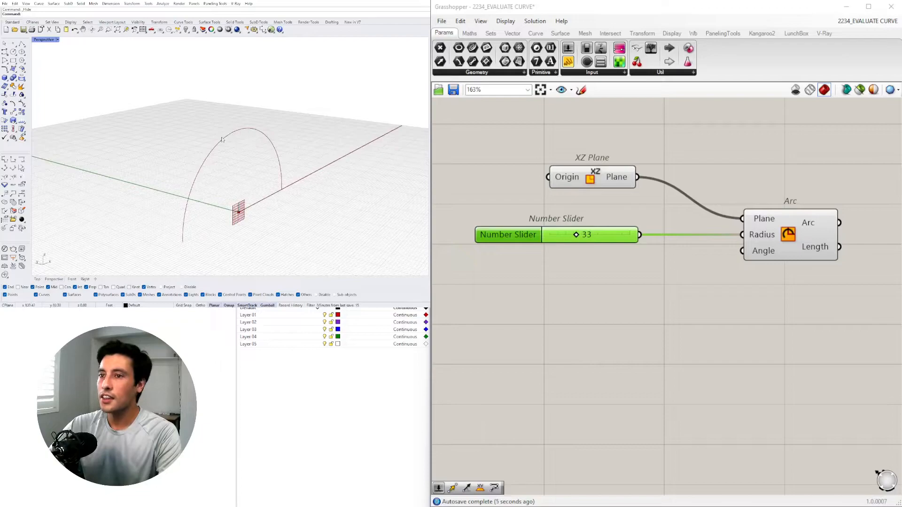
scroll(241, 188, "down", 4)
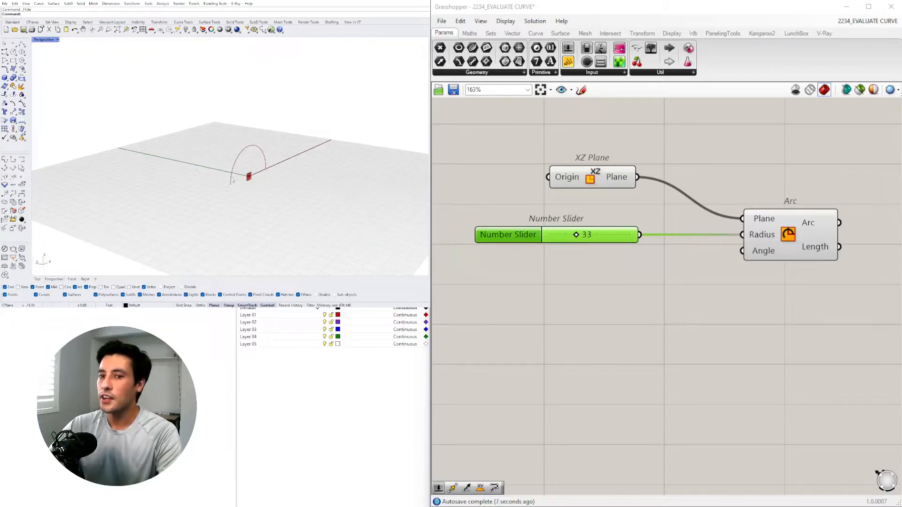
Add an Extrude component and connect the Arc output to its Base input.
double_click(711, 341)
type("EXTRU")
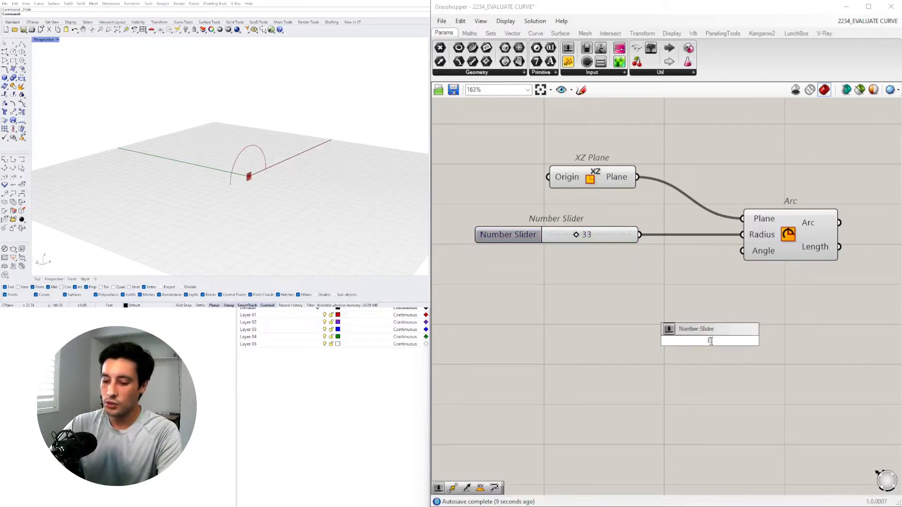
left_click(701, 329)
right_click_drag(773, 245, 654, 252)
left_click_drag(654, 252, 588, 253)
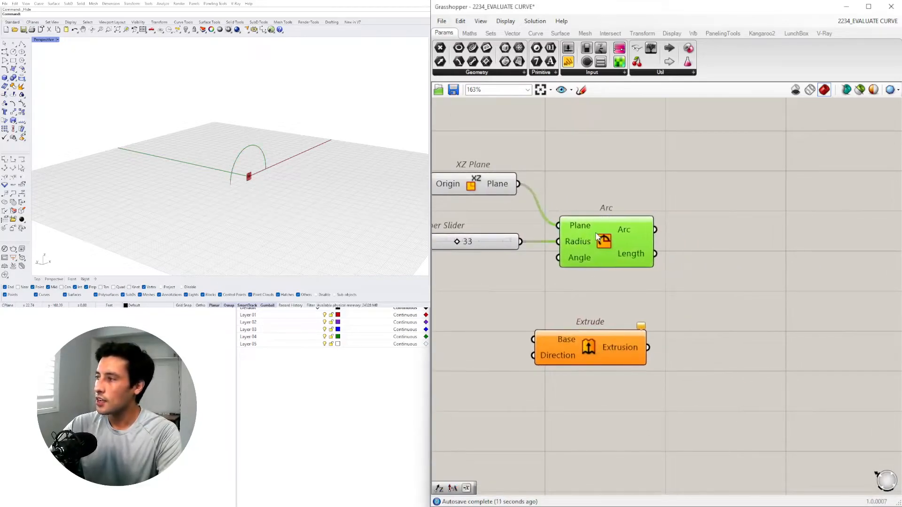
left_click_drag(597, 335, 802, 254)
scroll(640, 247, "down", 2)
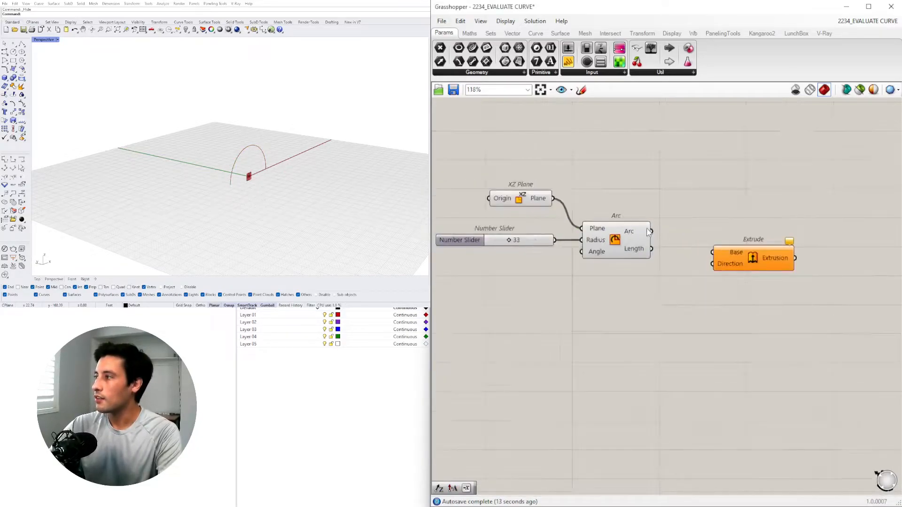
left_click_drag(651, 231, 705, 263)
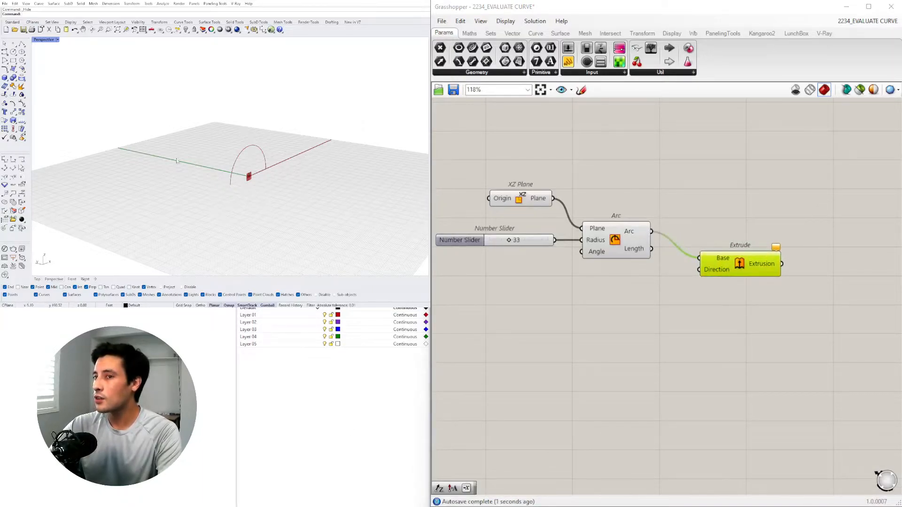
Add a Unit Y vector component and connect it to the Extrude component's Direction input.
double_click(622, 272)
type("y")
left_click(612, 256)
scroll(626, 281, "up", 2)
left_click_drag(633, 263, 739, 263)
left_click_drag(780, 260, 768, 253)
Duplicate the radius slider, connect the copy to the Unit Y Factor input and set it to 79.
right_click_drag(597, 274, 765, 275)
scroll(764, 273, "down", 1)
scroll(594, 250, "up", 1)
left_click_drag(600, 234, 603, 293, "alt")
left_click_drag(729, 292, 751, 293)
scroll(643, 278, "up", 4)
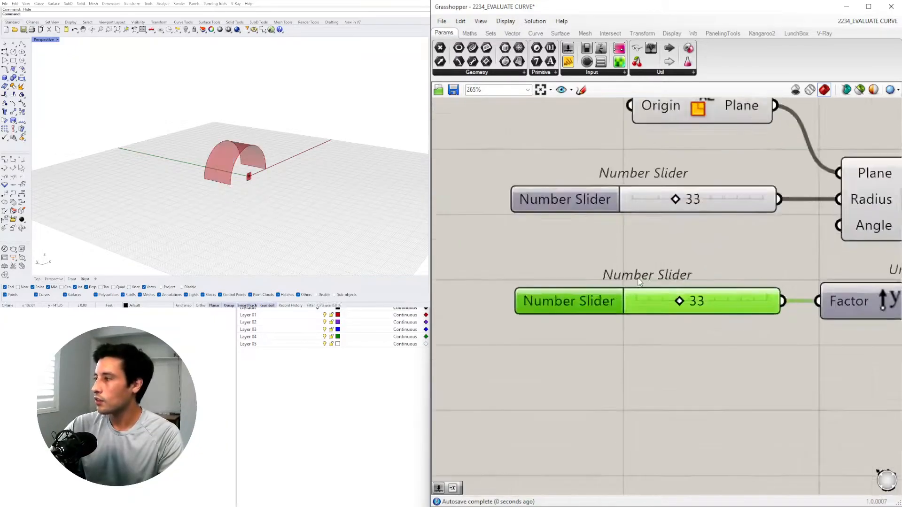
left_click_drag(692, 309, 778, 309)
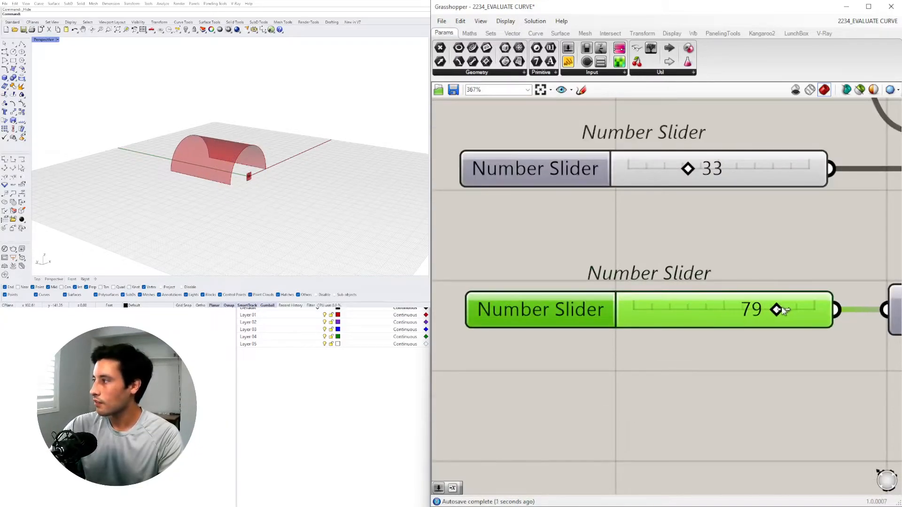
left_click(739, 267)
Line up the Extrude component with the Unit Y component.
scroll(639, 313, "down", 2)
scroll(639, 314, "down", 4)
right_click_drag(639, 313, 603, 329)
left_click_drag(699, 304, 687, 325)
left_click(618, 301)
right_click_drag(329, 170, 292, 154)
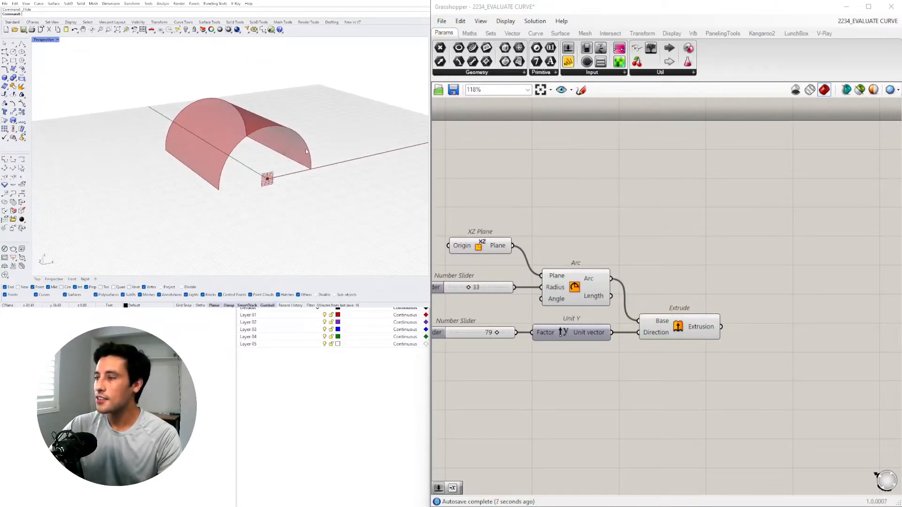
left_click(589, 293)
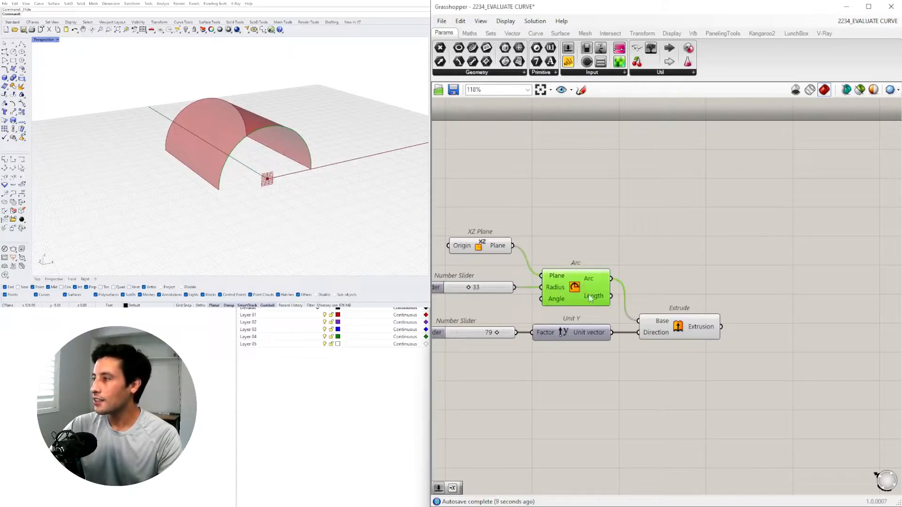
Add an Evaluate Curve component above the Extrude component.
double_click(673, 245)
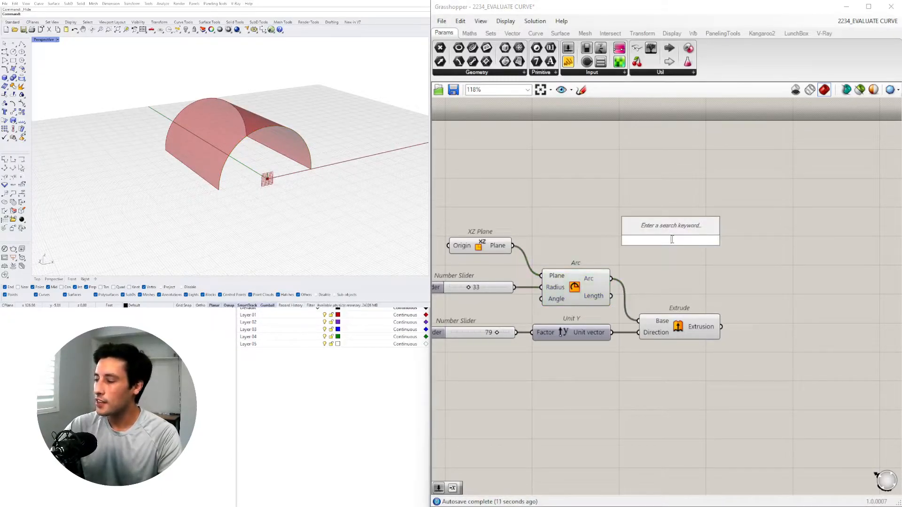
type("EVAL")
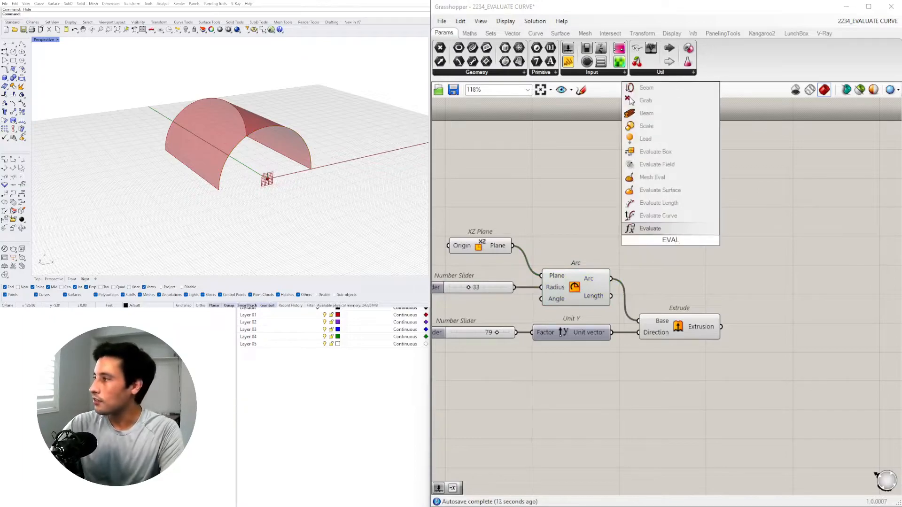
left_click(662, 215)
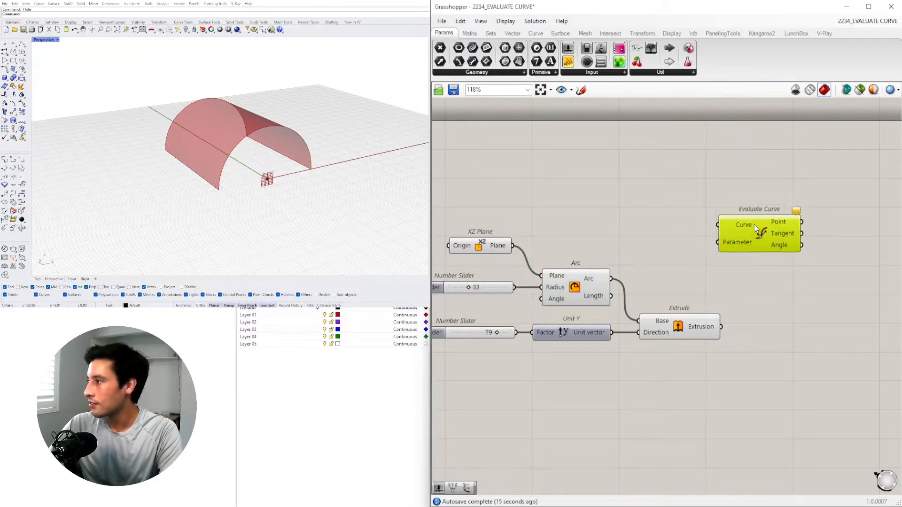
left_click(683, 244)
left_click(536, 33)
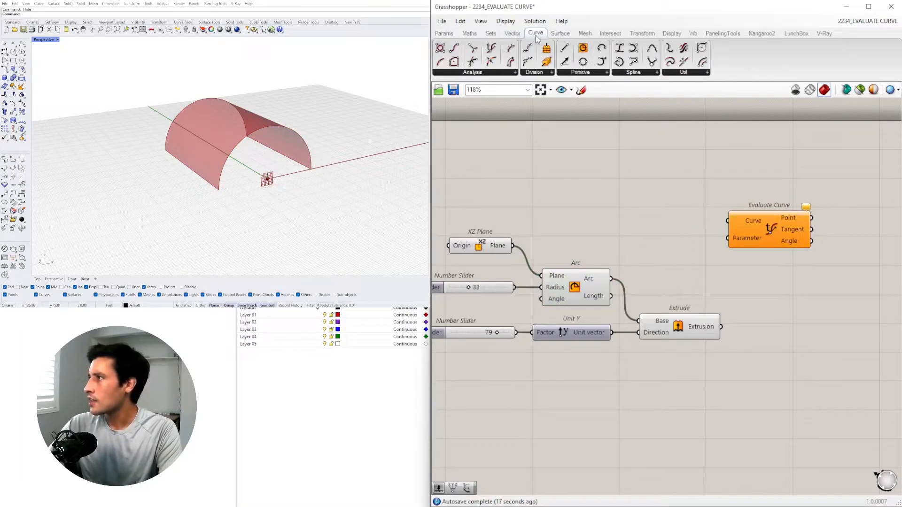
left_click(499, 73)
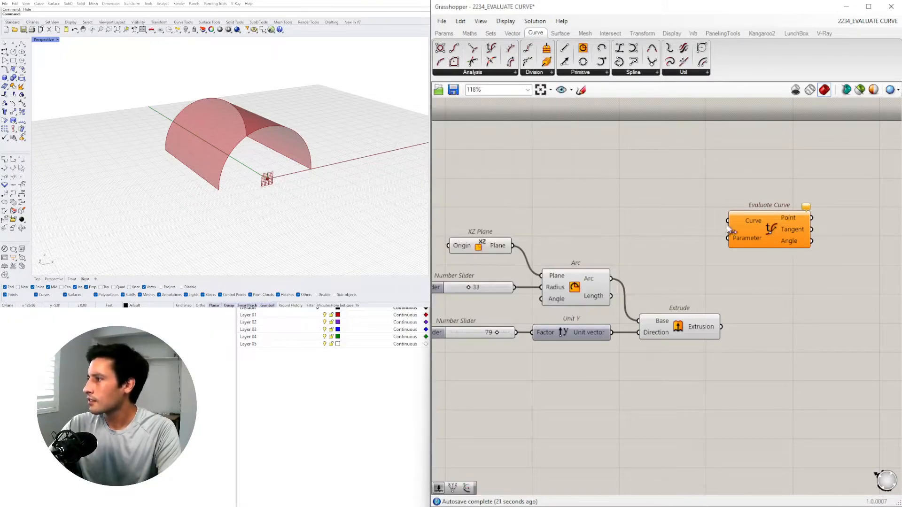
Connect the Arc output to Evaluate Curve's Curve input and reparameterize that input.
left_click_drag(771, 230, 800, 225)
left_click(591, 282)
left_click_drag(612, 280, 754, 208)
left_click(741, 226)
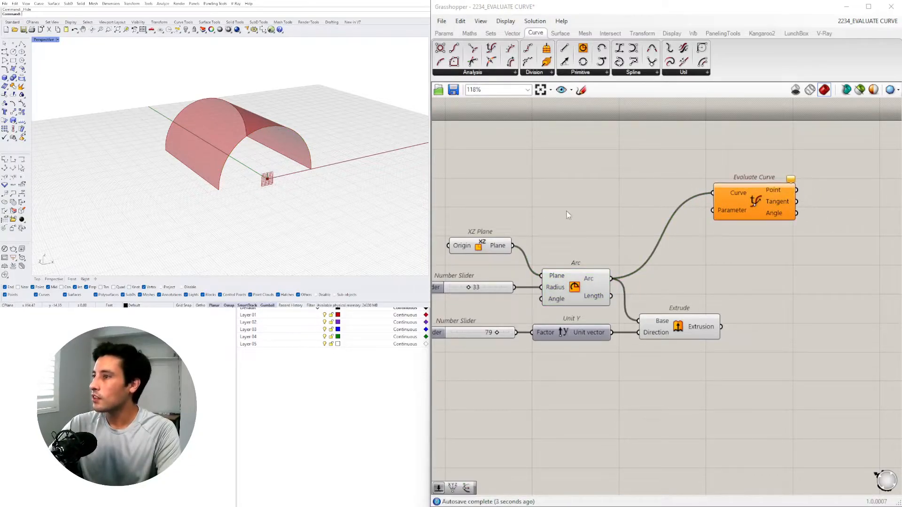
right_click(731, 199)
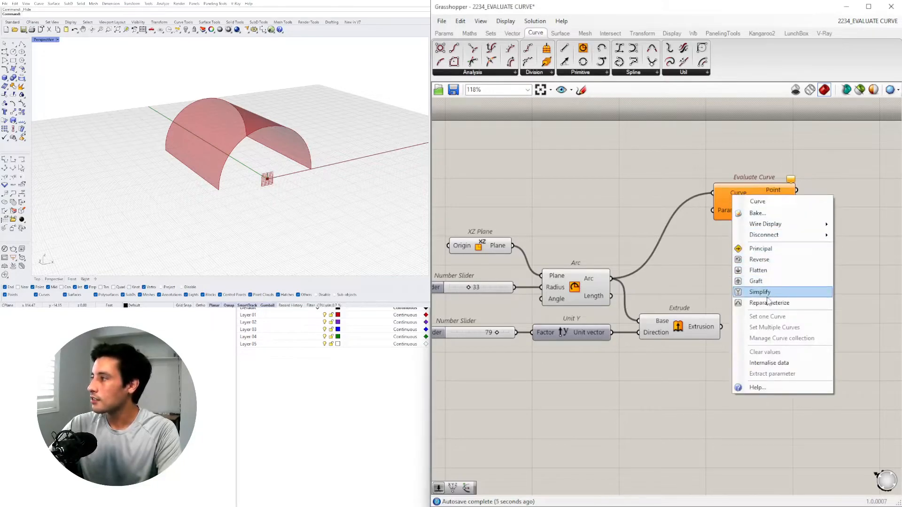
left_click(748, 301)
left_click_drag(752, 213, 703, 234)
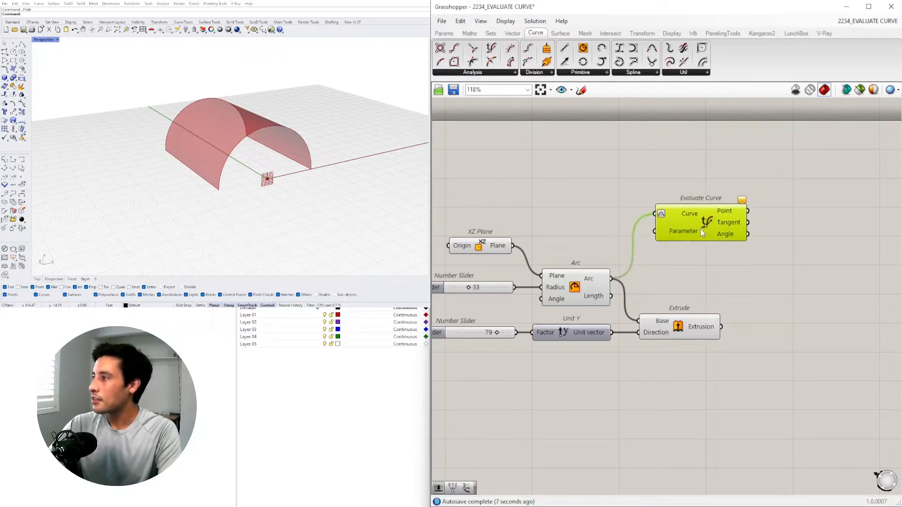
Add a number slider with the value 0.500 and connect it to Evaluate Curve's Parameter input.
double_click(501, 217)
type("500")
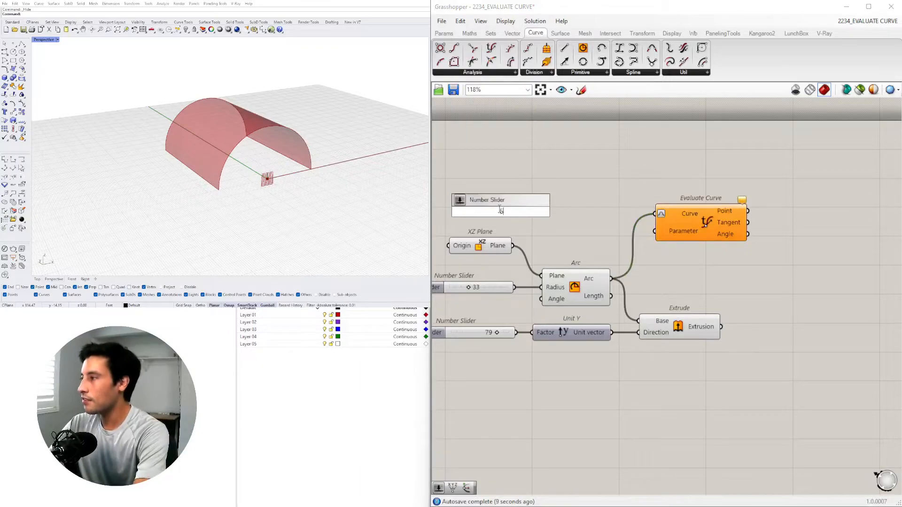
key("Return")
left_click_drag(543, 214, 682, 235)
scroll(627, 230, "up", 3)
left_click_drag(592, 225, 540, 156)
scroll(575, 209, "down", 3)
right_click_drag(576, 208, 652, 234)
left_click_drag(628, 210, 650, 204)
Highlight the Evaluate Curve point on the arc in the Perspective view and move the component closer to the Arc component.
left_click(802, 181)
left_click(774, 246)
right_click_drag(319, 126, 264, 149)
scroll(263, 148, "up", 5)
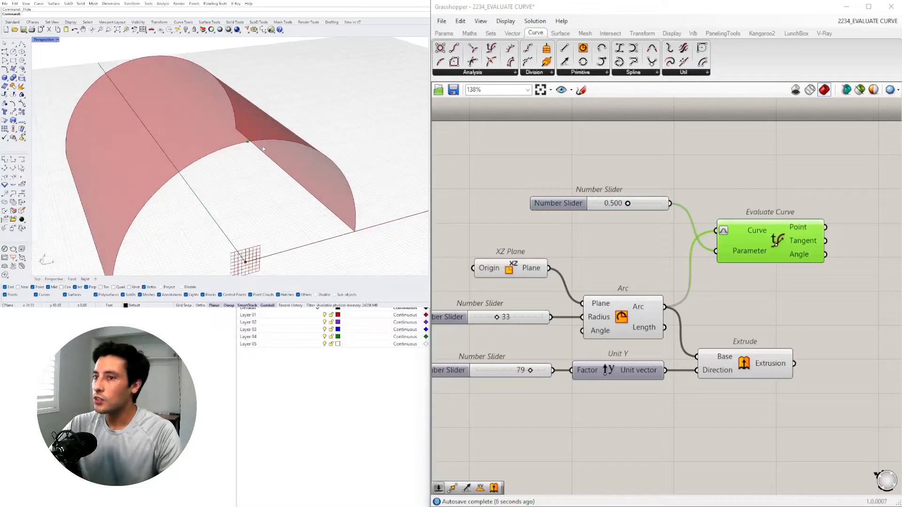
left_click_drag(783, 243, 794, 266)
scroll(314, 148, "down", 3)
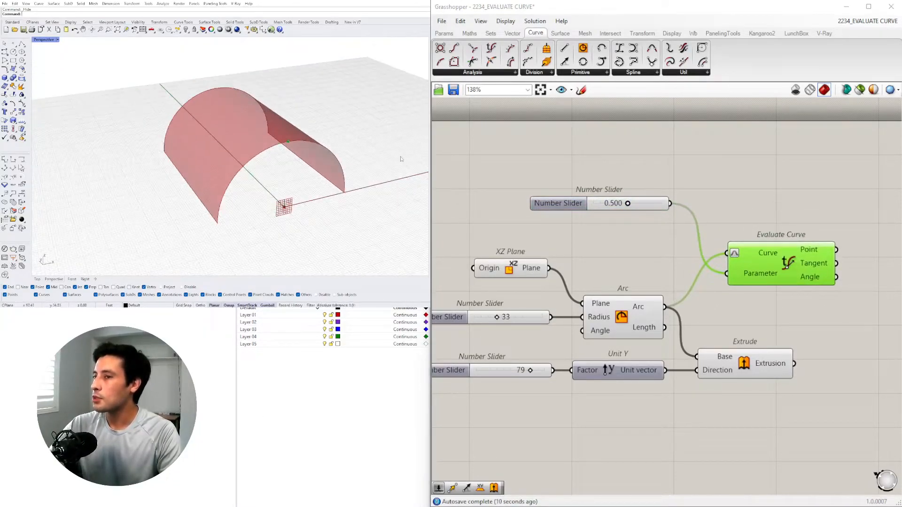
Duplicate the XZ Plane component beside Evaluate Curve and connect the Point output to the copy's Origin input.
right_click_drag(816, 258, 689, 249)
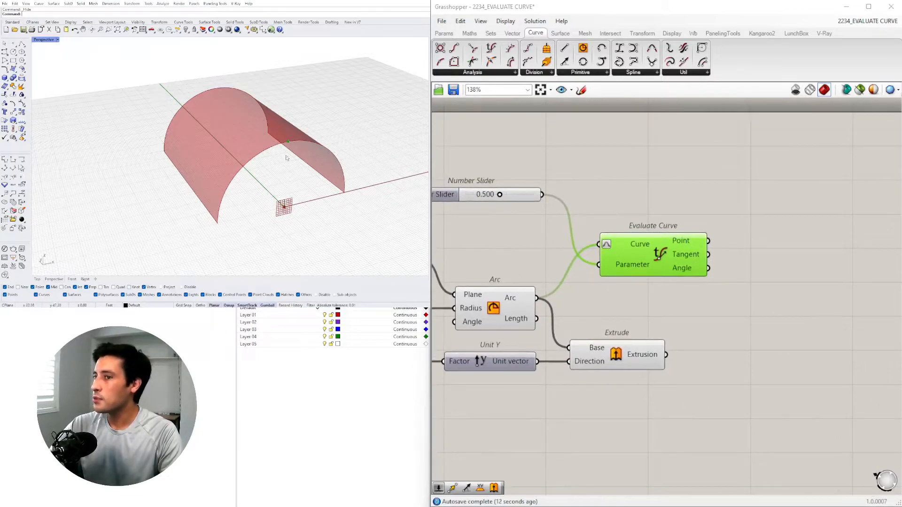
right_click_drag(556, 361, 700, 346)
scroll(700, 344, "down", 1)
left_click(570, 256)
right_click_drag(709, 303, 687, 300)
left_click(687, 299)
right_click_drag(460, 280, 563, 278)
scroll(564, 279, "down", 2)
left_click(512, 261)
left_click(747, 260)
scroll(747, 261, "up", 3)
left_click_drag(688, 257, 742, 261)
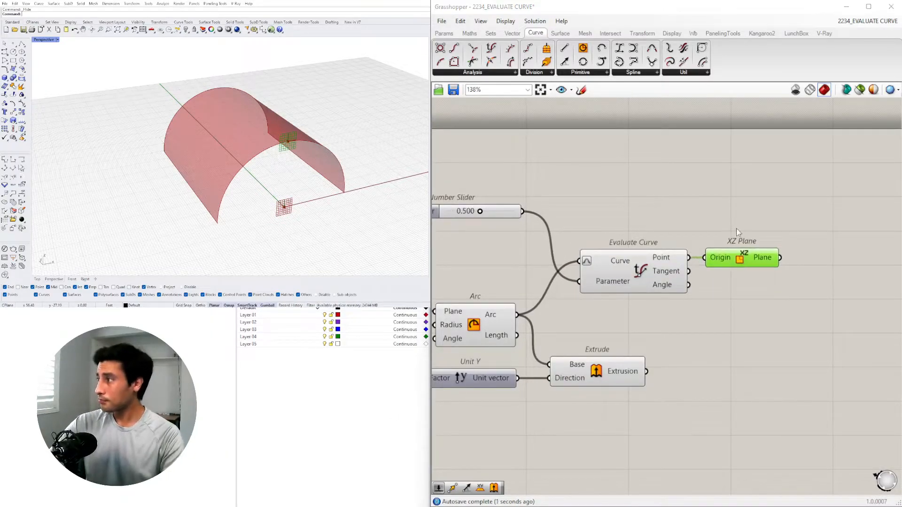
Add a Circle component and connect the second XZ Plane's output to its Plane input.
right_click_drag(305, 165, 264, 148)
scroll(755, 303, "down", 2)
right_click_drag(755, 303, 693, 292)
double_click(750, 297)
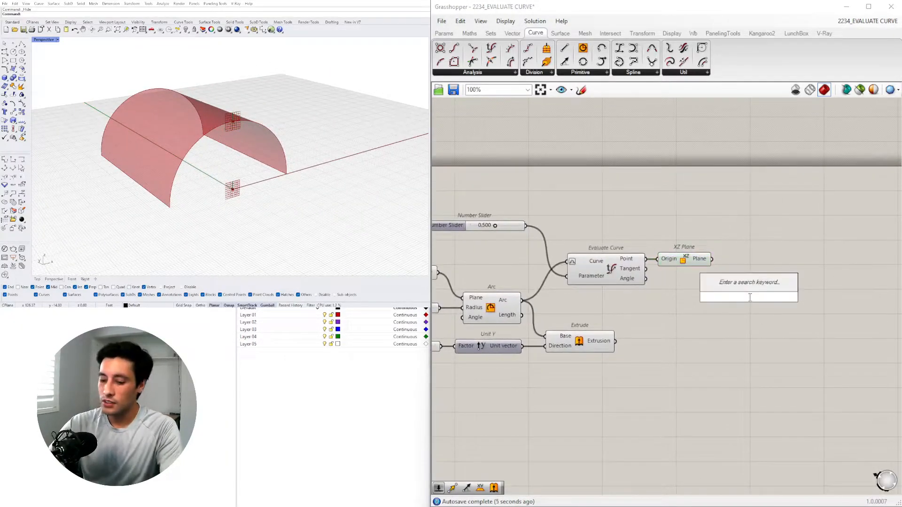
type("CIR")
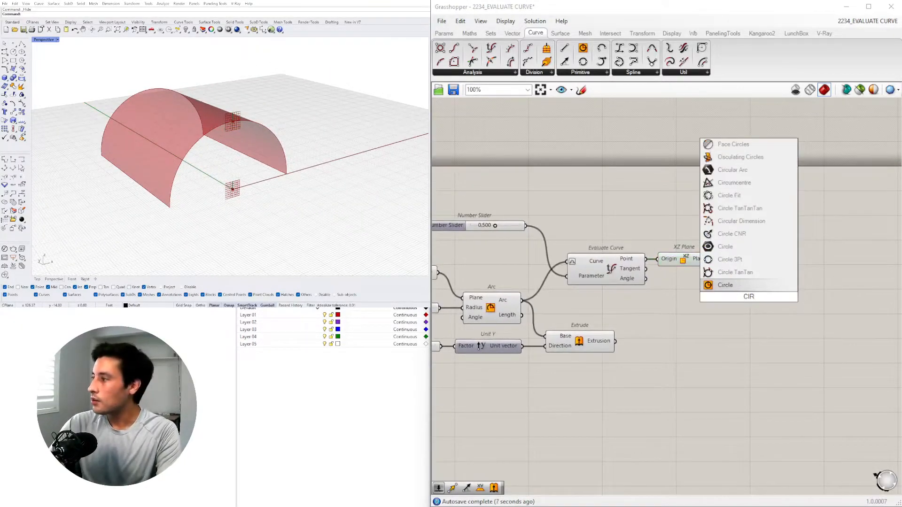
left_click(747, 287)
left_click_drag(745, 298, 785, 292)
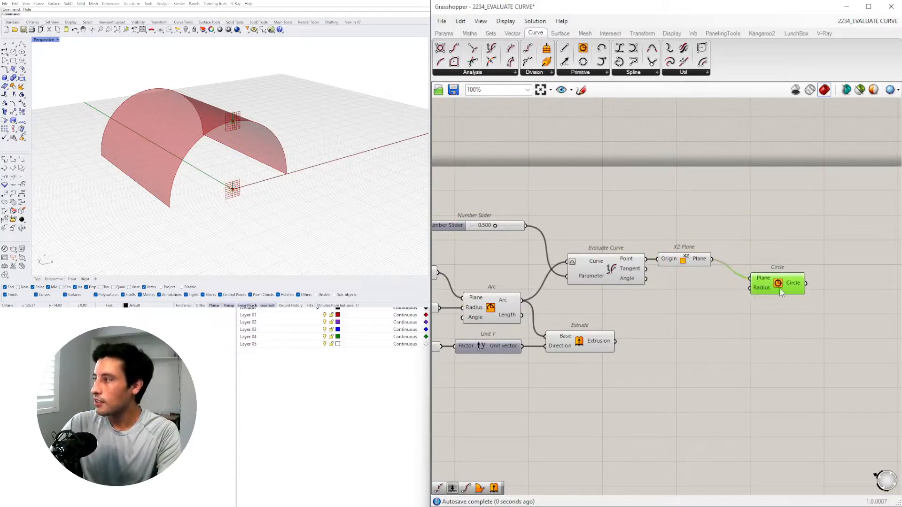
Add a number slider with the value 15, connect it to the Circle's Radius input and arrange the components neatly.
double_click(693, 318)
type("15")
key("Return")
scroll(740, 310, "up", 2)
left_click_drag(744, 314, 810, 269)
left_click_drag(626, 309, 617, 296)
left_click_drag(819, 265, 802, 277)
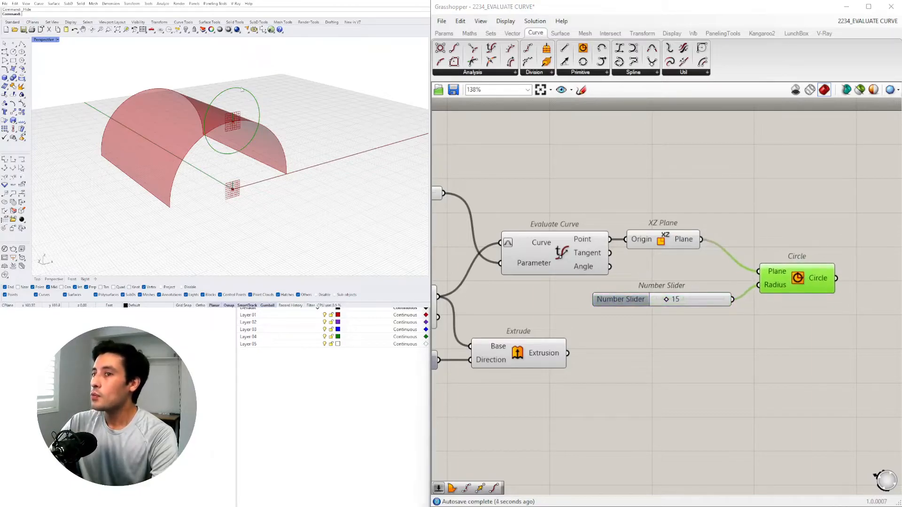
right_click_drag(802, 289, 652, 292)
left_click_drag(652, 293, 643, 307)
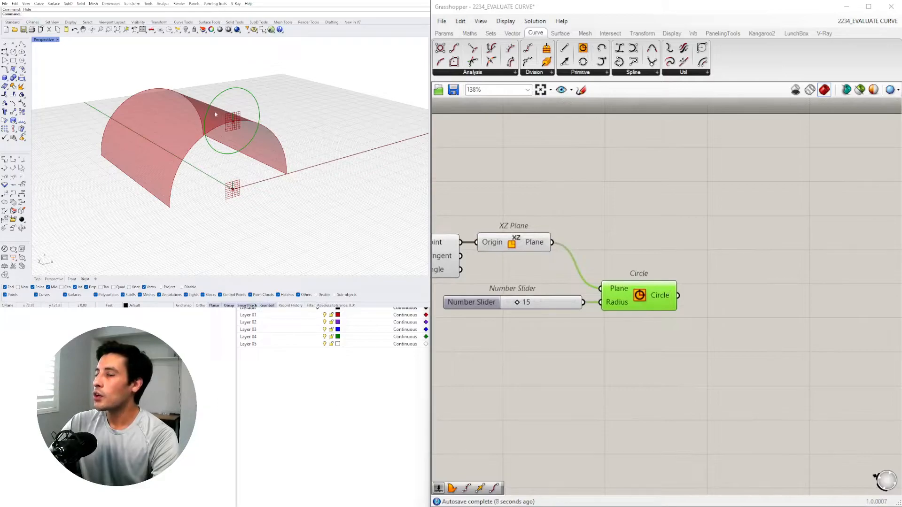
Add a Boundary Surfaces component and connect the Circle output to its Edges input.
double_click(762, 297)
type("OUNDA")
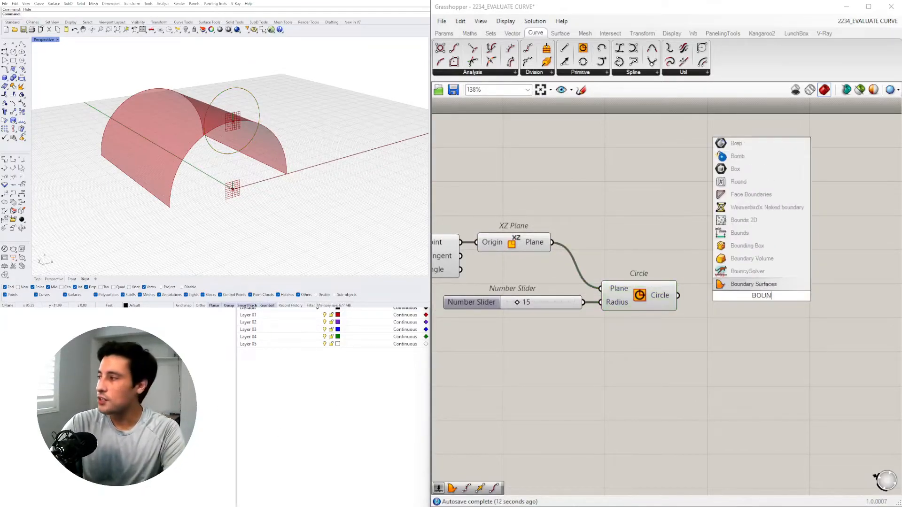
left_click(750, 285)
left_click_drag(678, 293, 716, 290)
left_click(298, 404)
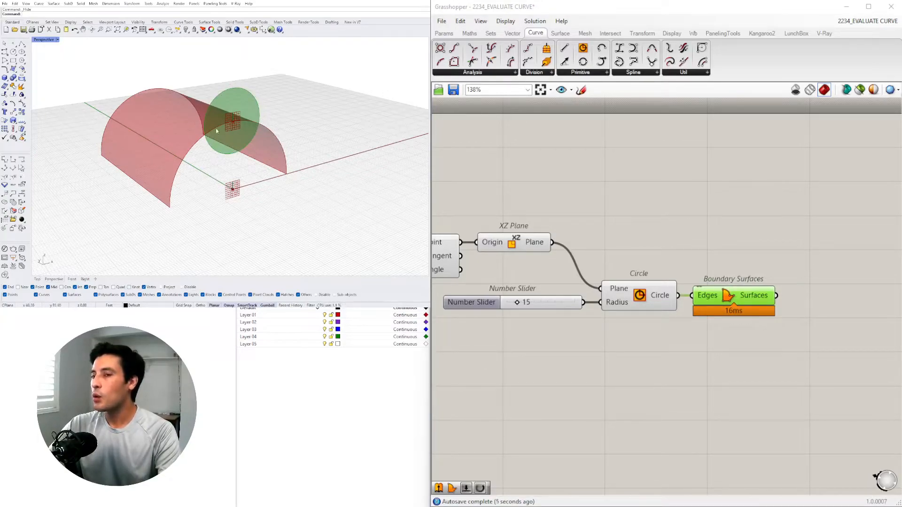
Add a physical Brep | Curve intersection component and connect the Boundary Surfaces output to its Brep input.
left_click(682, 175)
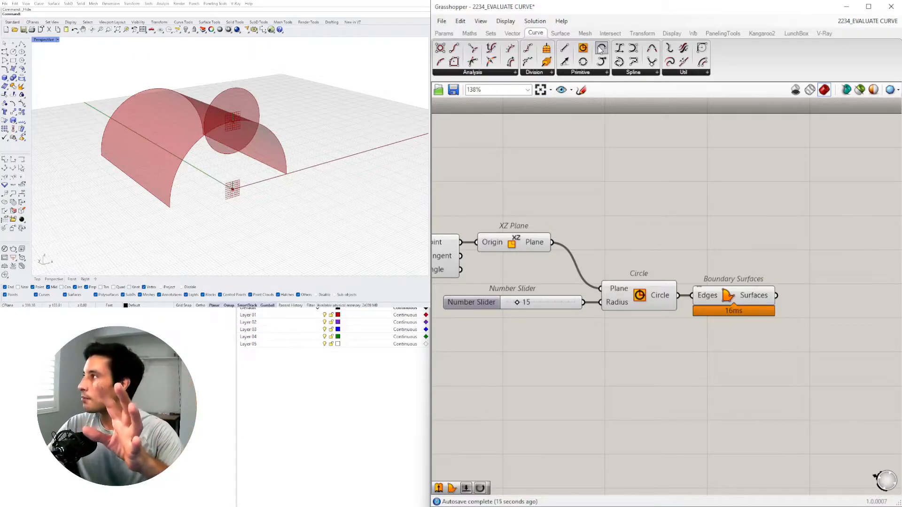
left_click(610, 33)
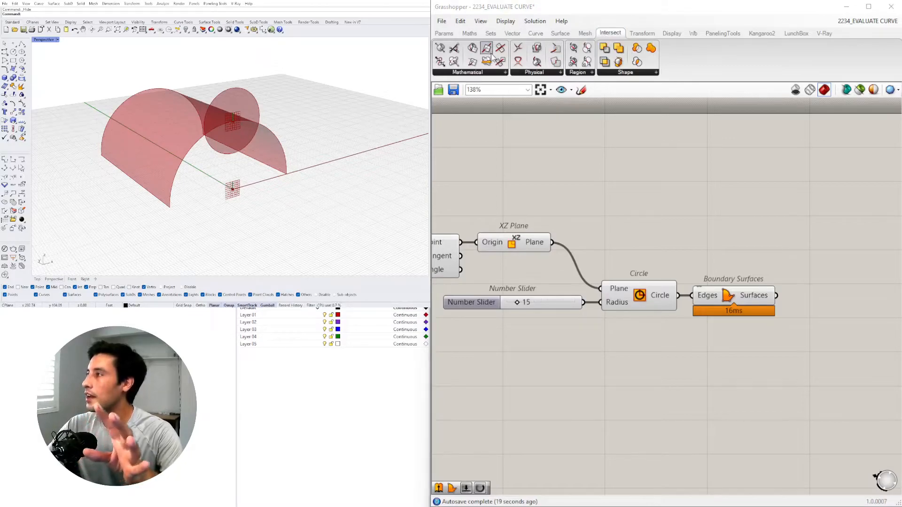
left_click(529, 72)
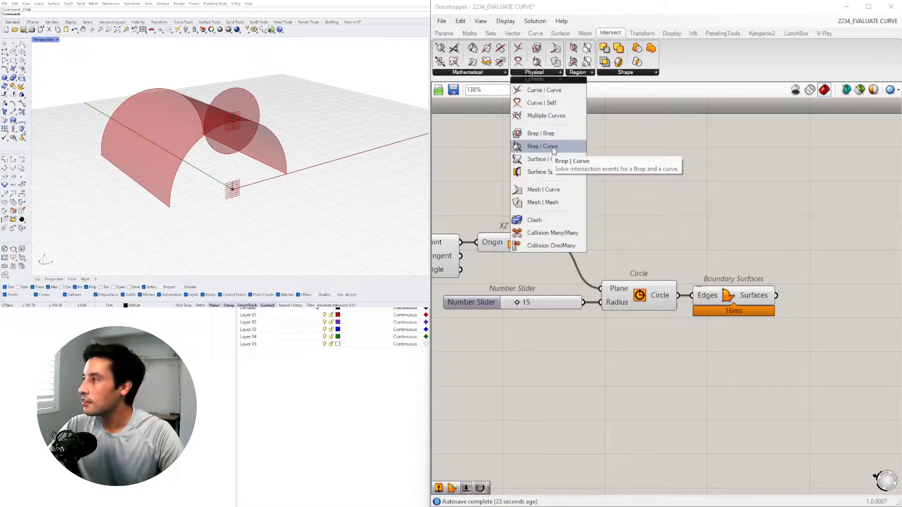
left_click_drag(552, 146, 865, 213)
right_click_drag(799, 292, 674, 235)
left_click_drag(730, 148, 749, 145)
left_click(637, 241)
left_click_drag(650, 238, 754, 152)
scroll(751, 155, "down", 2)
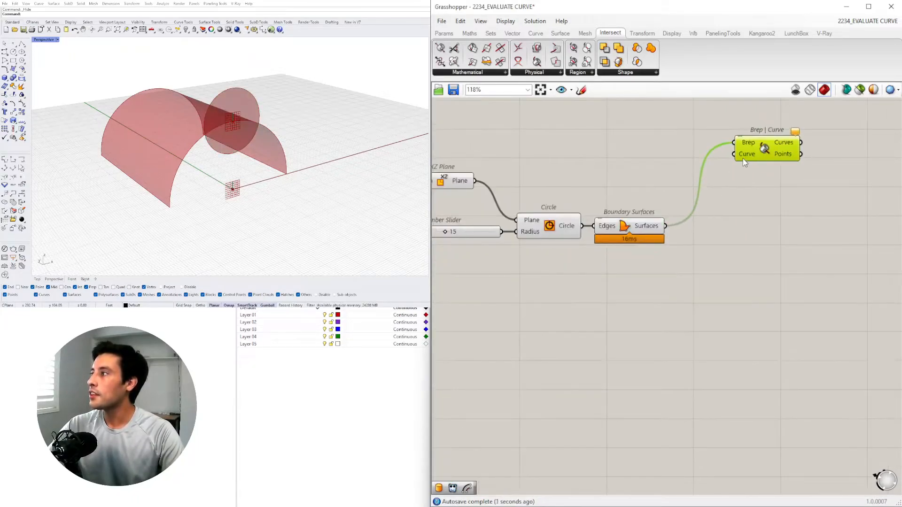
Connect the Arc output to the Curve input of the Brep | Curve component.
right_click_drag(525, 190, 643, 245)
left_click(646, 257)
right_click_drag(511, 221, 554, 232)
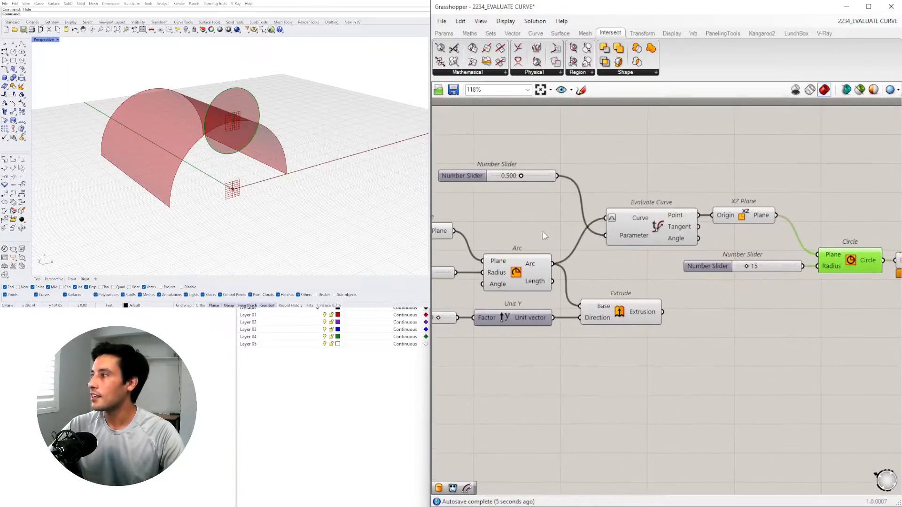
left_click(515, 273)
scroll(498, 254, "down", 5)
left_click_drag(479, 233, 569, 224)
scroll(618, 247, "up", 4)
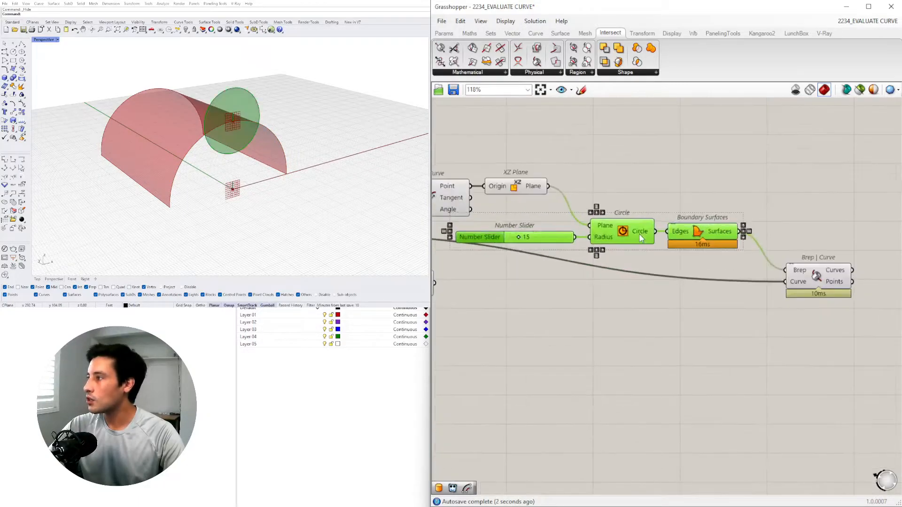
Tidy the canvas by aligning the Circle, its radius slider, Boundary Surfaces and Brep | Curve components.
left_click_drag(663, 224, 669, 223)
left_click(693, 150)
left_click_drag(813, 284, 822, 245)
left_click_drag(754, 137, 570, 257)
left_click_drag(751, 219, 757, 211)
left_click(785, 190)
left_click_drag(829, 249, 831, 243)
Try the Circle's radius slider at 24 and reduce it to 19, with the Brep | Curve result highlighted.
scroll(747, 263, "down", 3)
right_click_drag(547, 263, 691, 260)
right_click_drag(836, 268, 630, 272)
scroll(585, 228, "up", 7)
left_click_drag(583, 228, 593, 229)
scroll(593, 229, "down", 4)
right_click_drag(855, 241, 735, 246)
left_click_drag(781, 254, 780, 252)
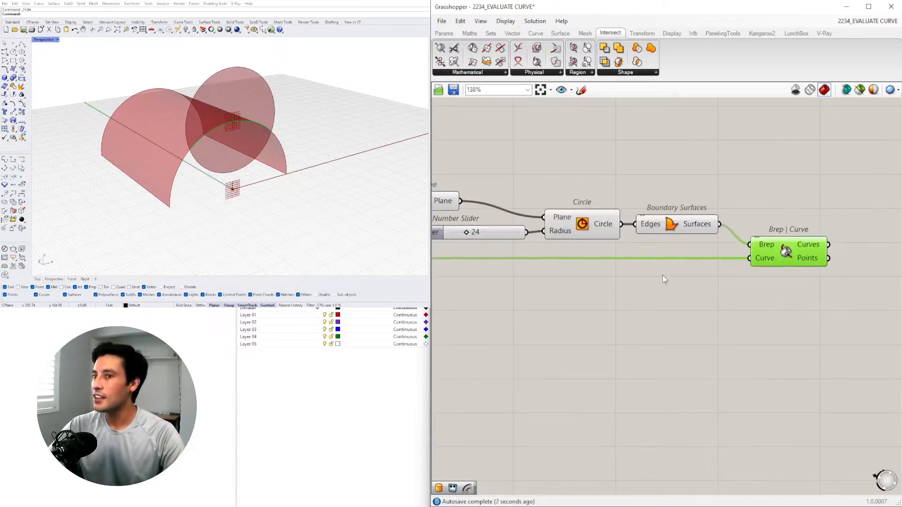
right_click_drag(536, 236, 586, 238)
scroll(586, 238, "up", 4)
left_click_drag(625, 238, 617, 257)
scroll(615, 252, "down", 6)
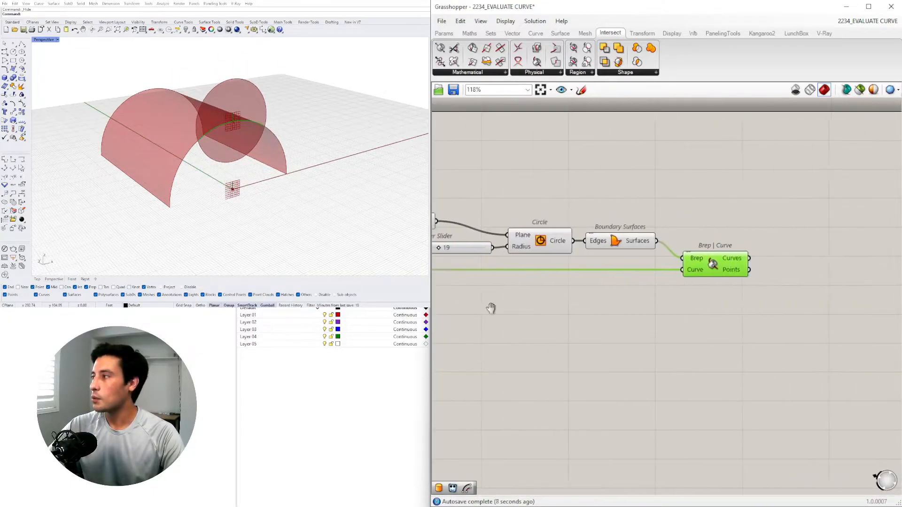
Examine the circle surface, intersected arc and vault extrusion from the side by highlighting their components one at a time.
left_click(621, 258)
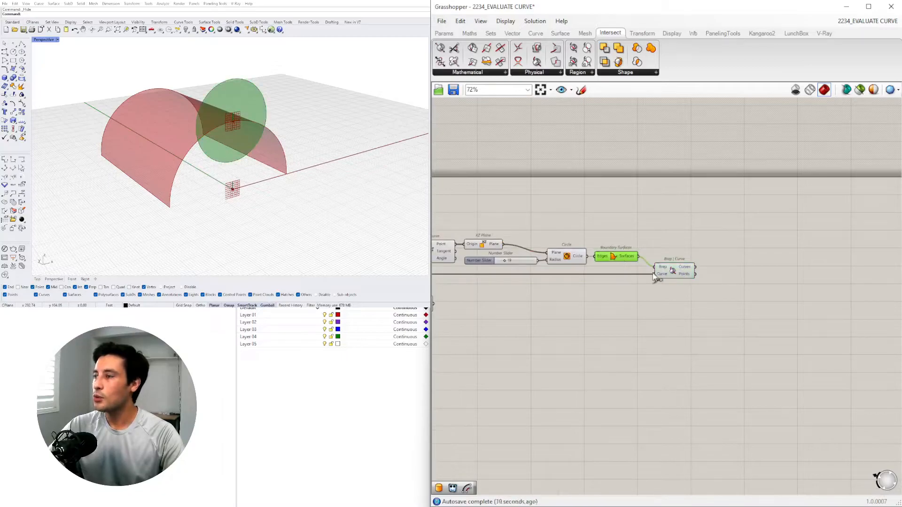
left_click(671, 271)
right_click_drag(100, 153, 196, 146)
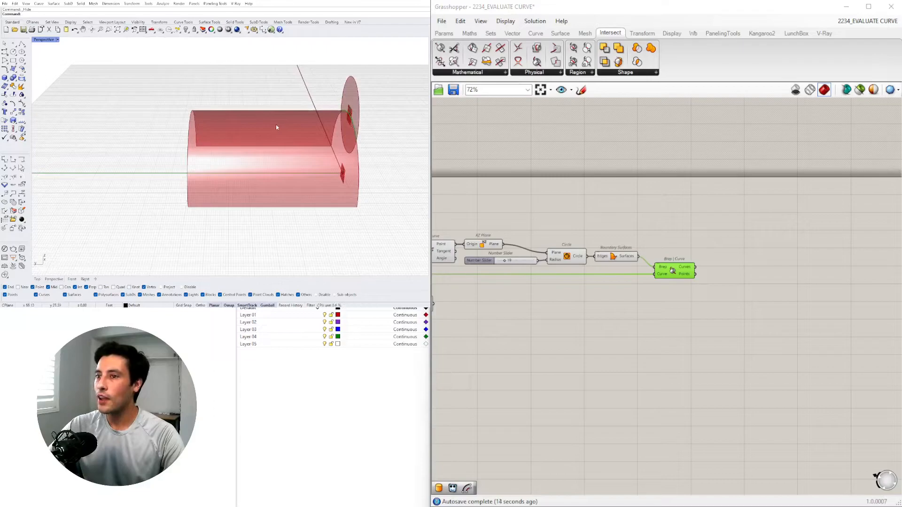
right_click_drag(641, 277, 751, 263)
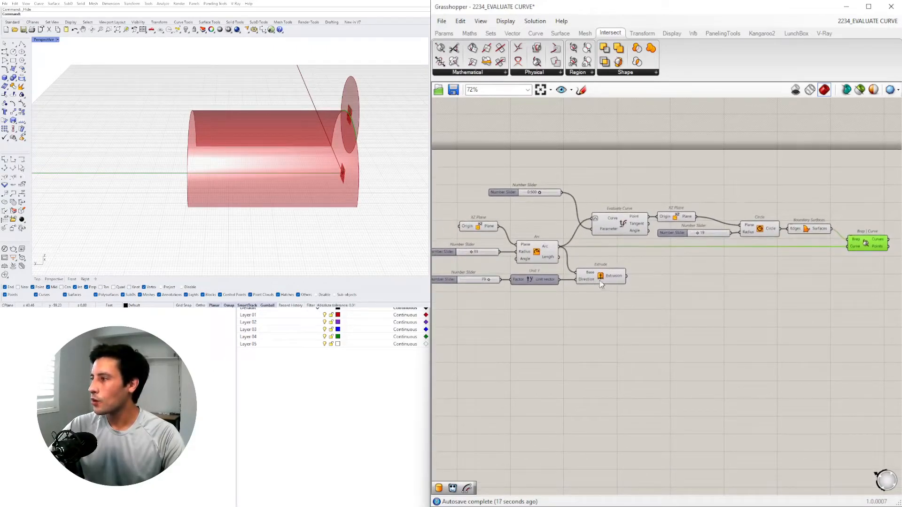
left_click(601, 281)
left_click(536, 282)
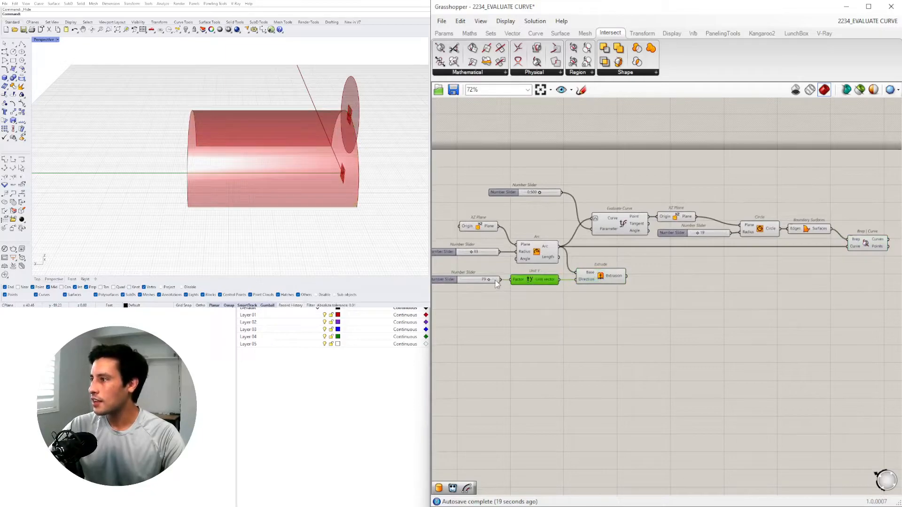
right_click_drag(675, 305, 536, 302)
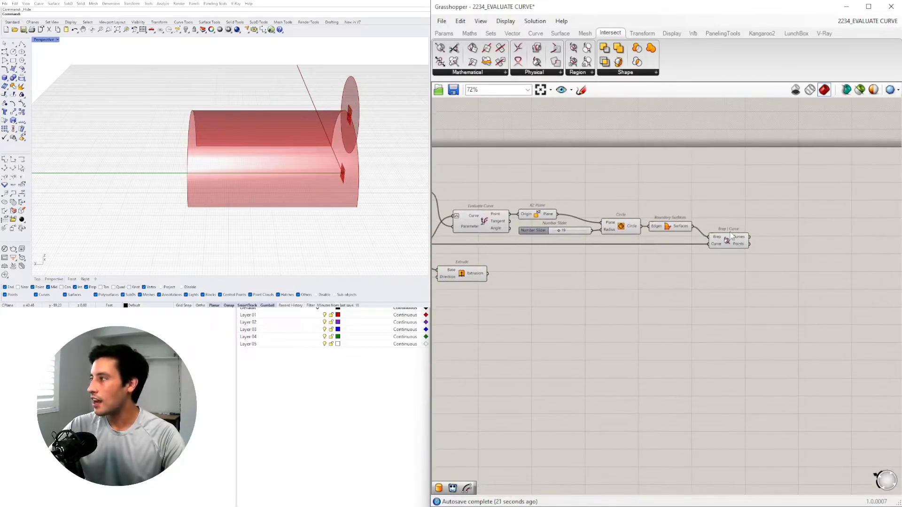
left_click(730, 241)
Turn off the preview of the second XZ Plane, Circle and Boundary Surfaces components and highlight the Brep | Curve result.
left_click_drag(686, 249, 547, 173)
middle_click(564, 181)
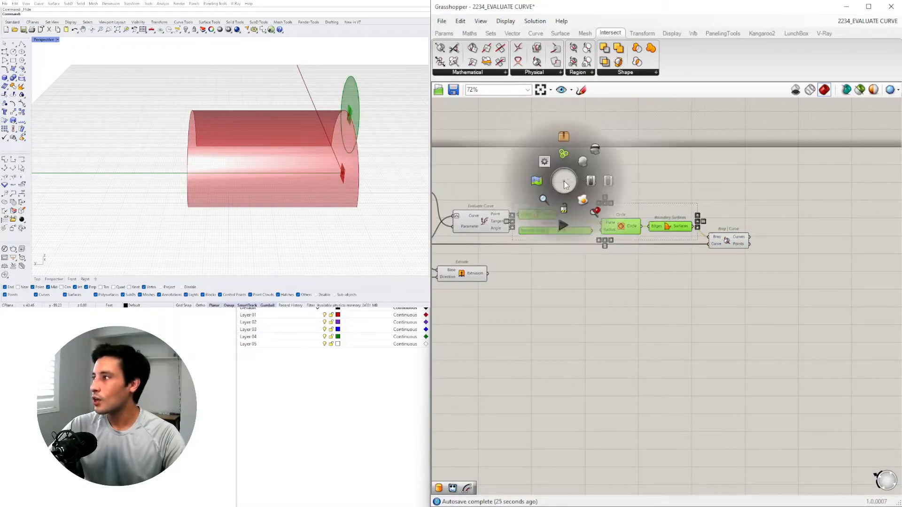
left_click(602, 145)
left_click(727, 241)
right_click_drag(331, 181, 260, 152)
Add a Move component and connect the Curves output of Brep | Curve to its Geometry input.
double_click(694, 303)
type("move")
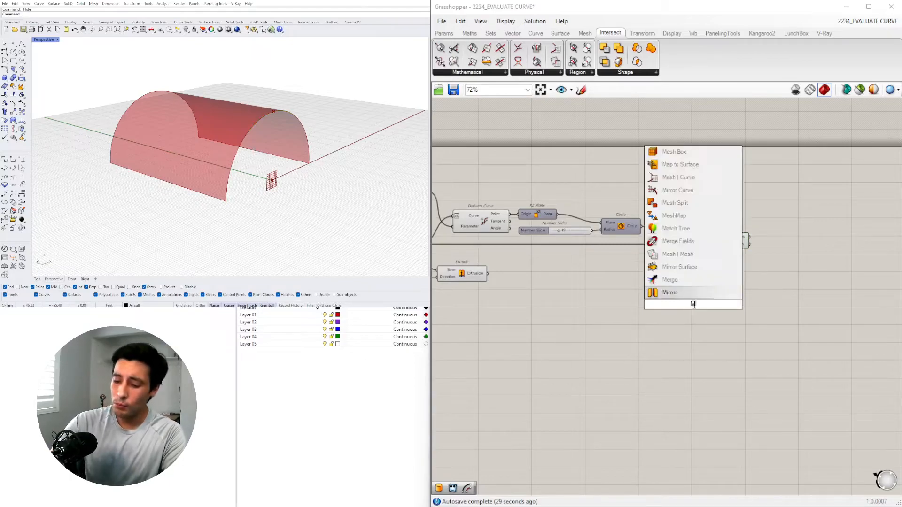
left_click(672, 289)
left_click_drag(677, 301, 779, 253)
Add a Division component with divisor 2 below Extrude and connect the Unit Y vector to its A input.
right_click_drag(600, 260, 798, 266)
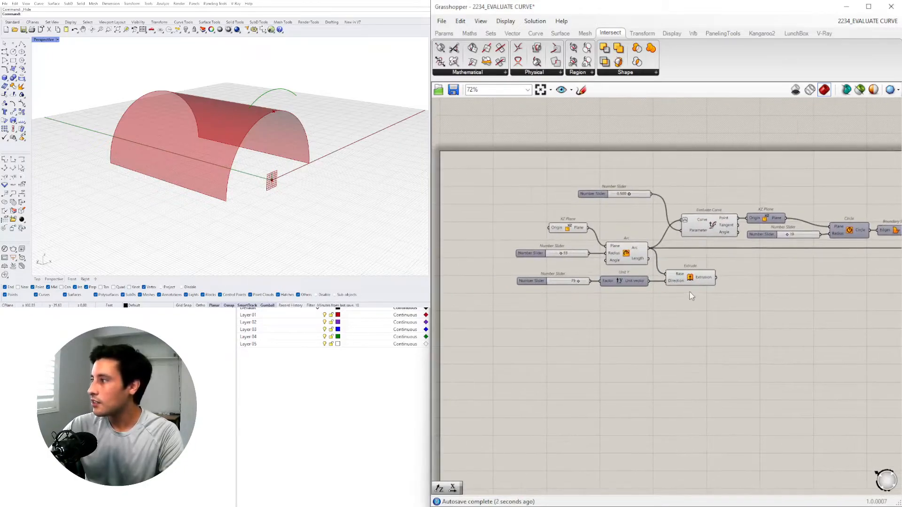
scroll(691, 296, "up", 2)
left_click(703, 261)
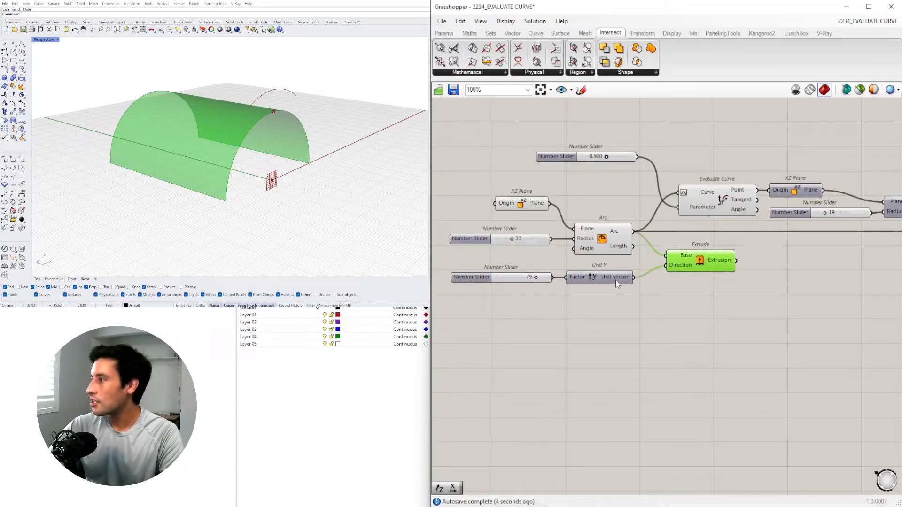
double_click(709, 298)
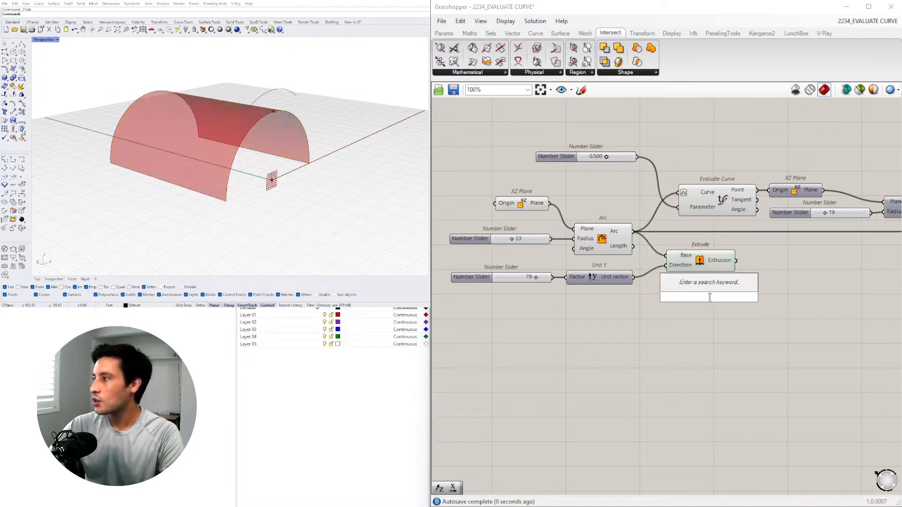
type("/2")
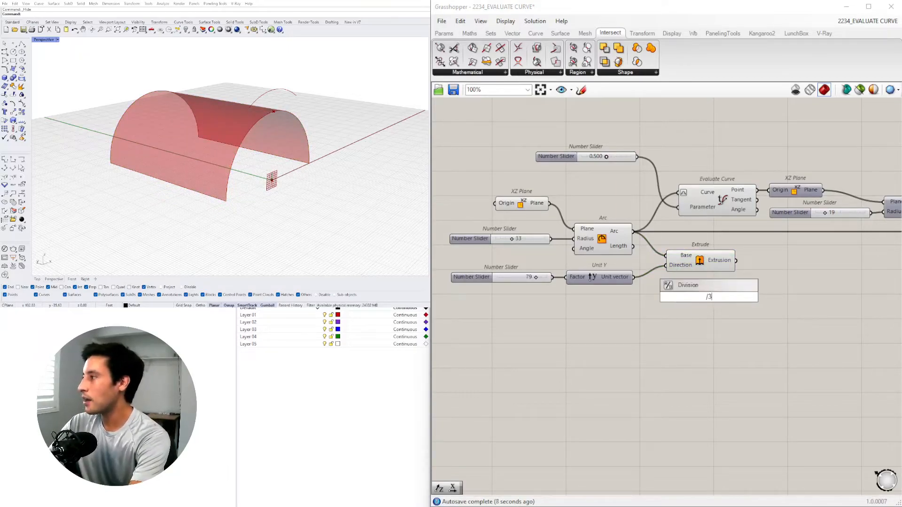
key("Return")
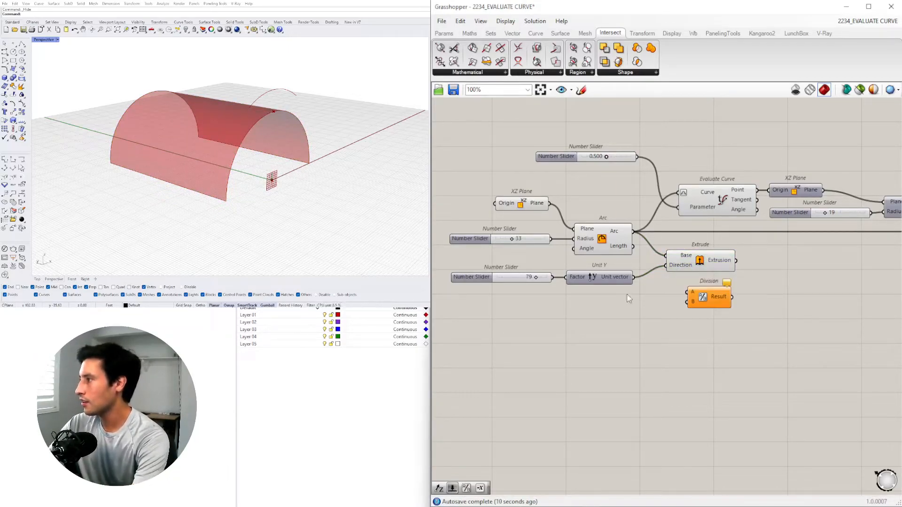
left_click_drag(691, 287, 691, 288)
Connect the Division result to the Move component's Motion input and shift Move slightly lower on the canvas.
scroll(719, 301, "down", 1)
right_click_drag(747, 305, 537, 302)
scroll(569, 305, "down", 2)
scroll(536, 302, "up", 1)
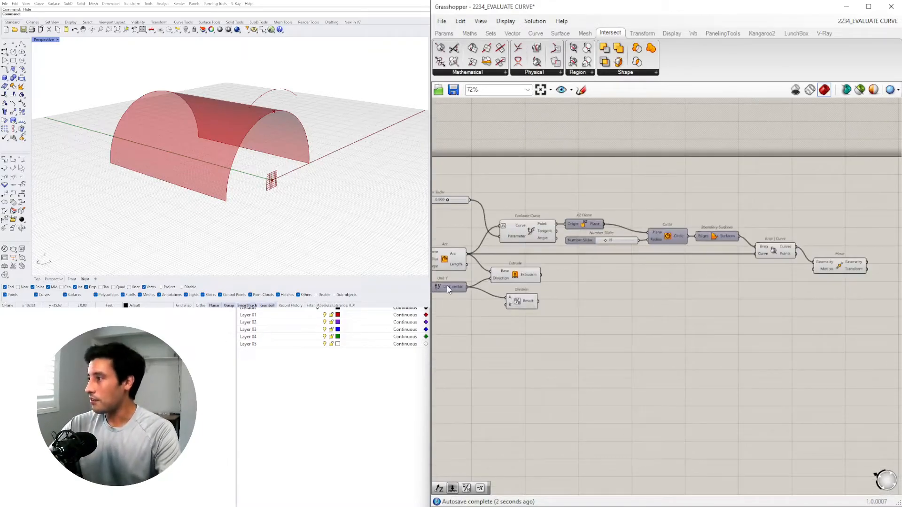
left_click_drag(539, 302, 815, 270)
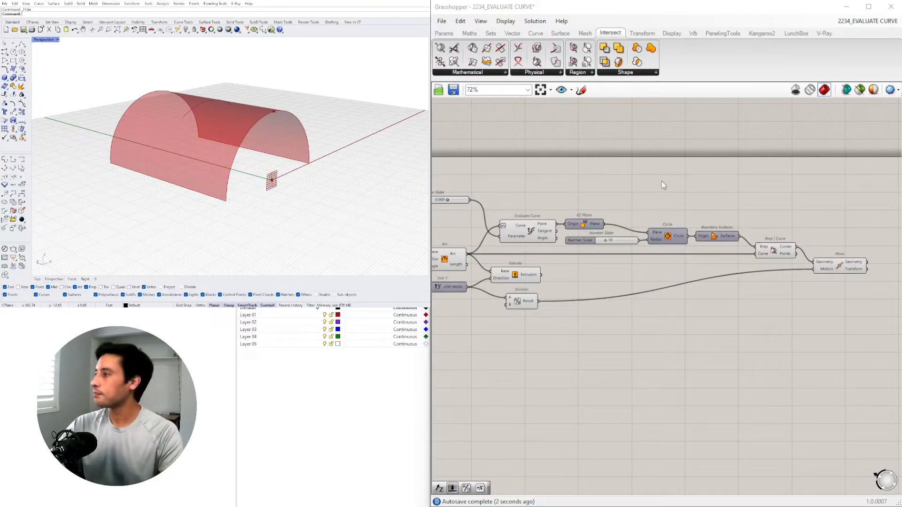
left_click_drag(835, 267, 839, 281)
Set the Circle's radius slider to 24 and inspect the moved arc segment on the vault from several angles.
right_click_drag(254, 111, 181, 116)
scroll(606, 240, "up", 6)
mouse_move(599, 233)
left_mouse_down()
mouse_move(650, 232)
mouse_move(610, 232)
left_mouse_up()
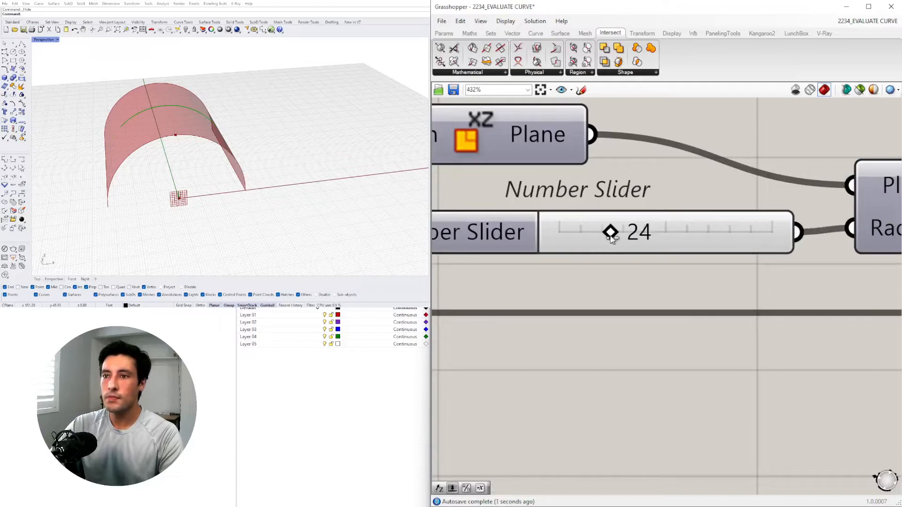
right_click_drag(228, 130, 215, 94)
scroll(193, 115, "up", 2)
scroll(214, 94, "up", 2)
scroll(883, 242, "down", 8)
right_click_drag(875, 238, 580, 224)
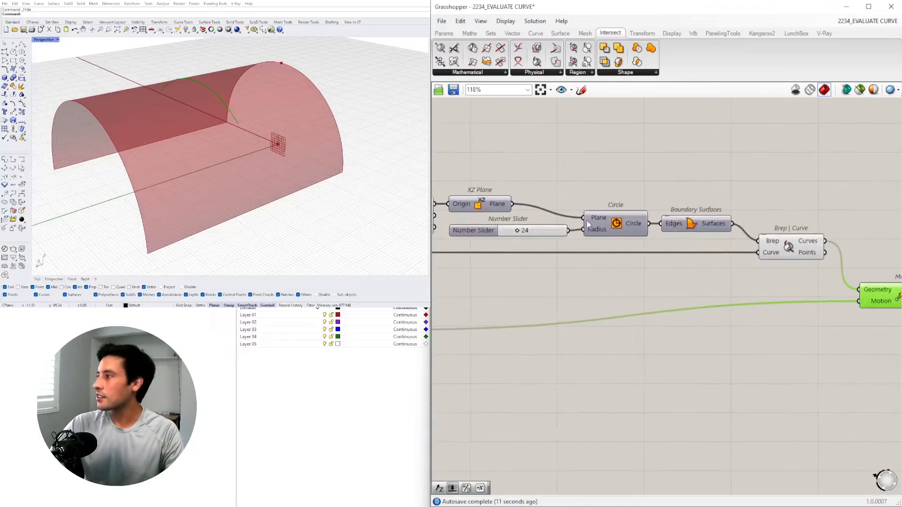
Increase the Circle's radius slider slightly and place the Move component closer to Brep | Curve.
scroll(520, 214, "up", 5)
mouse_move(514, 251)
left_mouse_down()
mouse_move(522, 252)
mouse_move(497, 254)
mouse_move(529, 252)
mouse_move(517, 252)
left_mouse_up()
scroll(569, 278, "down", 5)
left_click_drag(618, 319, 620, 320)
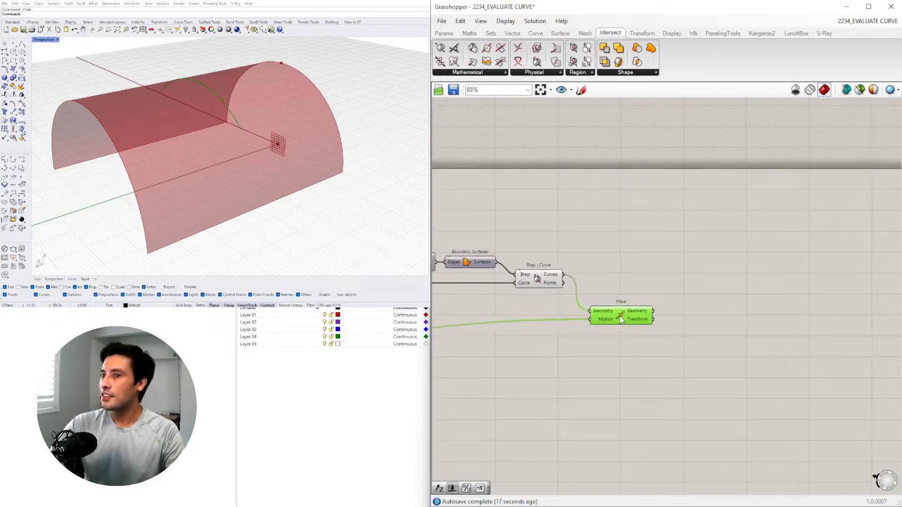
scroll(334, 137, "down", 7)
right_click_drag(335, 136, 282, 155)
scroll(282, 155, "up", 2)
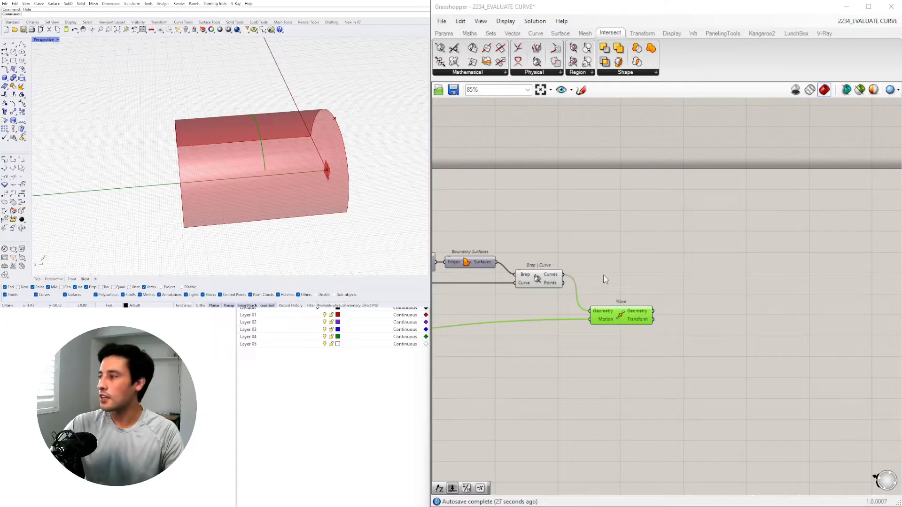
left_click_drag(616, 321, 611, 305)
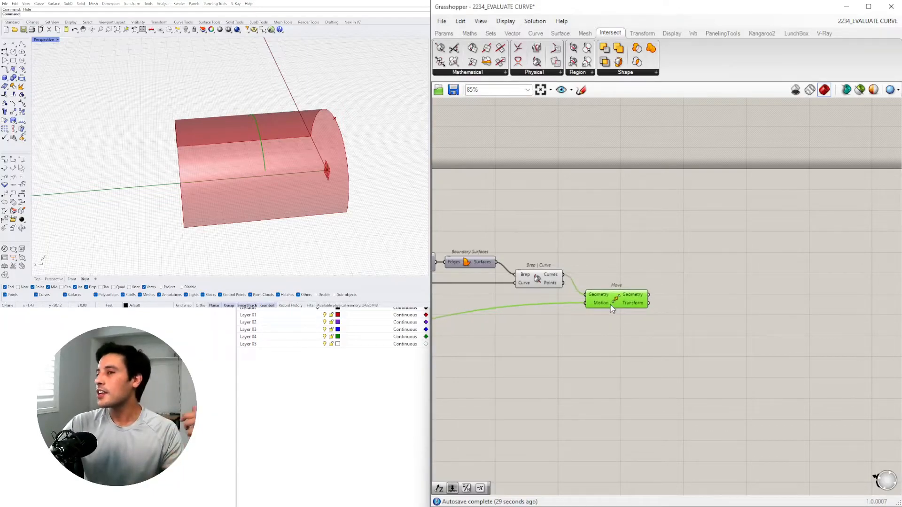
Add a second Move component and connect the first Move's Geometry output to its Geometry input.
double_click(669, 351)
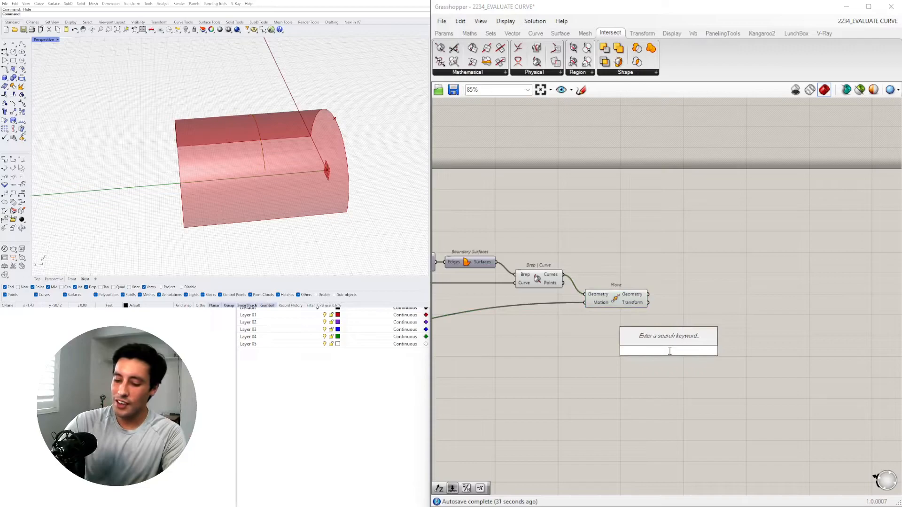
type("MOVE")
left_click(647, 340)
left_click_drag(684, 355, 725, 329)
left_click(618, 302)
left_click_drag(647, 295, 679, 322)
left_click_drag(710, 326, 700, 315)
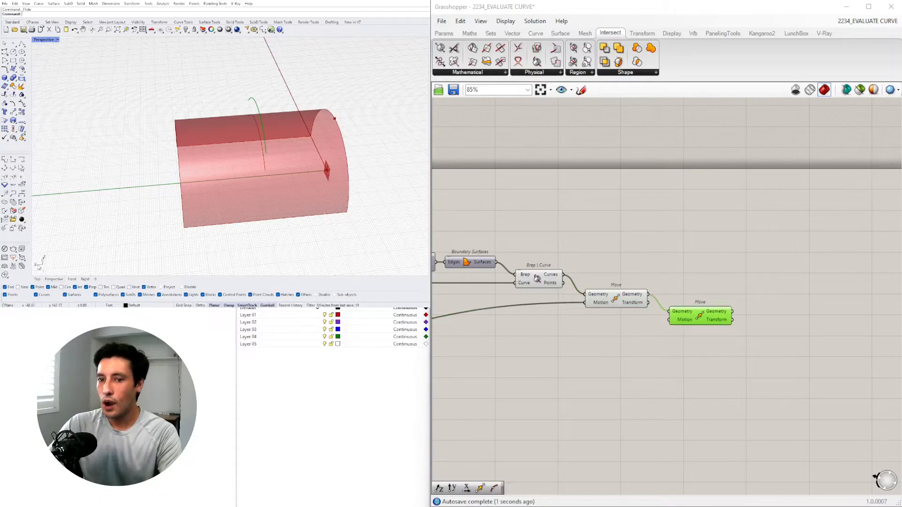
Add a Unit Y component below the first Move and connect its vector to the second Move's Motion input.
double_click(608, 328)
type("Y")
left_click(595, 319)
left_click_drag(607, 333, 669, 319)
left_click_drag(725, 320, 737, 311)
left_click_drag(609, 332, 608, 341)
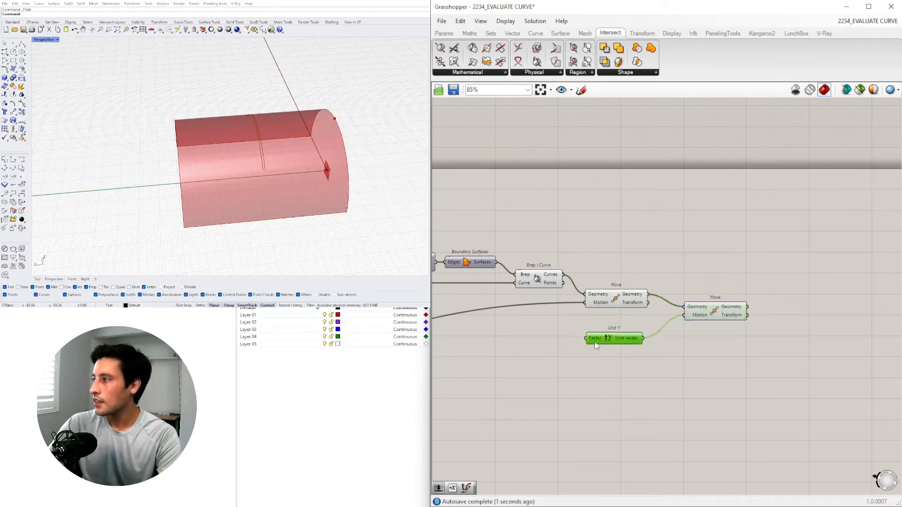
Add a Number Slider starting at 15.00, connect it to the Unit Y component's Factor input and adjust it to 20.88.
right_click_drag(573, 353, 657, 334)
double_click(557, 333)
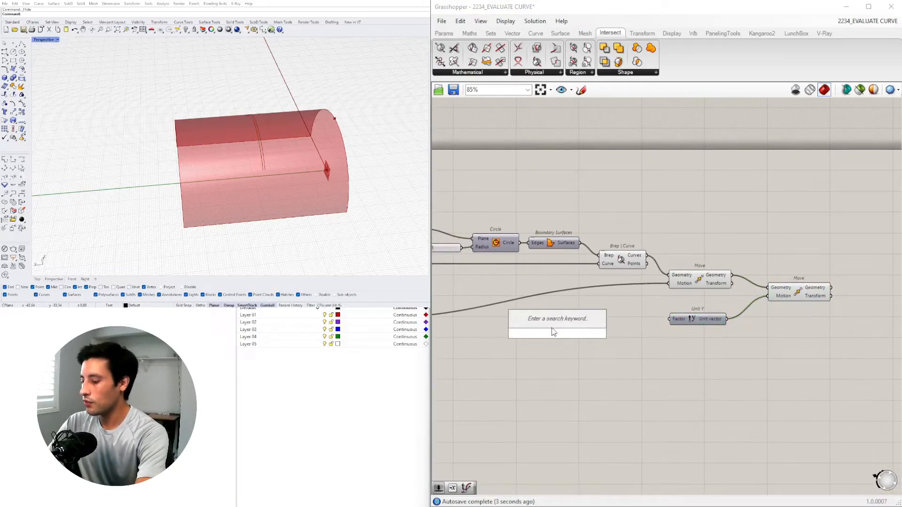
type("4")
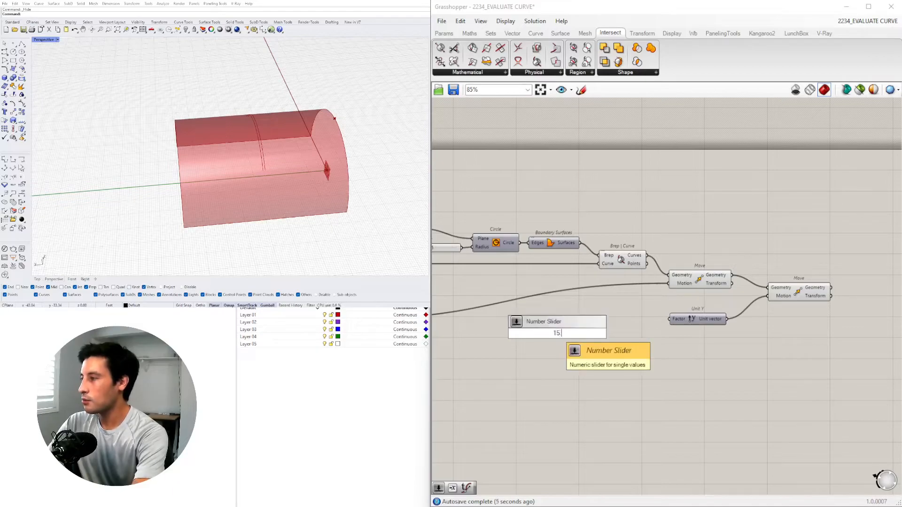
key("Return")
left_click_drag(601, 334, 670, 320)
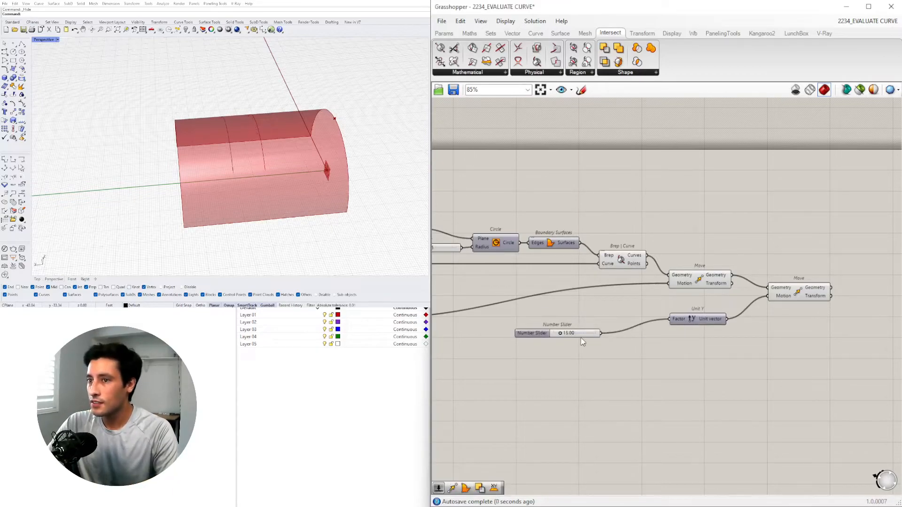
mouse_move(595, 336)
left_mouse_down()
mouse_move(637, 322)
mouse_move(604, 322)
left_mouse_up()
Duplicate the second Move component with its connections and arrange both copies one above the other, farther from Unit Y.
right_click_drag(704, 333, 595, 335)
left_click(672, 295)
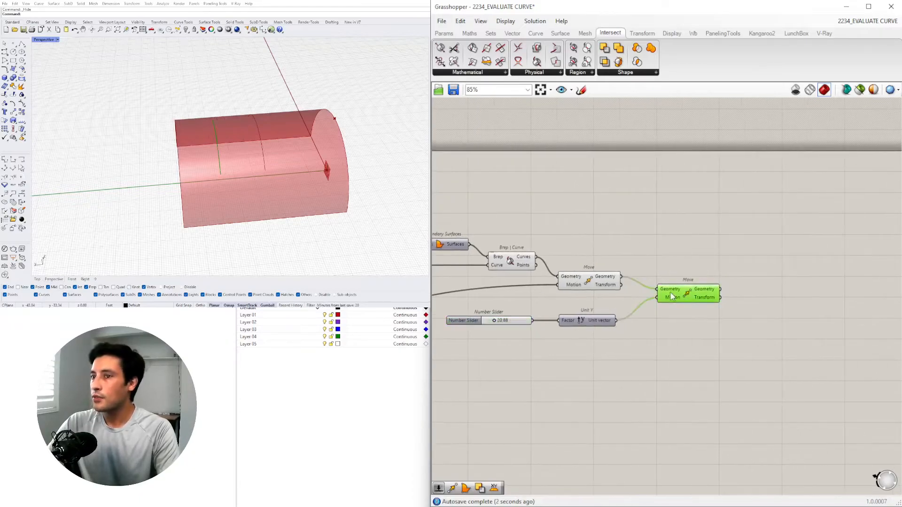
left_click_drag(688, 299, 712, 313)
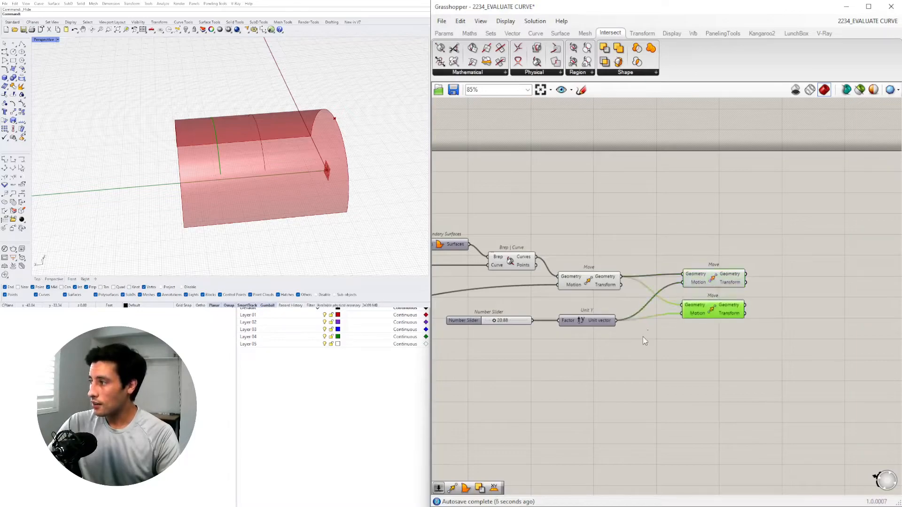
left_click_drag(759, 340, 722, 262)
left_click_drag(716, 275, 754, 282)
left_click(683, 353)
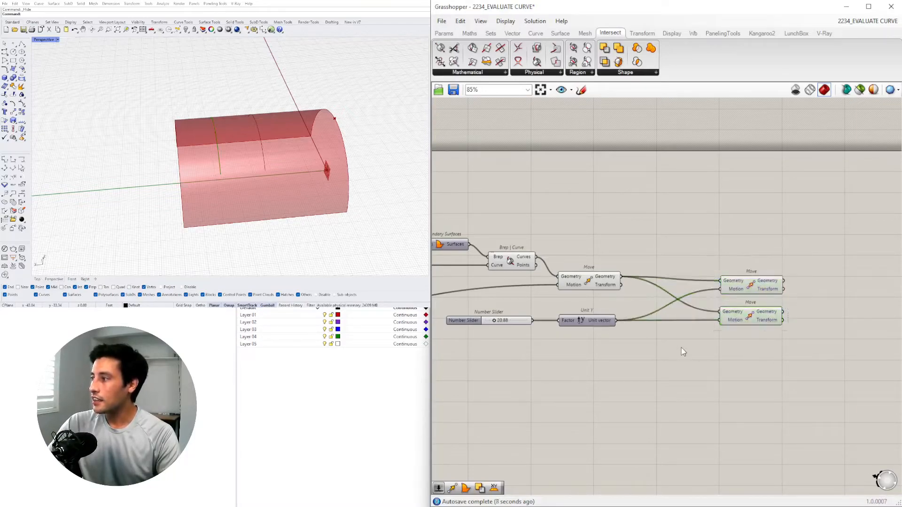
Add a Negative component, feed it the Unit Y vector and connect its Result to the lower Move's Motion input.
double_click(683, 350)
type("NERG")
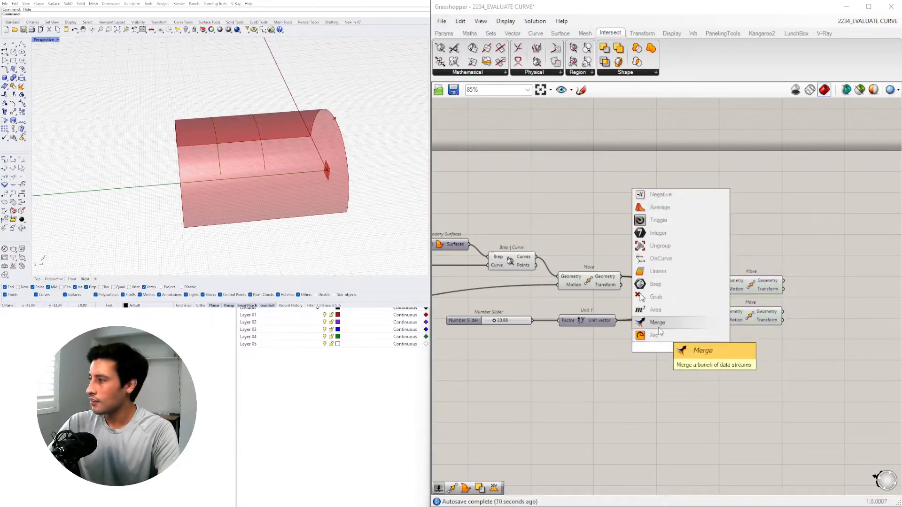
left_click(682, 366)
double_click(679, 361)
type("NE")
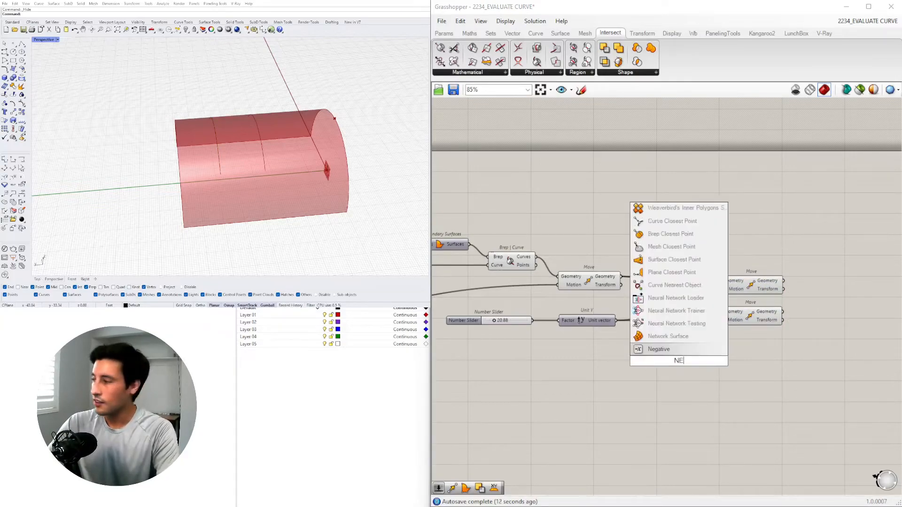
left_click(666, 349)
left_click_drag(616, 320, 656, 361)
left_click_drag(688, 361, 719, 320)
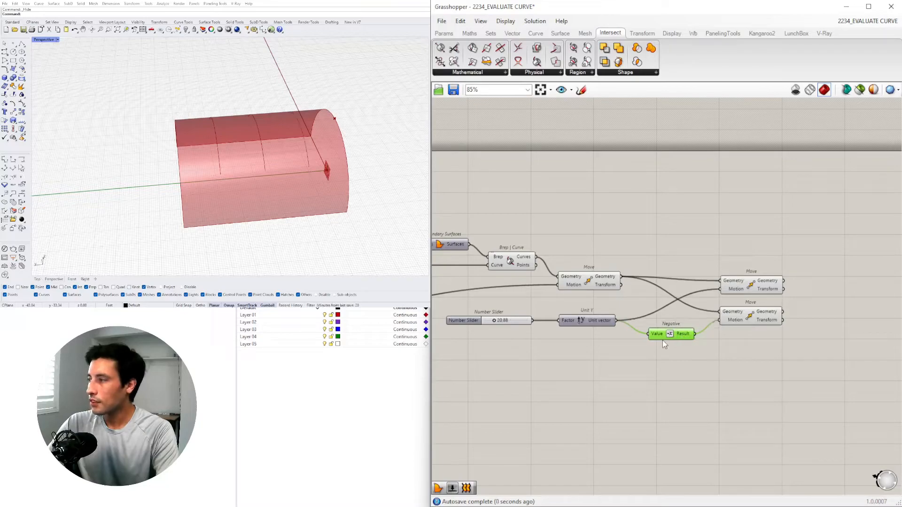
Align the Negative component and the lower Move with the Unit Y component.
left_click_drag(663, 338, 667, 327)
left_click(747, 317)
left_click_drag(747, 317, 751, 321)
left_click(760, 274)
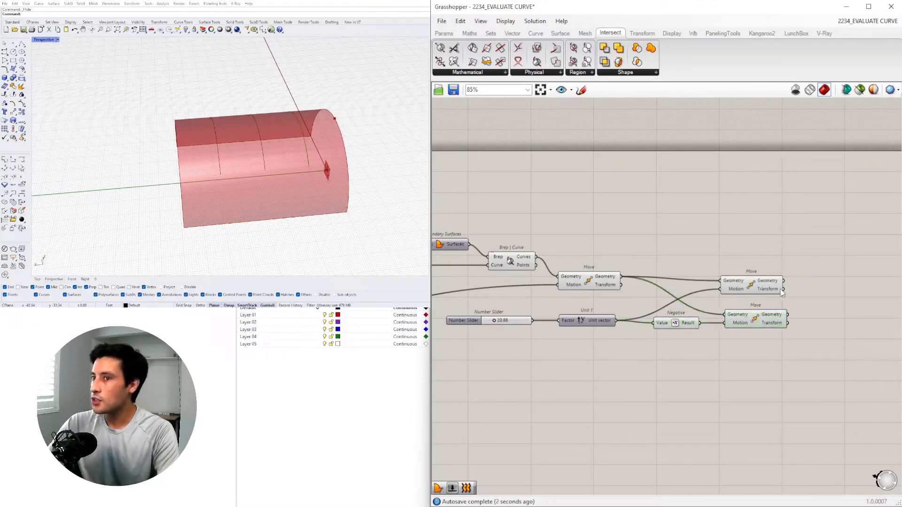
Add a Loft component and connect the Geometry outputs of both duplicated Move components to its Curves input.
right_click_drag(857, 294, 782, 280)
double_click(783, 280)
type("loft")
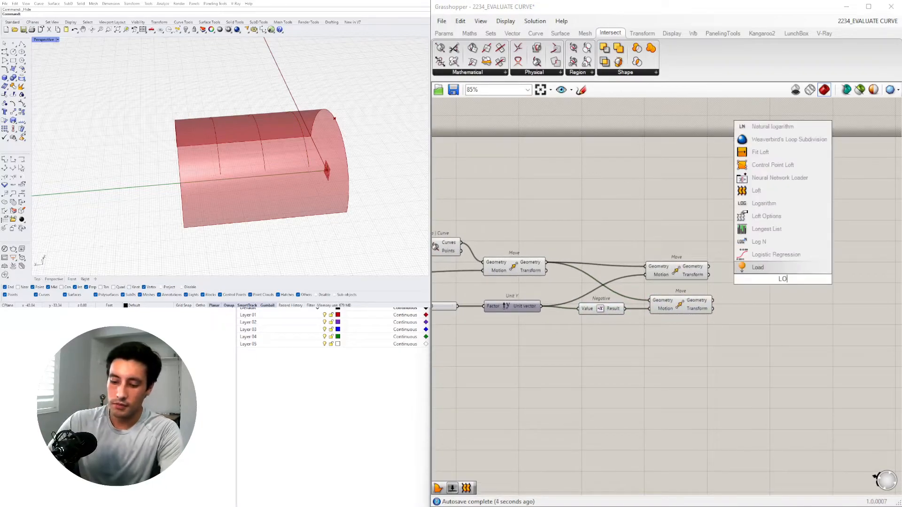
left_click(756, 258)
left_click_drag(708, 266, 768, 278)
left_click_drag(712, 300, 786, 271, "shift")
Turn off the preview of all three Move components and place the Loft component closer to them.
left_click_drag(719, 337, 605, 255)
middle_click(606, 254)
left_click(632, 220)
left_click(671, 215)
left_click_drag(772, 269, 758, 264)
left_click(681, 323)
right_click_drag(681, 323, 781, 321)
left_click(609, 267)
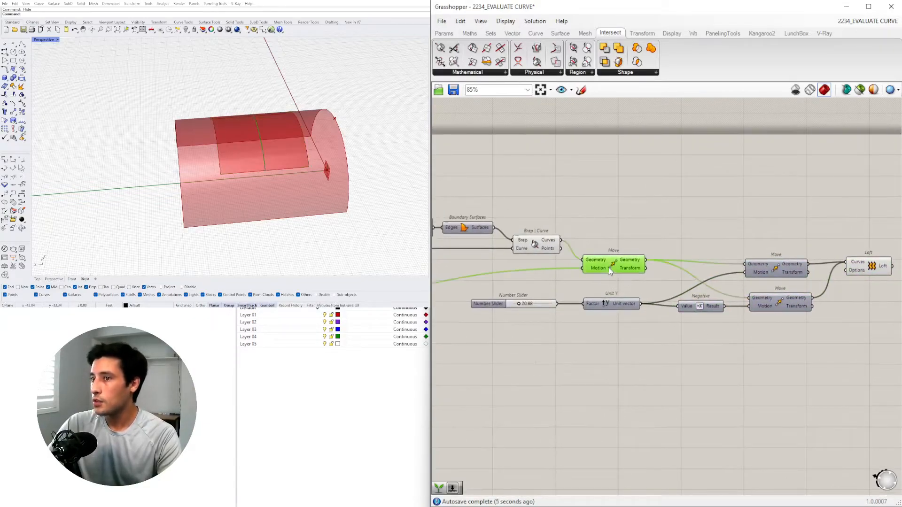
right_click(606, 265)
left_click(635, 286)
Set the Number Slider driving the Unit Y factor to 18.22.
scroll(602, 323, "up", 3)
scroll(602, 322, "up", 2)
mouse_move(624, 282)
left_mouse_down()
mouse_move(631, 281)
mouse_move(618, 282)
left_mouse_up()
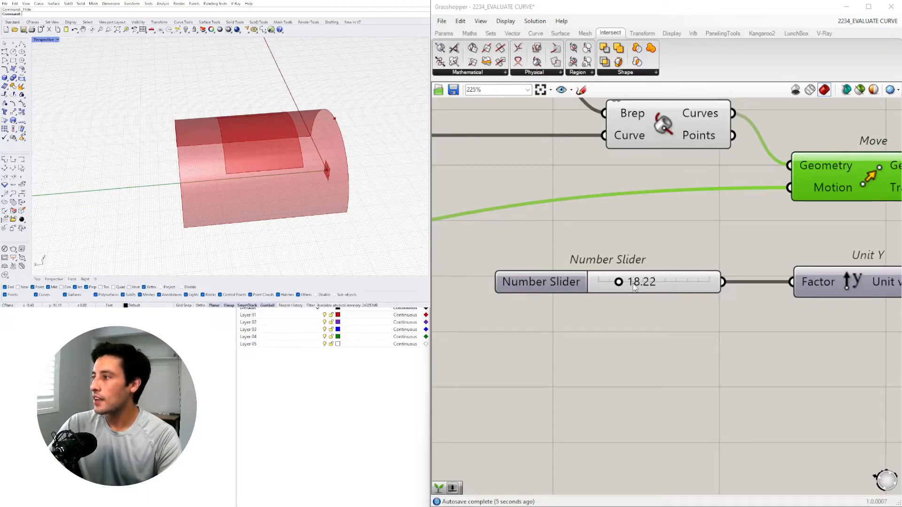
Insert a Division by 2 component between the Number Slider and the Unit Y component's Factor input.
scroll(633, 283, "down", 2)
left_click(567, 301)
left_click_drag(529, 290, 461, 293)
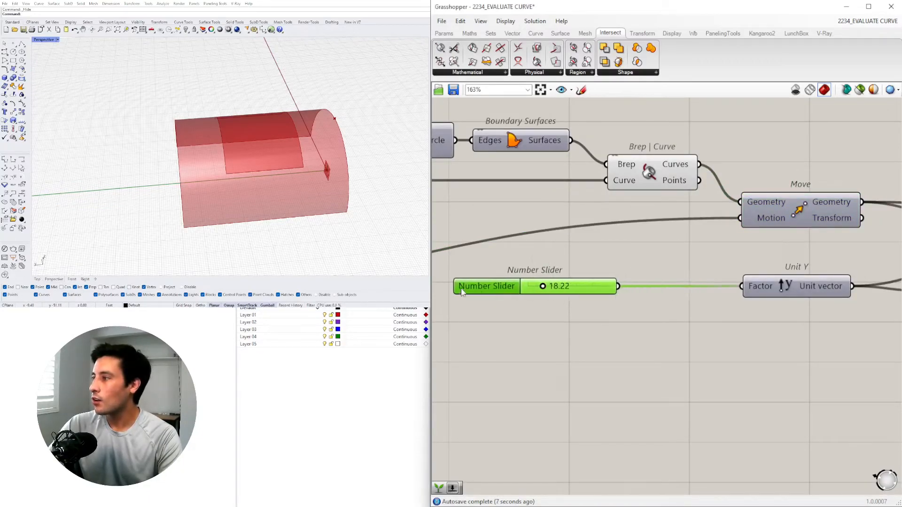
double_click(622, 342)
type("/2")
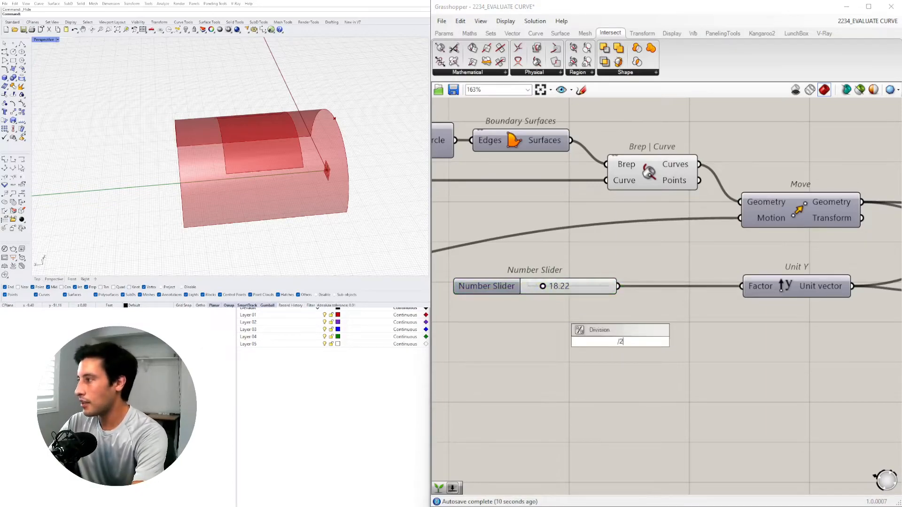
key("Return")
left_click_drag(619, 287, 742, 286)
left_click_drag(683, 314, 694, 294)
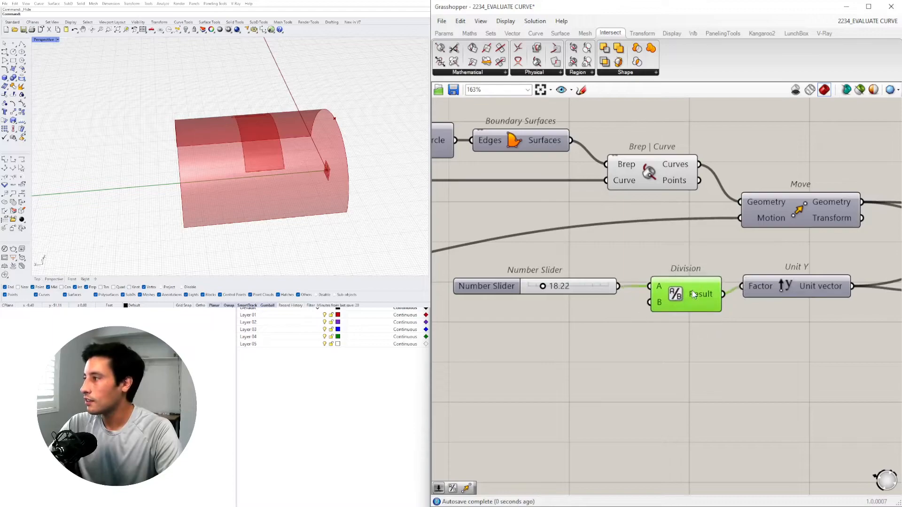
Set the loft-width slider to 44.19 and realign it and its Division component beside Unit Y.
scroll(677, 295, "down", 3)
scroll(606, 290, "up", 4)
left_click_drag(619, 296, 660, 296)
scroll(667, 296, "down", 3)
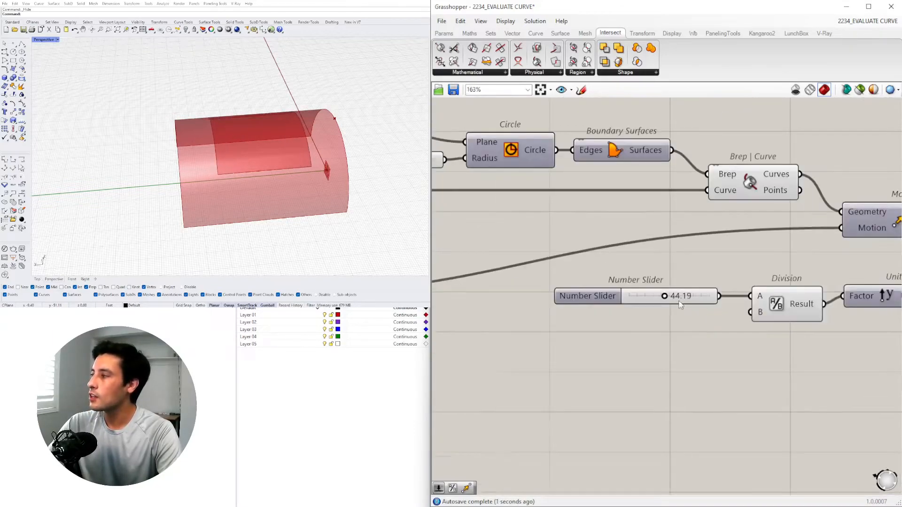
left_click_drag(794, 360, 626, 274)
left_click_drag(772, 302, 761, 293)
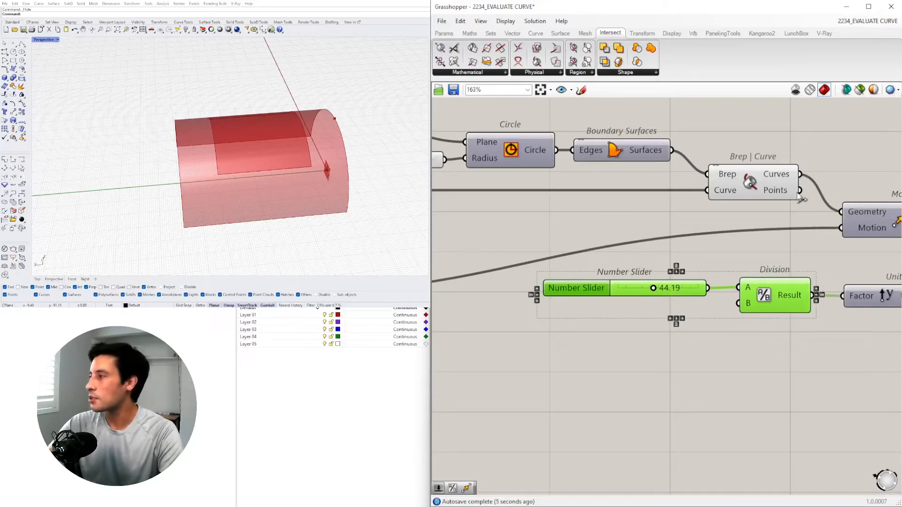
scroll(761, 293, "down", 3)
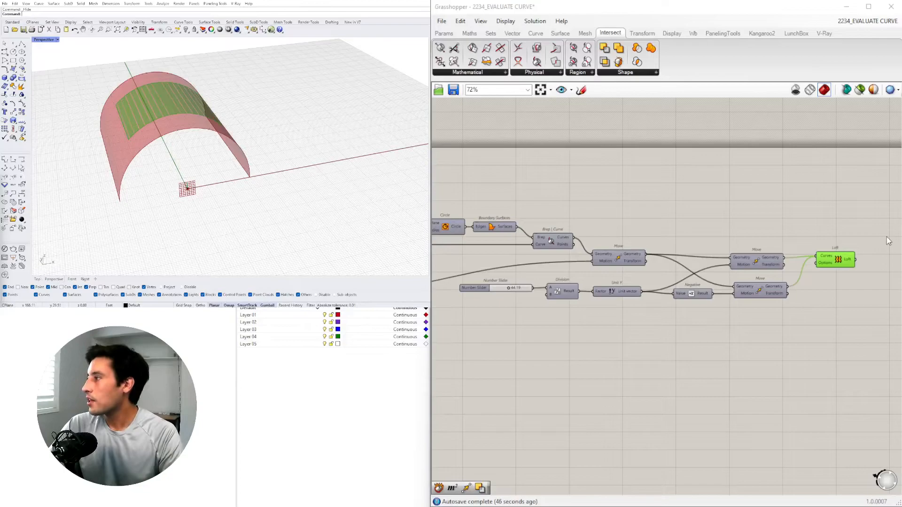
Examine the lofted panel against the extruded vault by highlighting the Loft and Extrude components and orbiting the model.
left_click(823, 201)
left_click(830, 255)
right_click_drag(587, 295, 781, 309)
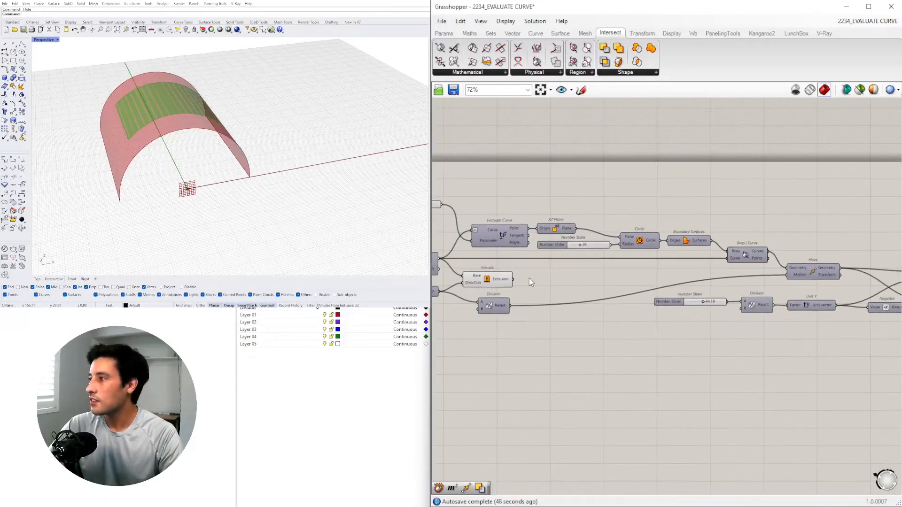
left_click(491, 282)
mouse_move(278, 193)
right_mouse_down()
mouse_move(231, 171)
mouse_move(276, 185)
right_mouse_up()
scroll(618, 285, "down", 1)
left_click(622, 332)
scroll(715, 311, "up", 2)
right_click_drag(546, 282, 840, 278)
right_click_drag(748, 292, 629, 315)
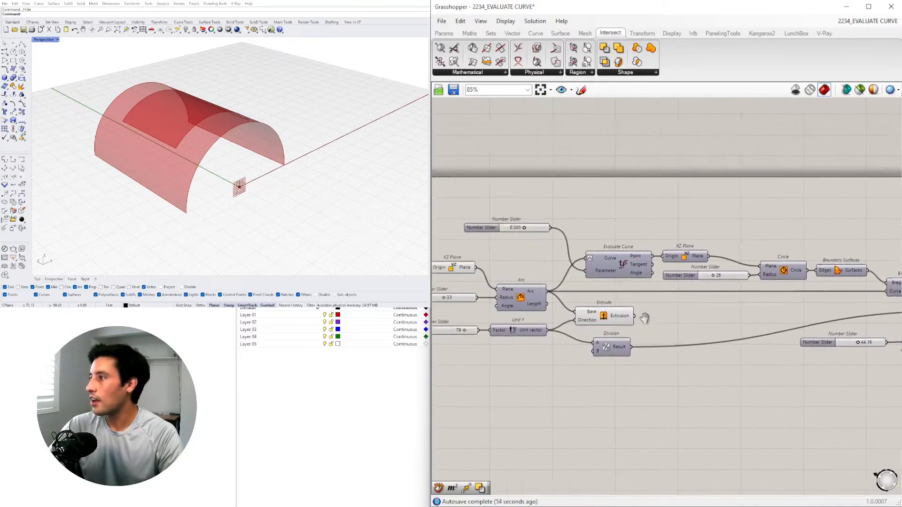
Set the Evaluate Curve parameter slider to 0.562 and turn on the Evaluate Curve component's preview.
scroll(535, 229, "up", 4)
mouse_move(583, 239)
left_mouse_down()
mouse_move(567, 238)
mouse_move(602, 244)
mouse_move(583, 245)
left_mouse_up()
scroll(702, 283, "down", 1)
left_click(820, 327)
right_click(819, 327)
left_click(841, 346)
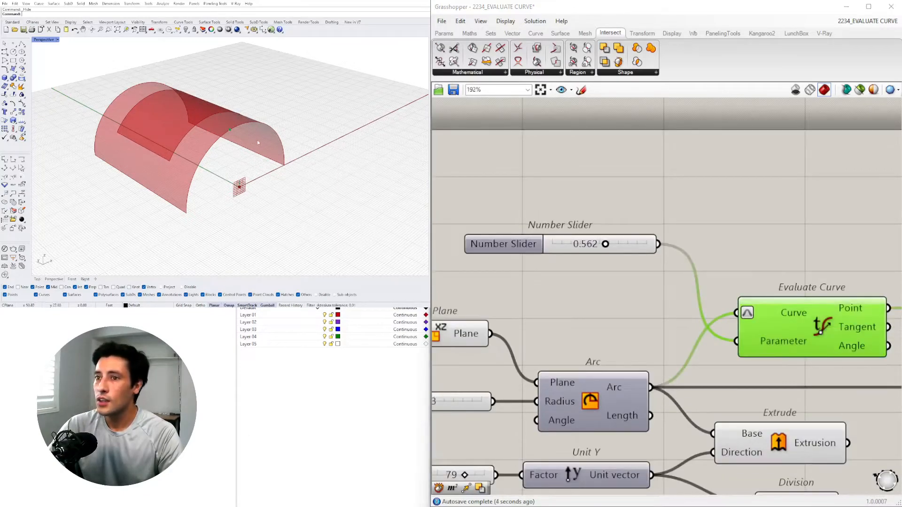
Set the Evaluate Curve parameter slider to 0.508.
scroll(583, 228, "up", 3)
left_click_drag(648, 260, 645, 304)
scroll(721, 295, "down", 5)
scroll(620, 278, "up", 4)
scroll(640, 301, "down", 6)
Adjust the Circle's radius slider and inspect the lofted panel on the vault from several angles.
right_click_drag(794, 313, 619, 294)
scroll(531, 263, "up", 4)
left_click_drag(532, 263, 511, 262)
right_click_drag(263, 145, 276, 186)
scroll(684, 236, "down", 6)
right_click_drag(282, 118, 367, 108)
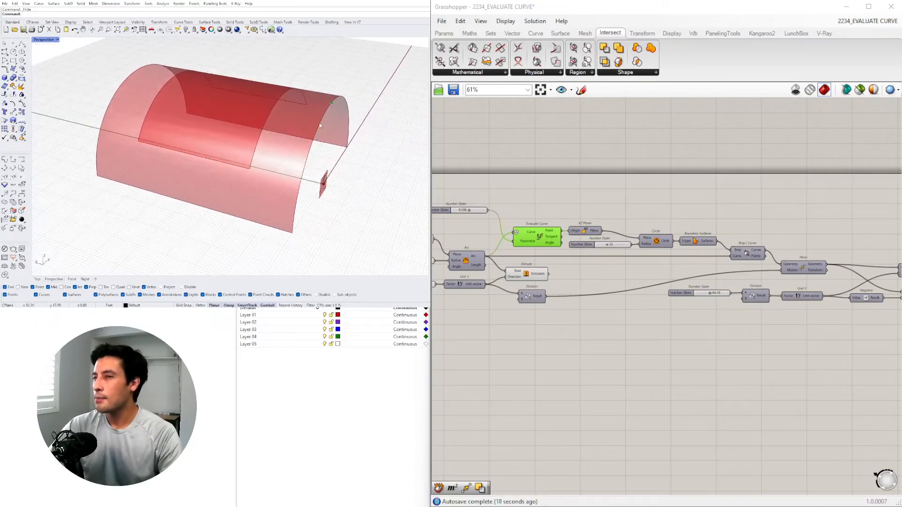
right_click_drag(347, 187, 284, 215)
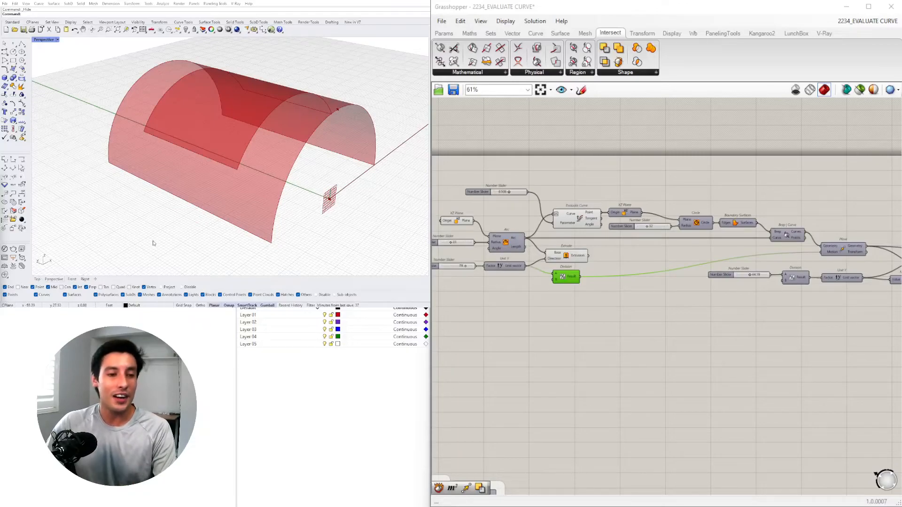
Place the Evaluate Curve parameter slider directly above the arc's XZ Plane component.
right_click_drag(549, 248, 669, 252)
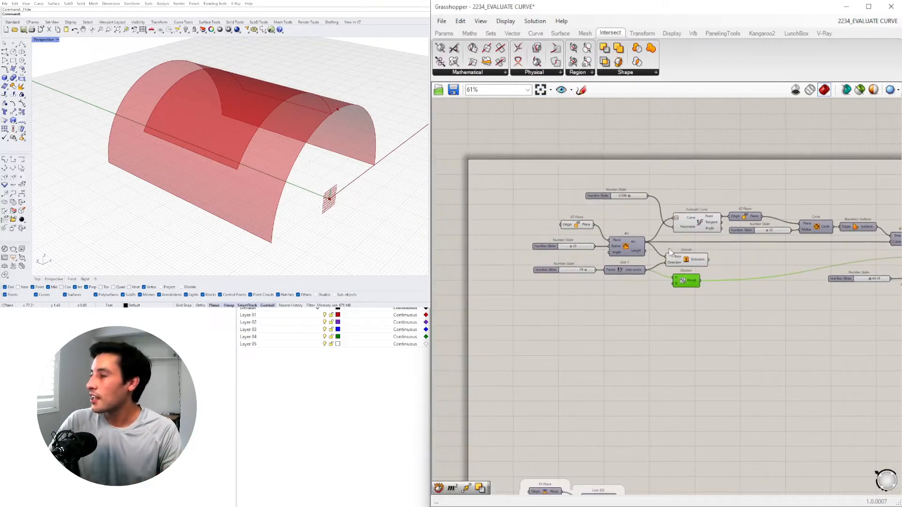
left_click(696, 228)
scroll(694, 225, "up", 4)
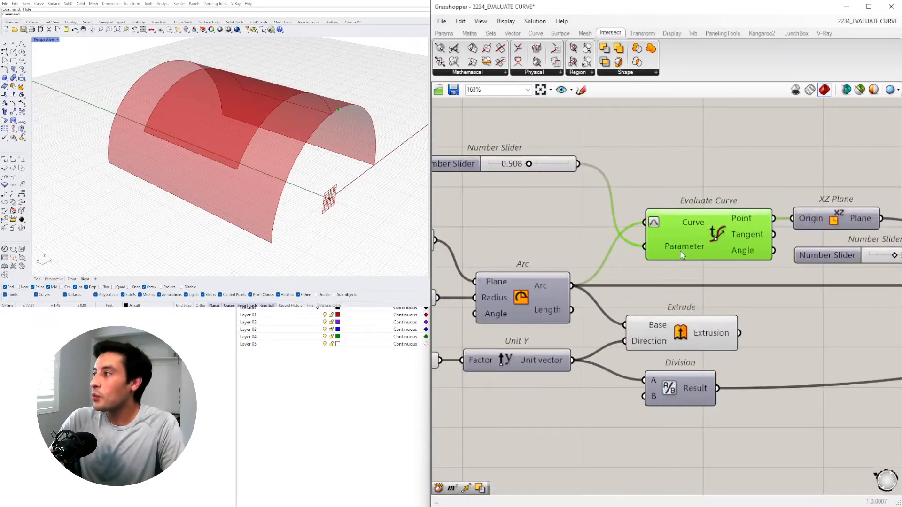
scroll(680, 251, "down", 1)
right_click_drag(499, 186, 584, 200)
left_click_drag(567, 195, 509, 225)
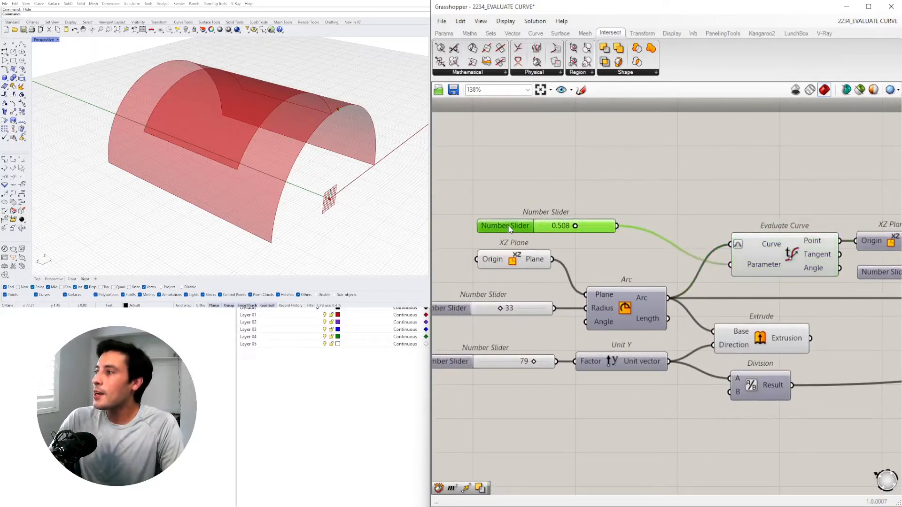
right_click_drag(510, 226, 567, 225)
left_click_drag(571, 225, 567, 219)
Add an MD Slider above the Evaluate Curve parameter slider.
right_click_drag(576, 167, 586, 195)
double_click(586, 194)
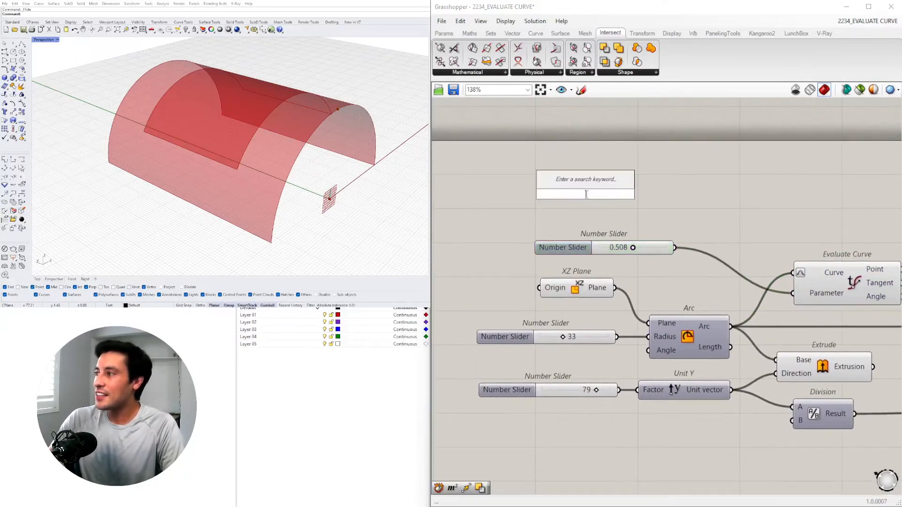
type("md")
left_click(571, 181)
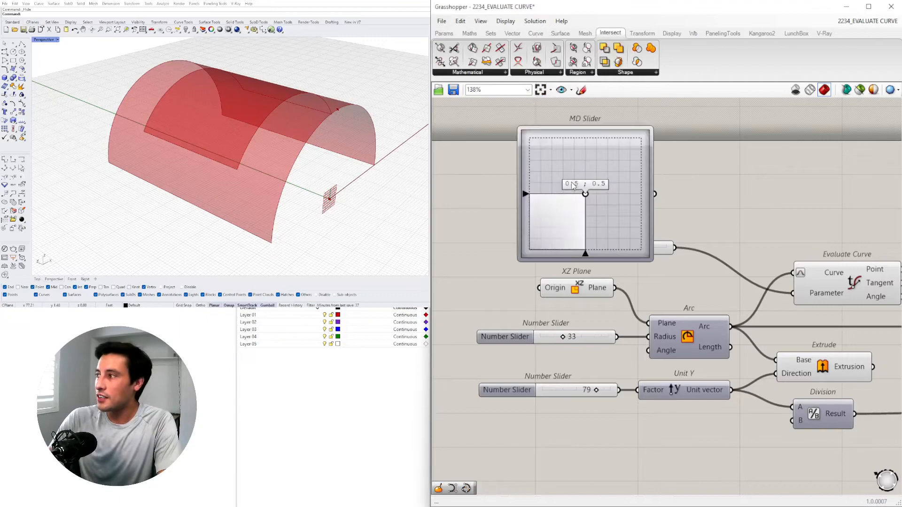
left_click_drag(593, 197, 632, 159)
Move the whole vault definition together with the MD Slider down so that it fits inside the group frame.
scroll(632, 159, "down", 5)
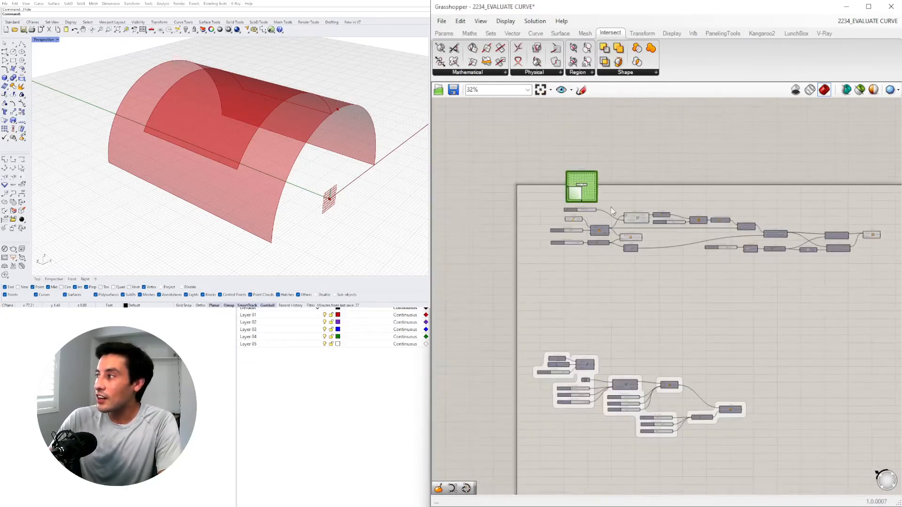
left_click_drag(827, 290, 482, 179)
left_click_drag(542, 177, 542, 206)
scroll(599, 205, "up", 3)
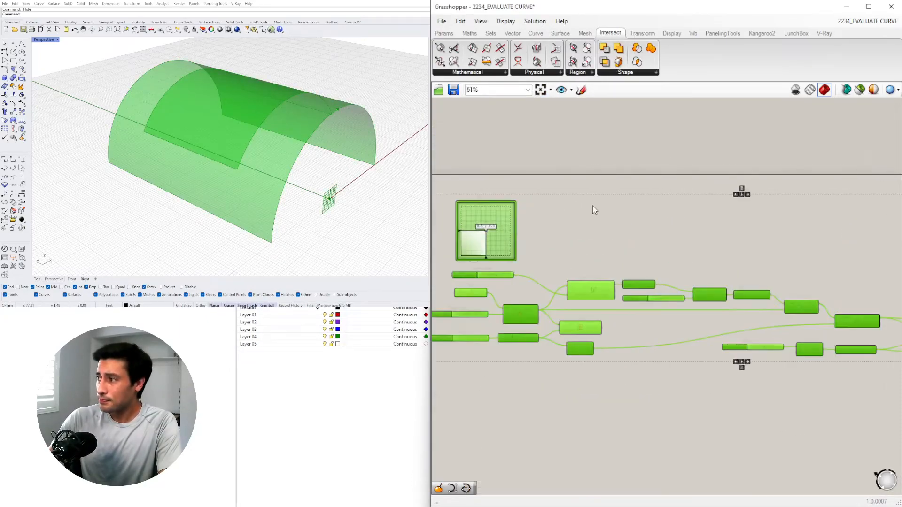
left_click(598, 206)
Set the Evaluate Curve parameter slider to 0.500.
right_click_drag(482, 247, 594, 251)
scroll(594, 253, "up", 3)
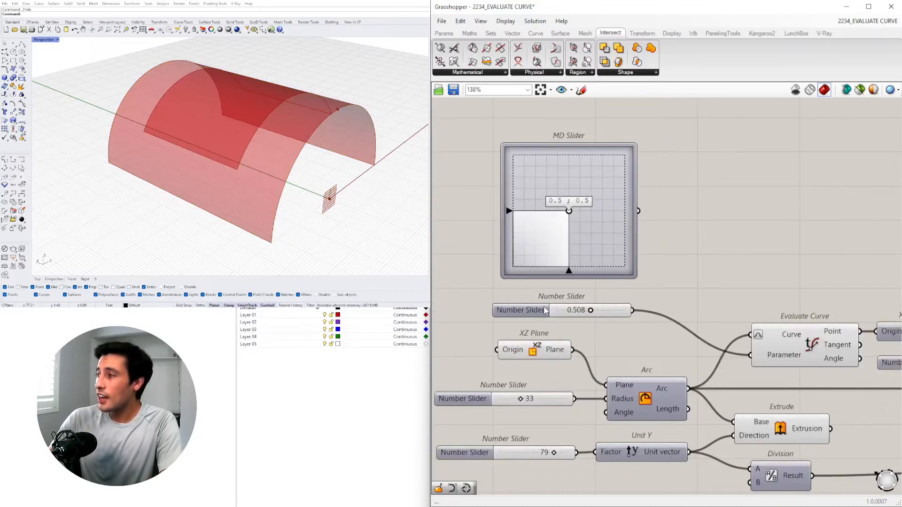
double_click(576, 311)
type("0.5")
key("Return")
Move the MD Slider's handle from the centre of its grid to 0.0 ; 0.0.
scroll(566, 229, "up", 3)
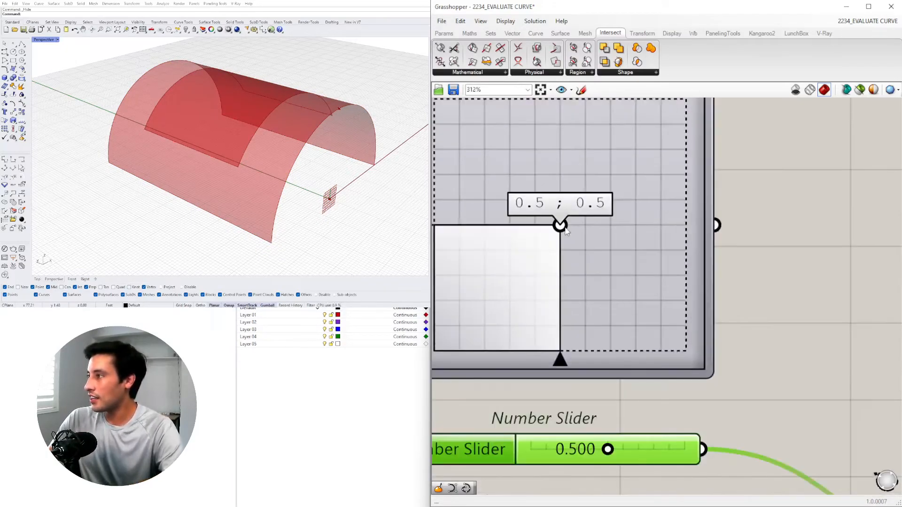
left_click_drag(559, 228, 560, 225)
scroll(560, 225, "down", 3)
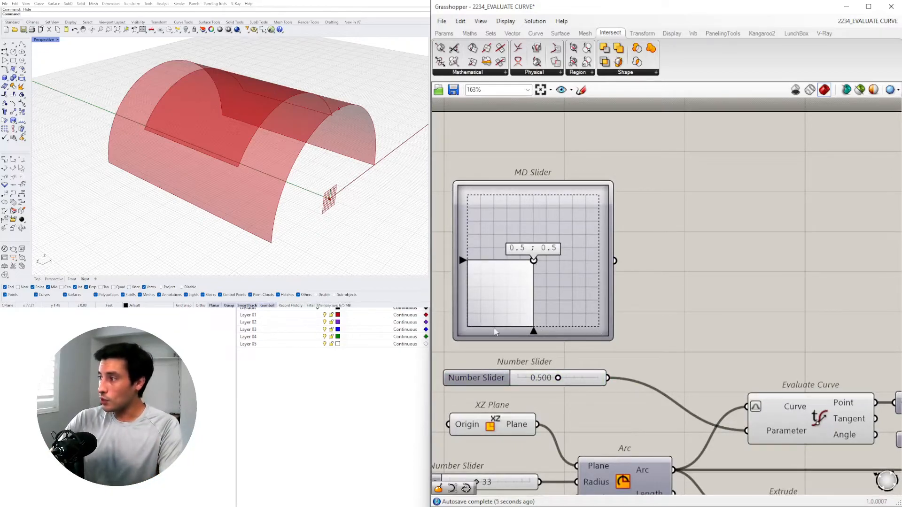
left_click_drag(534, 261, 454, 330)
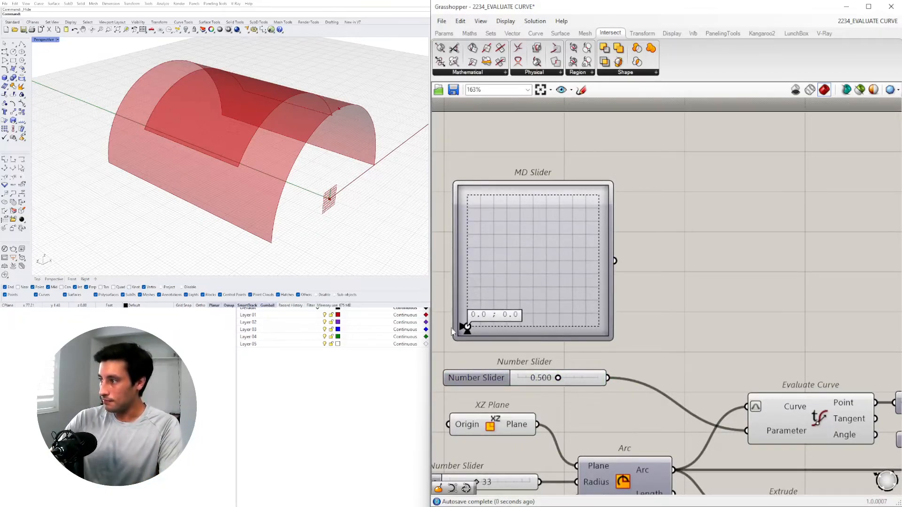
Connect the MD Slider to Evaluate Curve's Parameter input and vary its handle through 0.73 and 0.67 to 1.0 ; 0.0.
left_click_drag(615, 261, 747, 431)
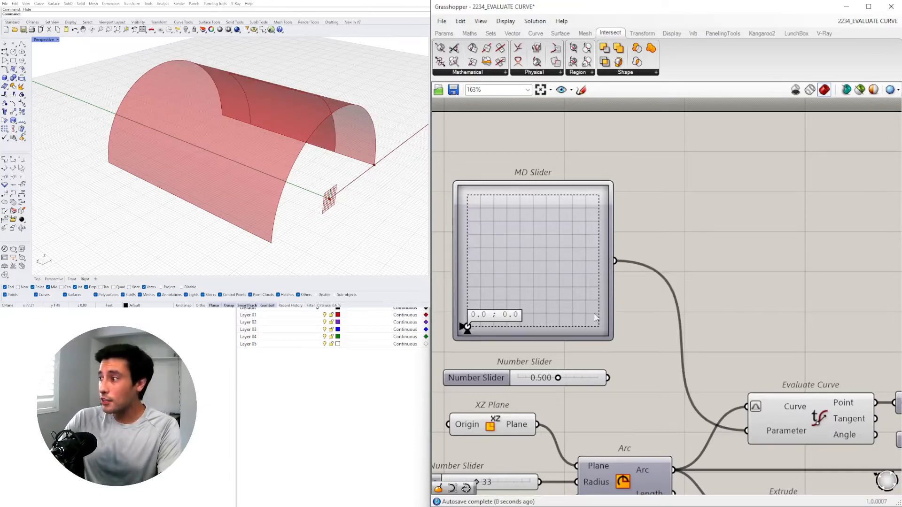
left_click_drag(469, 327, 564, 329)
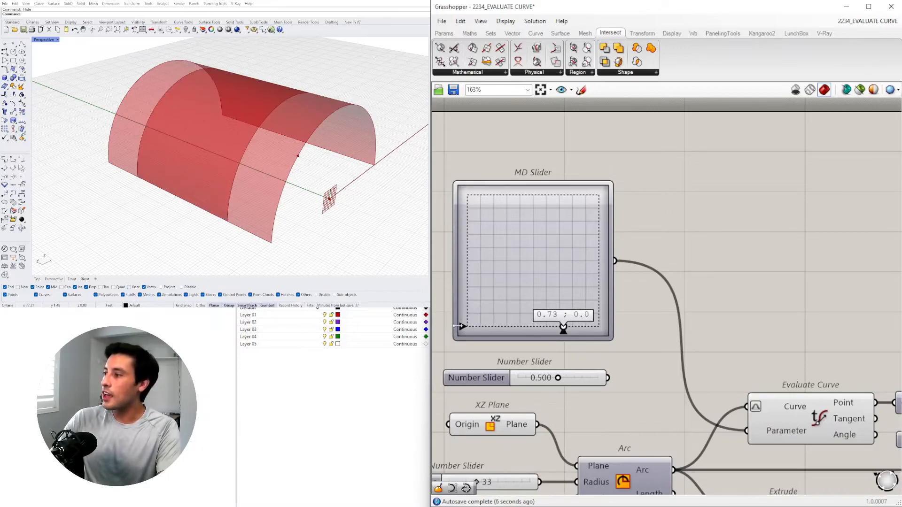
left_click_drag(563, 329, 555, 338)
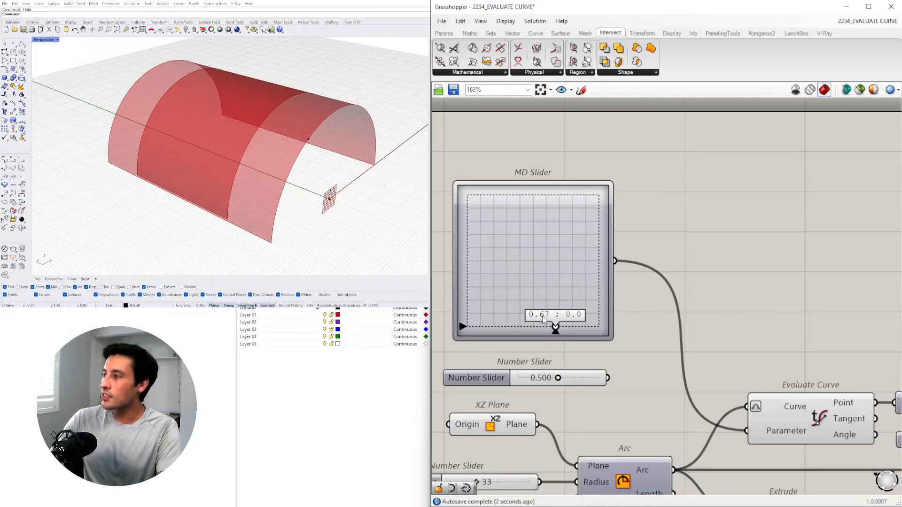
mouse_move(556, 330)
left_mouse_down()
mouse_move(590, 325)
mouse_move(540, 324)
mouse_move(539, 339)
mouse_move(546, 223)
mouse_move(531, 316)
mouse_move(495, 343)
mouse_move(465, 335)
mouse_move(595, 330)
left_mouse_up()
scroll(610, 310, "down", 3)
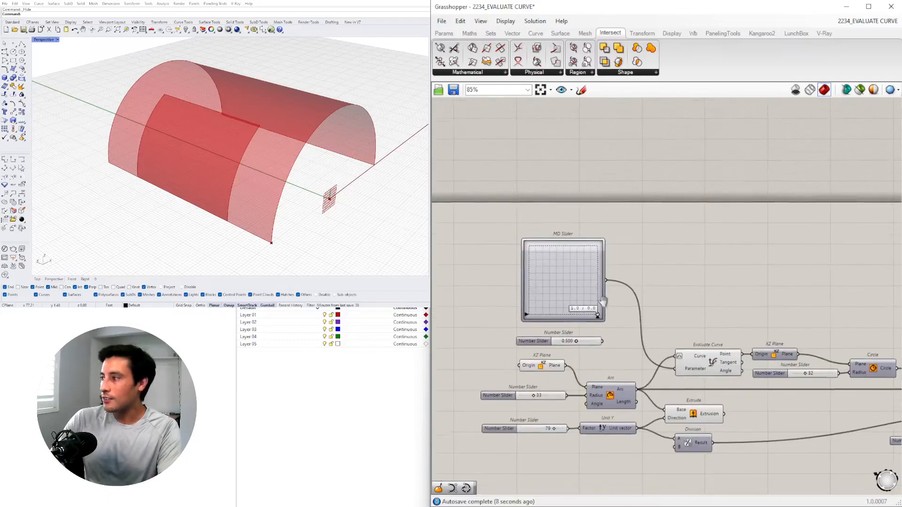
Add a Point On Curve component above Evaluate Curve and feed it the Arc output.
double_click(664, 292)
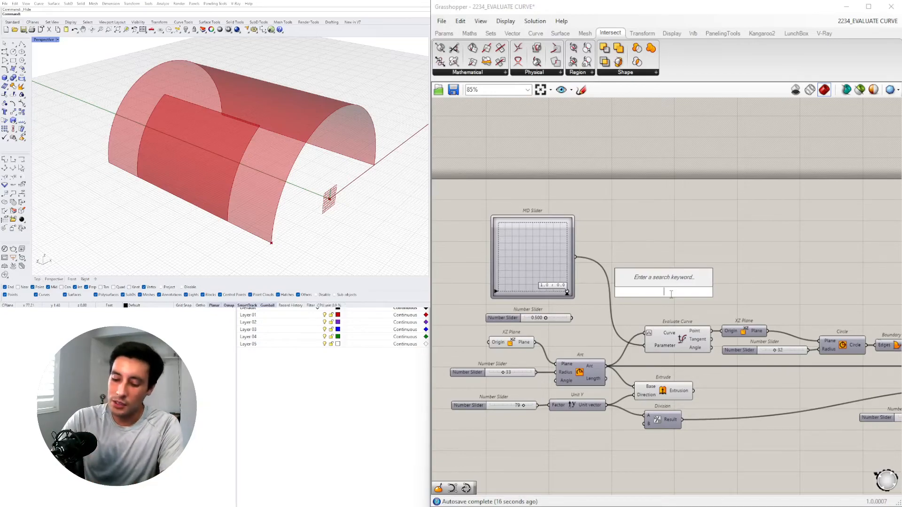
type("POINTONCUR")
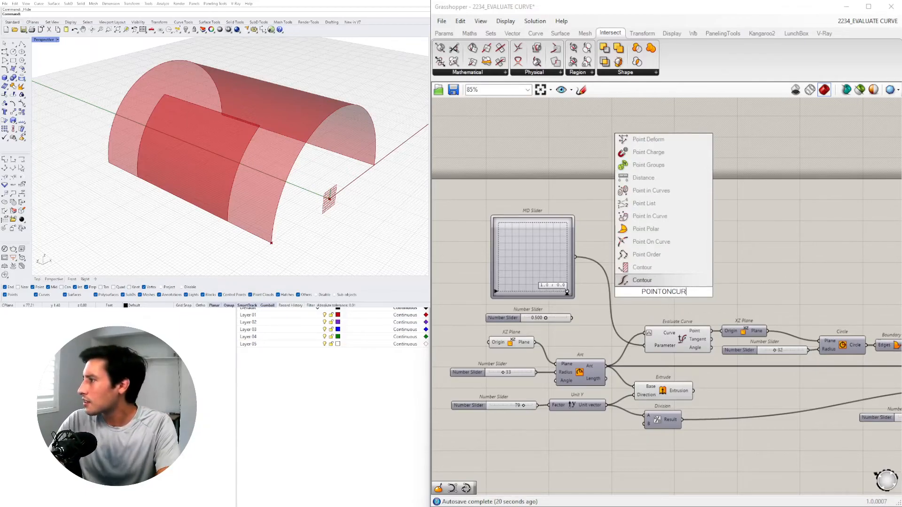
left_click(643, 242)
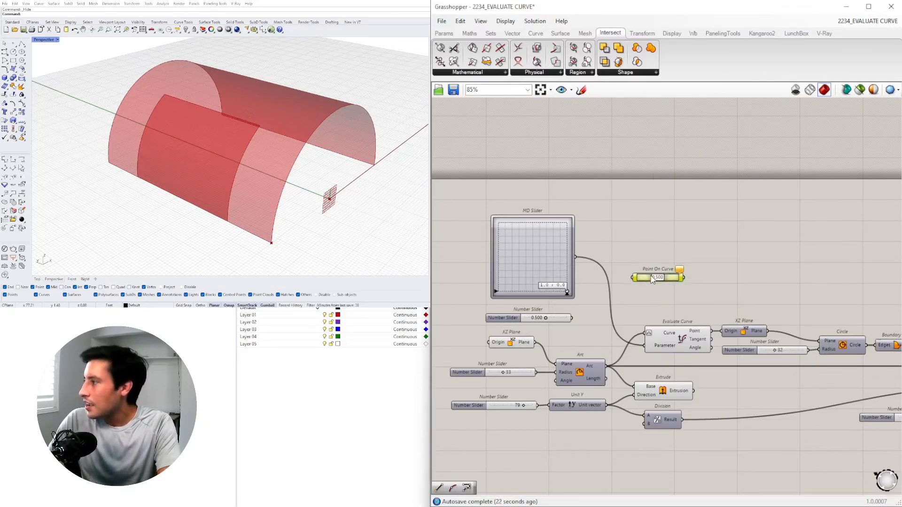
scroll(653, 281, "up", 3)
left_click_drag(579, 423, 644, 274)
scroll(587, 338, "down", 2)
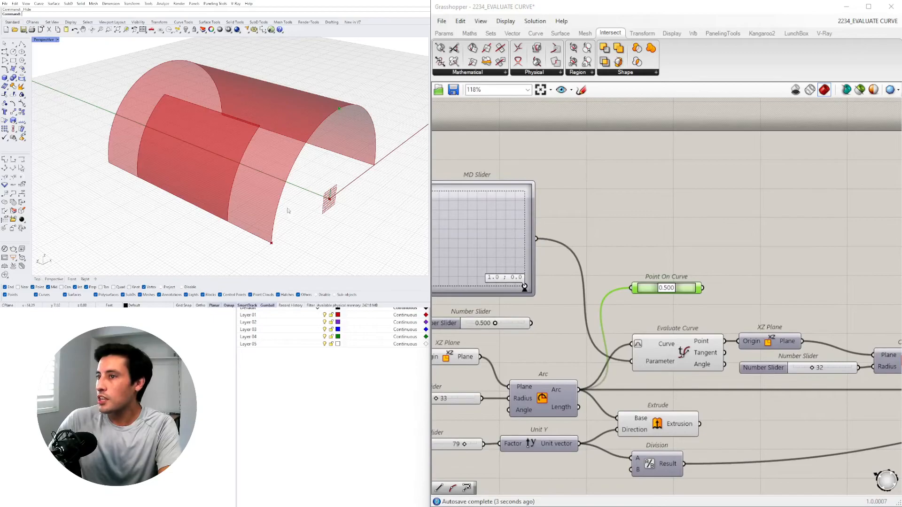
Set the Point On Curve parameter to 0.692.
scroll(660, 293, "up", 5)
scroll(672, 300, "down", 5)
right_click_drag(642, 308, 725, 308)
scroll(772, 300, "up", 5)
left_click_drag(743, 288, 770, 304)
scroll(770, 304, "down", 5)
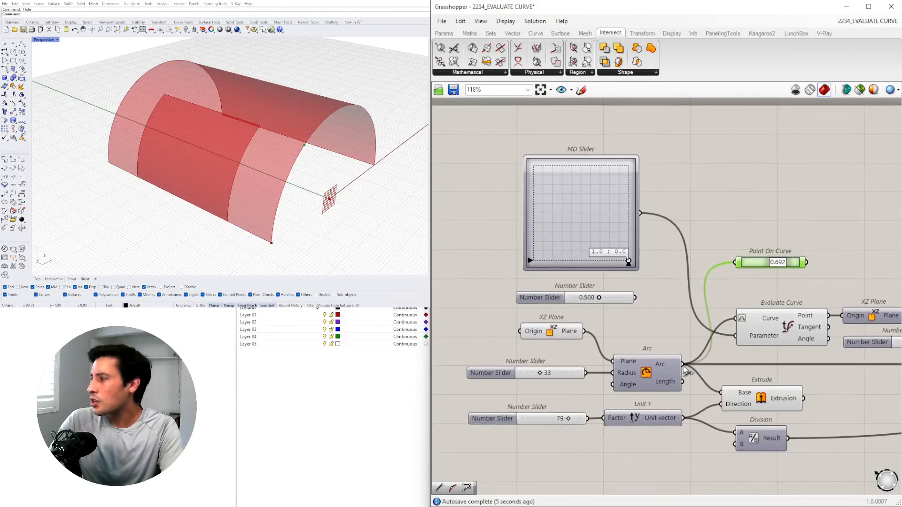
Return the Point On Curve parameter to 0.500.
scroll(763, 271, "up", 4)
left_click_drag(691, 313, 659, 321)
scroll(665, 315, "up", 3)
scroll(659, 321, "up", 5)
scroll(660, 321, "down", 12)
right_click_drag(663, 277, 781, 320)
right_click_drag(655, 305, 615, 290)
Move the MD Slider's handle to 0.54 ; 0.01 and reconnect the 0.500 number slider to Evaluate Curve's Parameter input.
left_click(579, 294)
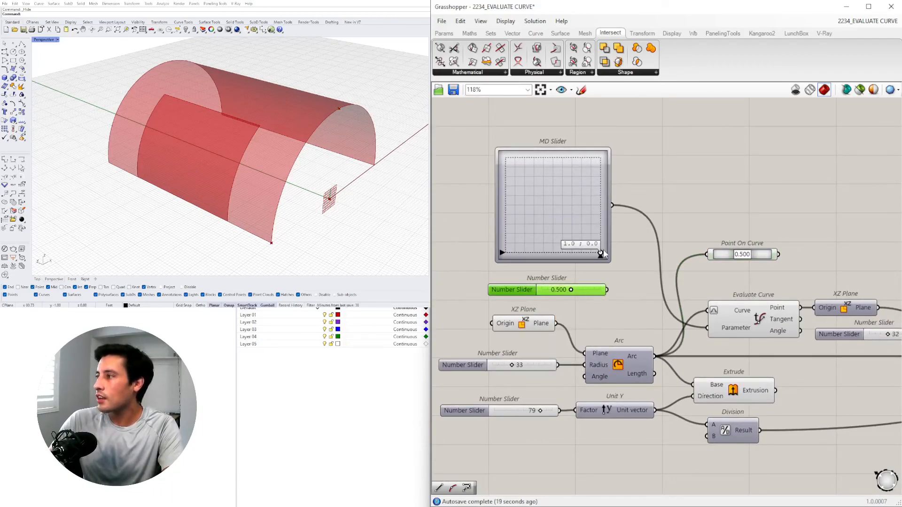
left_click_drag(604, 256, 555, 255)
left_click_drag(606, 289, 706, 328)
Rearrange the MD Slider, Point On Curve component and parameter number slider slightly to space out the definition.
mouse_move(587, 219)
left_mouse_down()
mouse_move(627, 171)
mouse_move(581, 204)
left_mouse_up()
mouse_move(733, 259)
left_mouse_down()
mouse_move(755, 249)
mouse_move(742, 269)
left_mouse_up()
left_click(622, 312)
left_click_drag(589, 296, 579, 291)
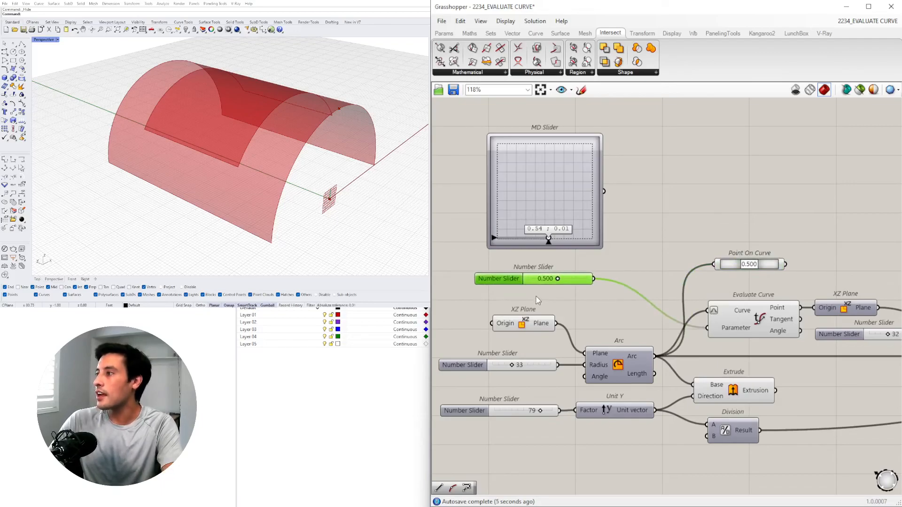
Select the Point On Curve component and examine its point on the vault's arc, the trimmed panel and the whole definition.
scroll(543, 213, "down", 2)
left_click(544, 214)
left_click(697, 275)
scroll(404, 168, "down", 5)
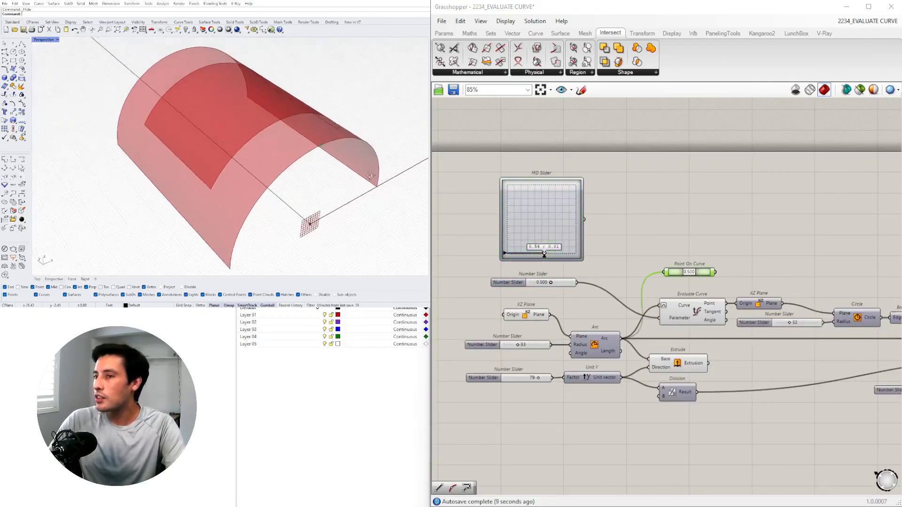
scroll(328, 179, "up", 5)
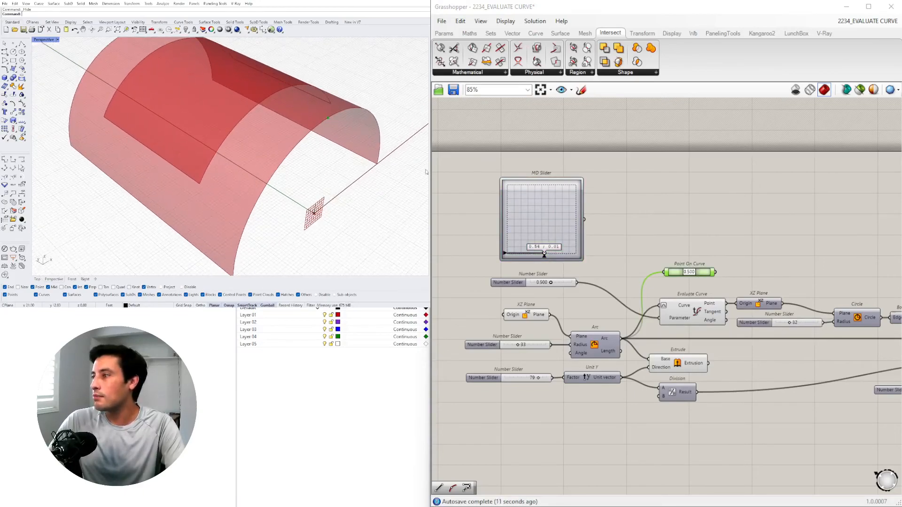
scroll(597, 278, "down", 4)
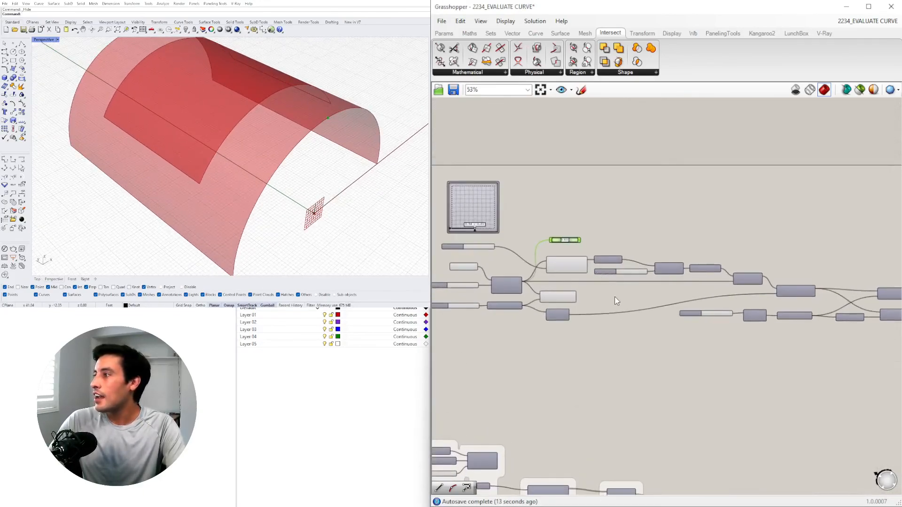
scroll(617, 301, "down", 3)
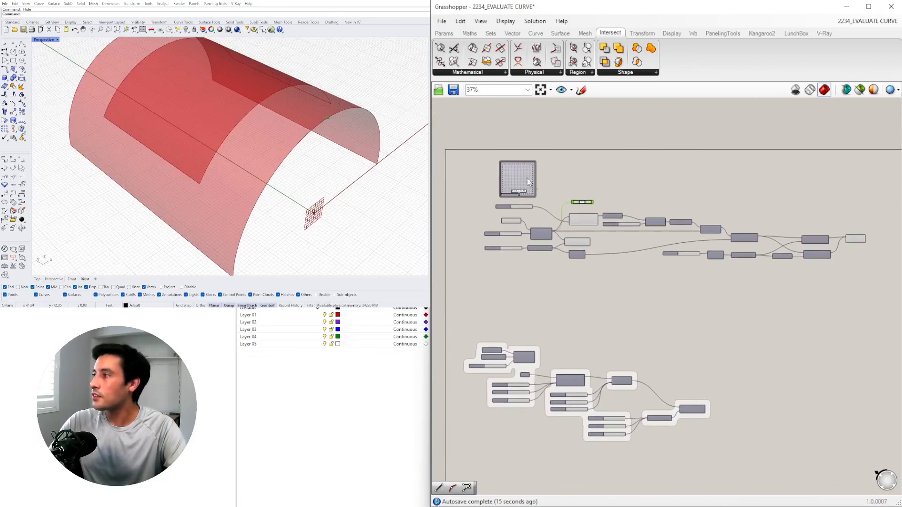
scroll(534, 185, "up", 5)
scroll(527, 187, "up", 2)
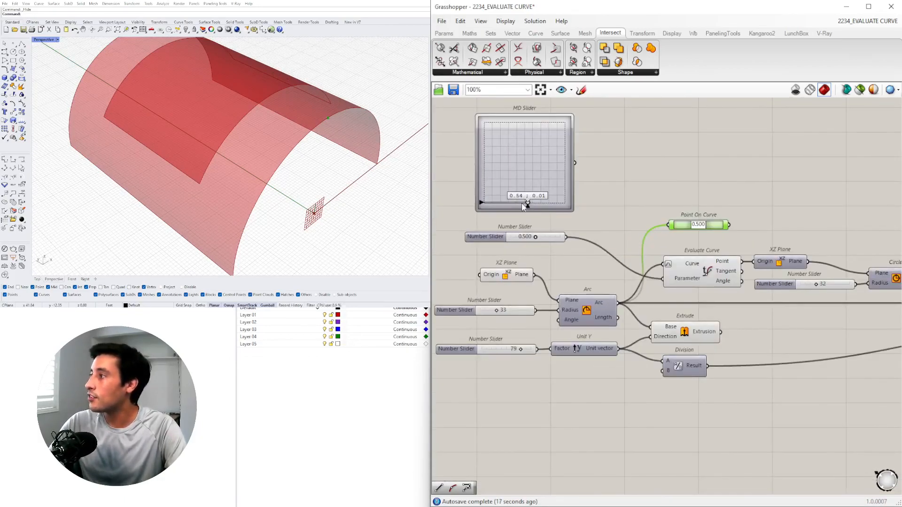